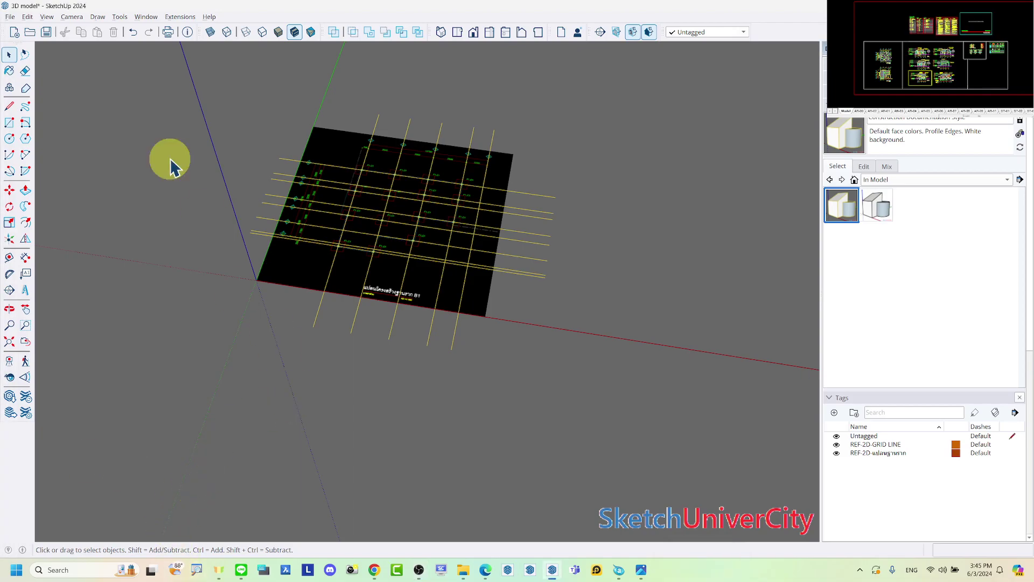
# Open the File menu to reach the import commands.
pyautogui.click(9, 18)
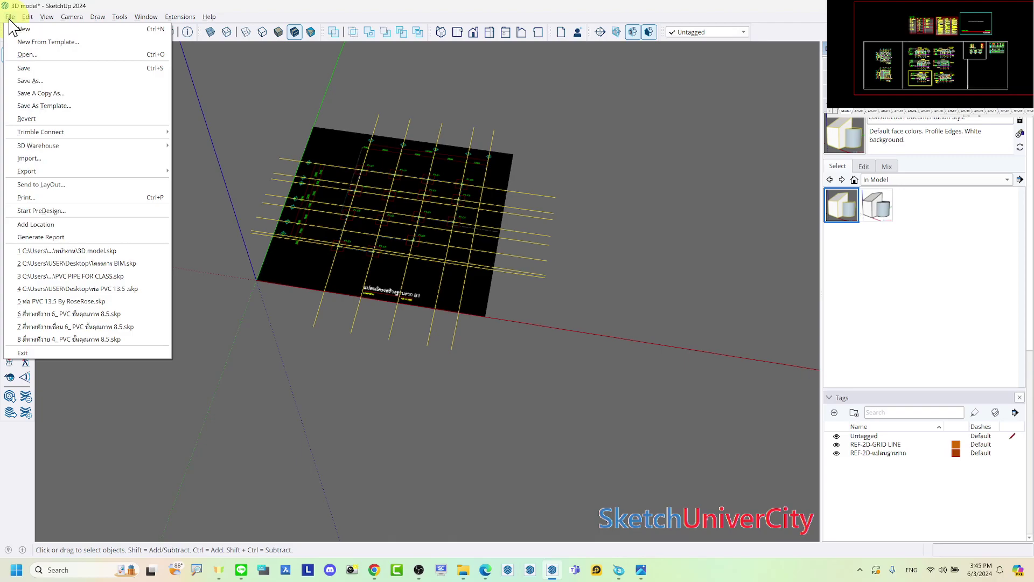
# Start a File > Import, filter to AutoCAD Files, select the .dwg drawing and bring up its Options.
pyautogui.click(61, 161)
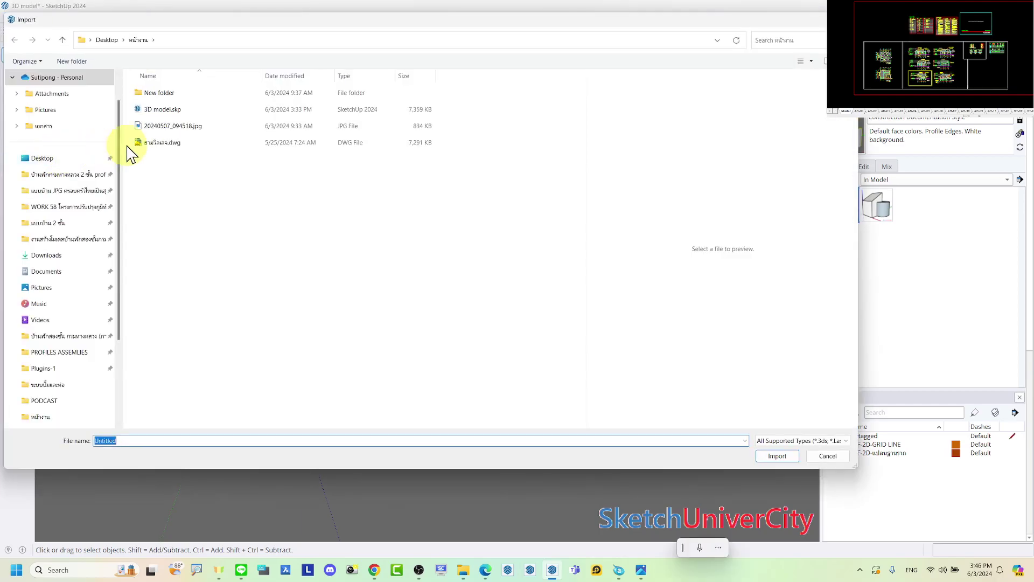
pyautogui.click(154, 143)
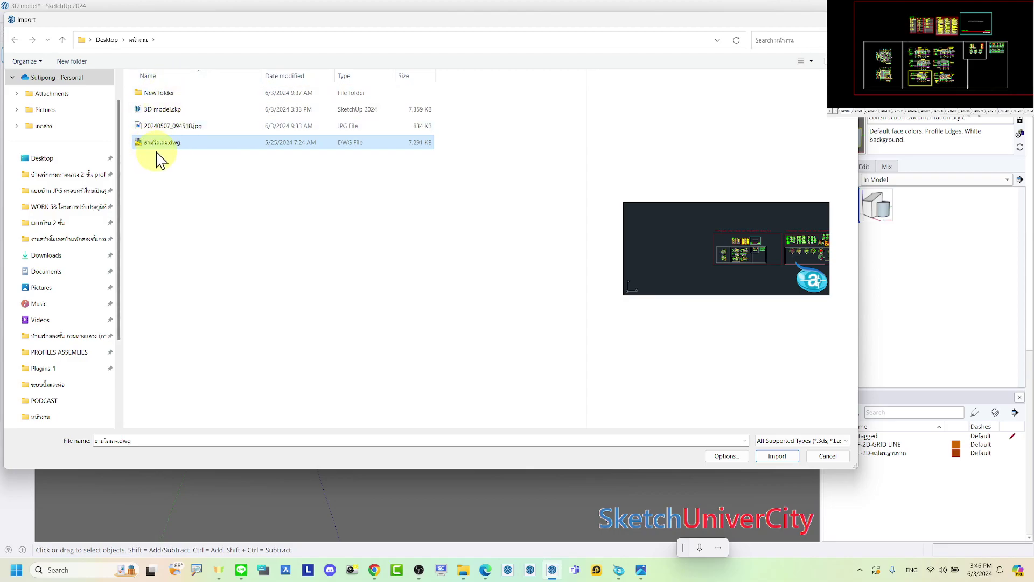
pyautogui.click(769, 442)
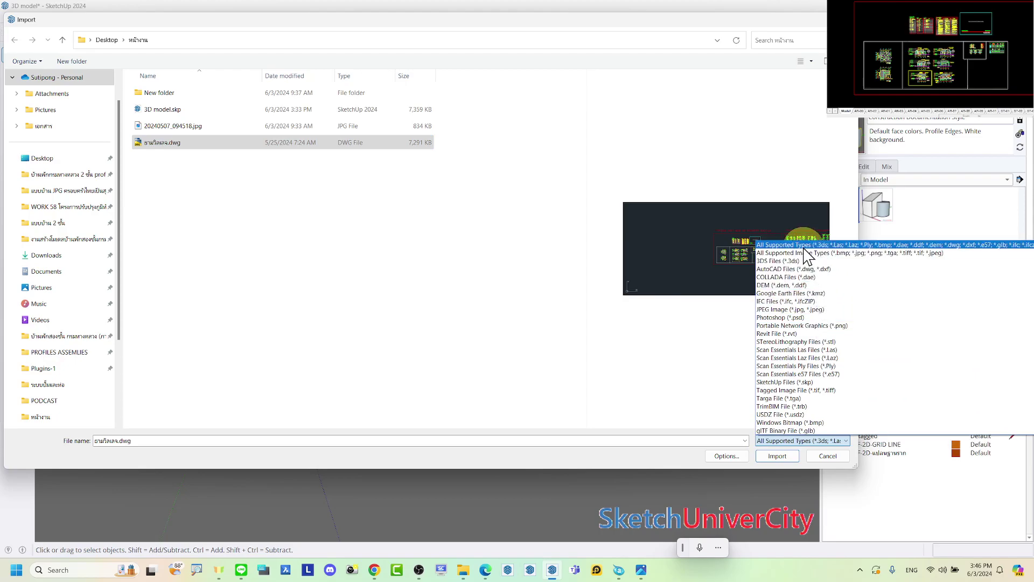
pyautogui.click(795, 310)
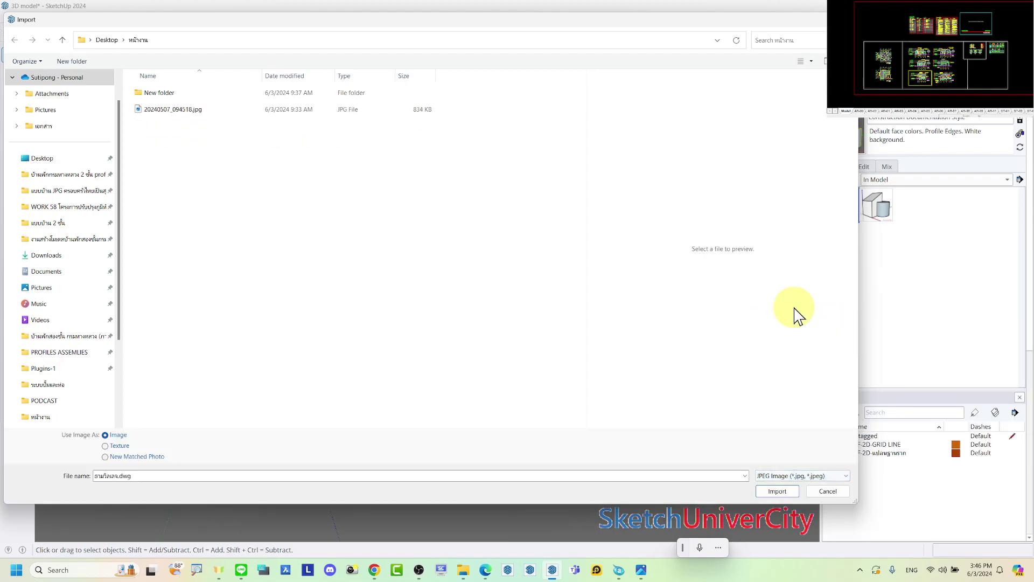
pyautogui.click(766, 477)
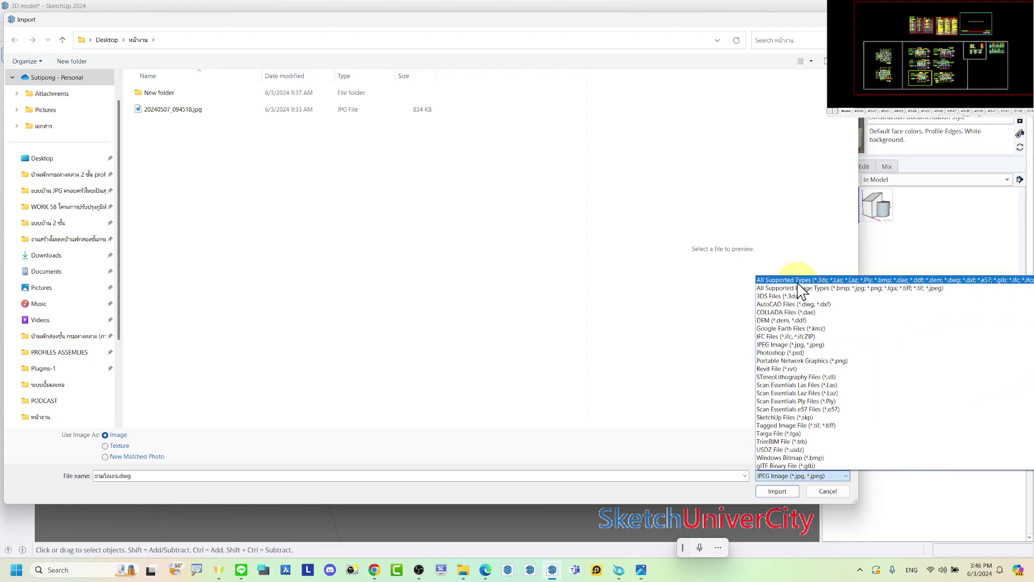
pyautogui.click(799, 282)
pyautogui.click(790, 440)
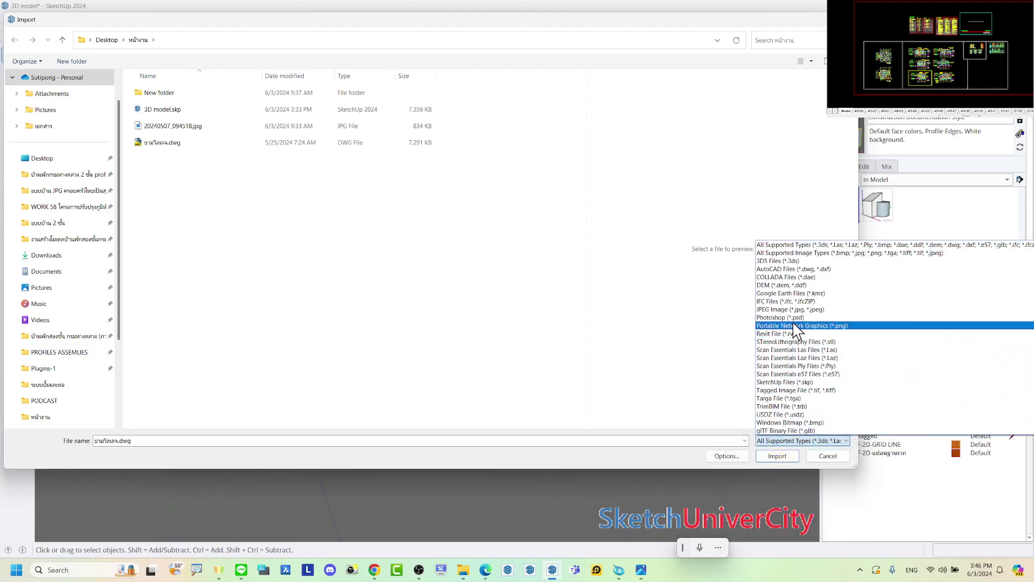
pyautogui.click(792, 270)
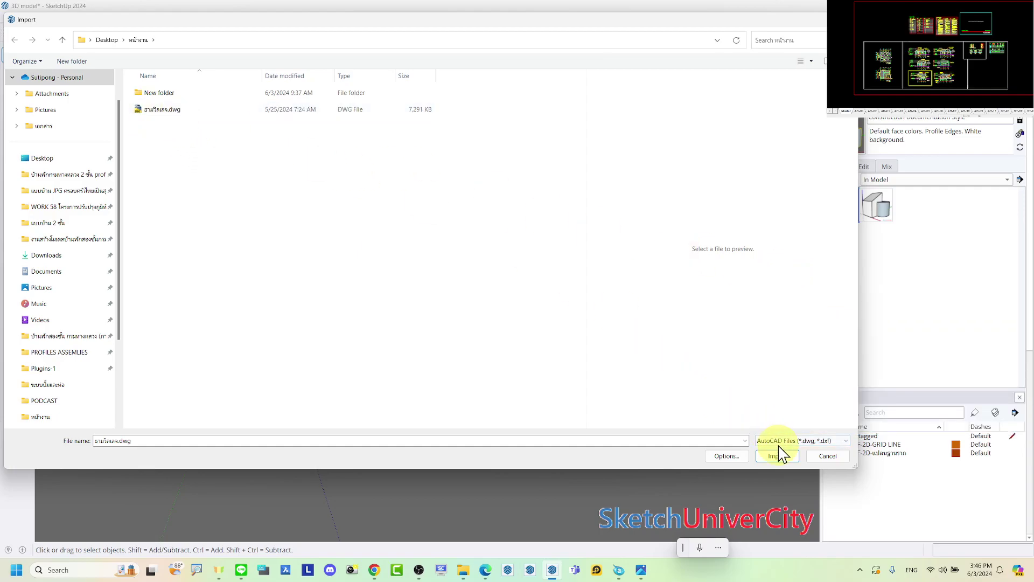
pyautogui.click(155, 111)
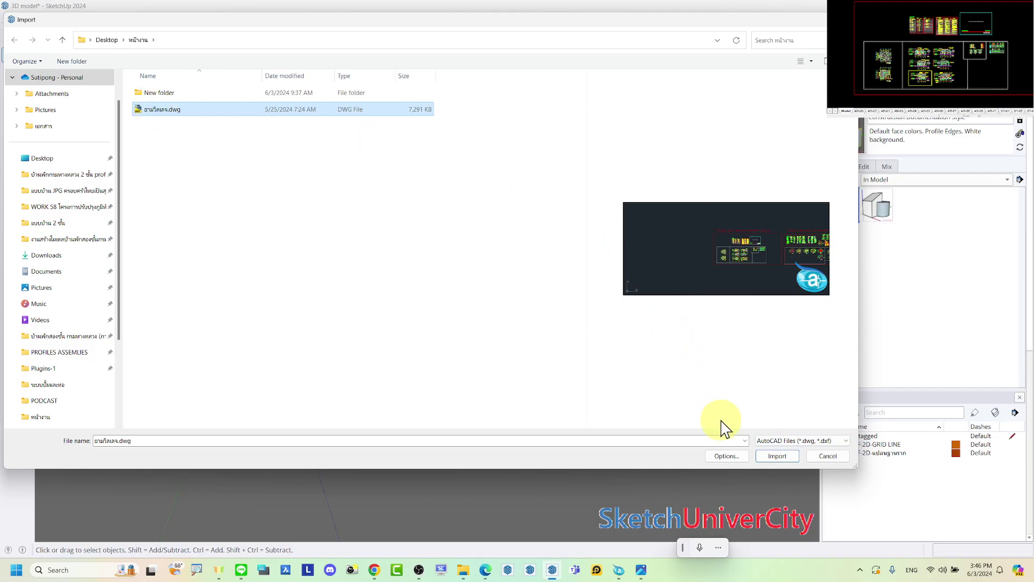
pyautogui.click(727, 458)
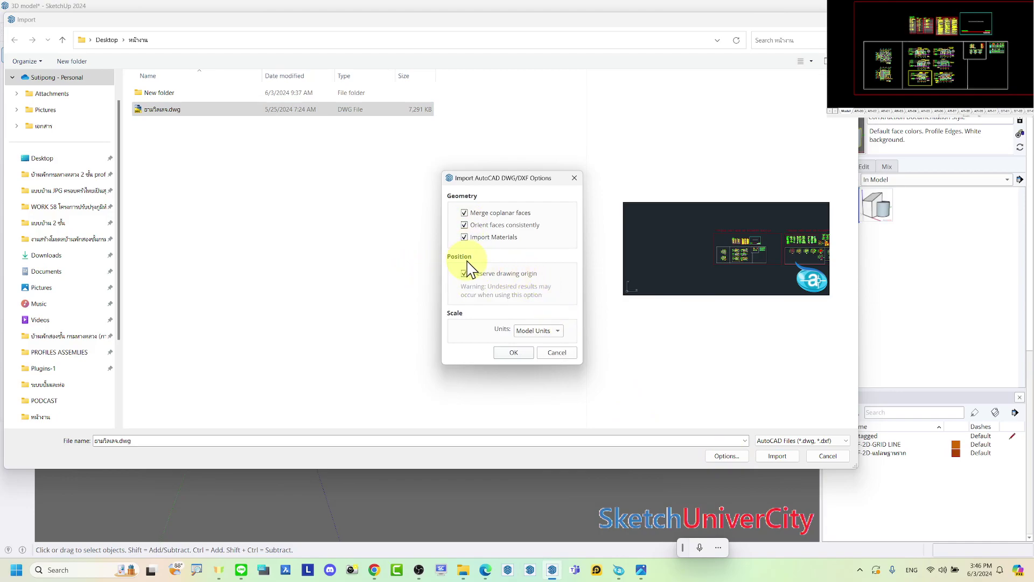
# Import the DWG with Preserve drawing origin kept on and Units left at Model Units.
pyautogui.click(464, 213)
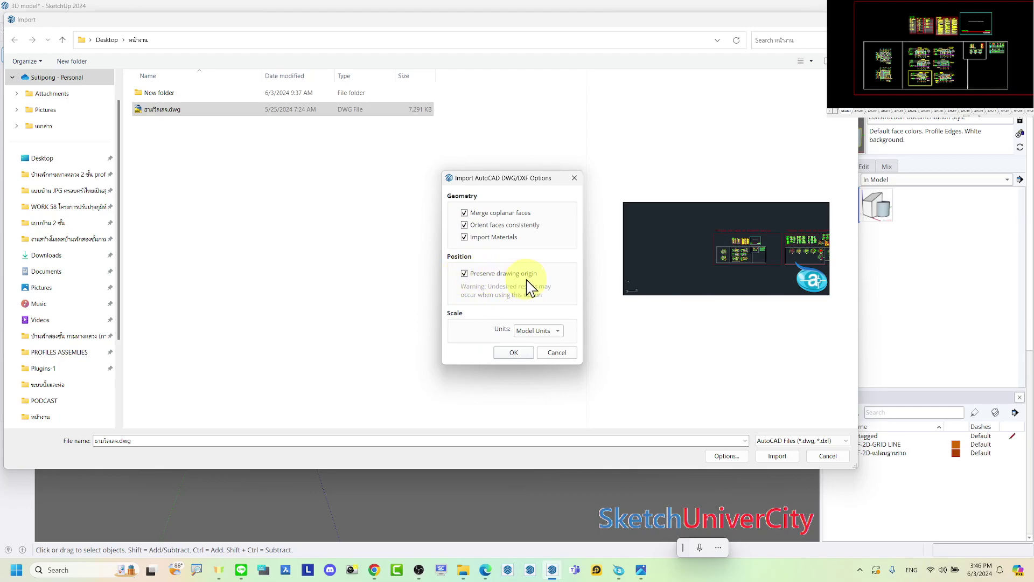
pyautogui.click(465, 278)
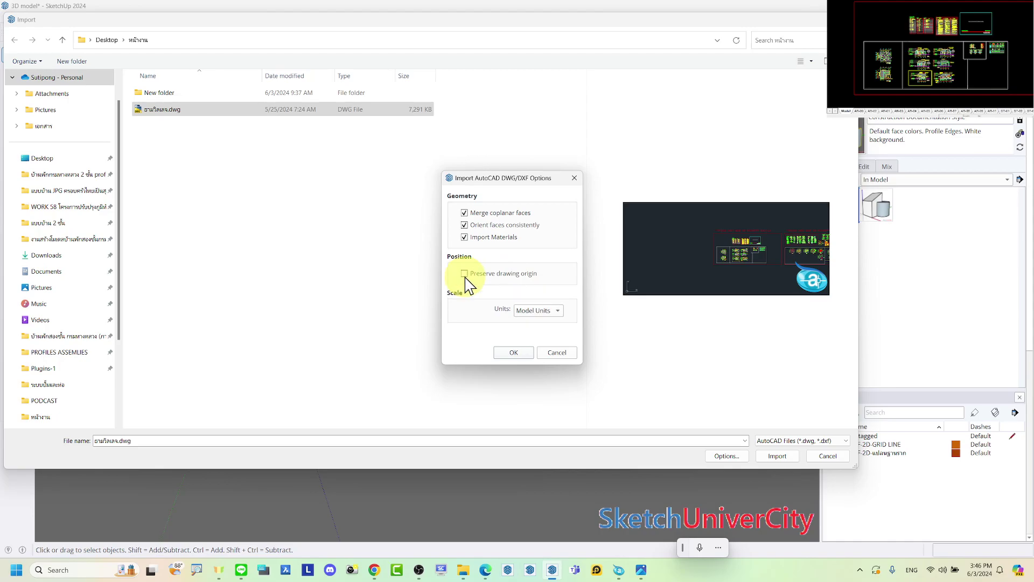
pyautogui.click(465, 275)
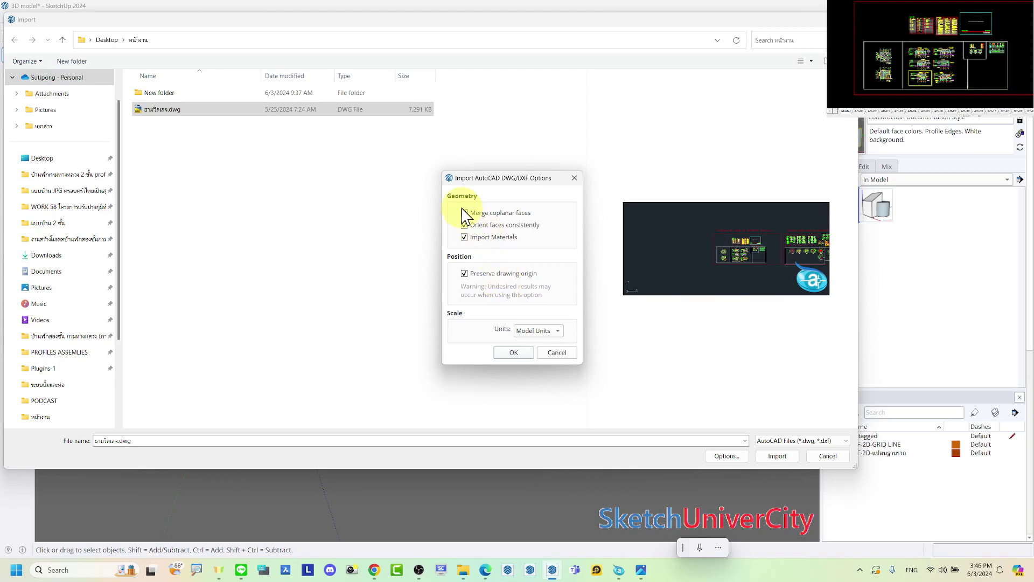
pyautogui.click(535, 334)
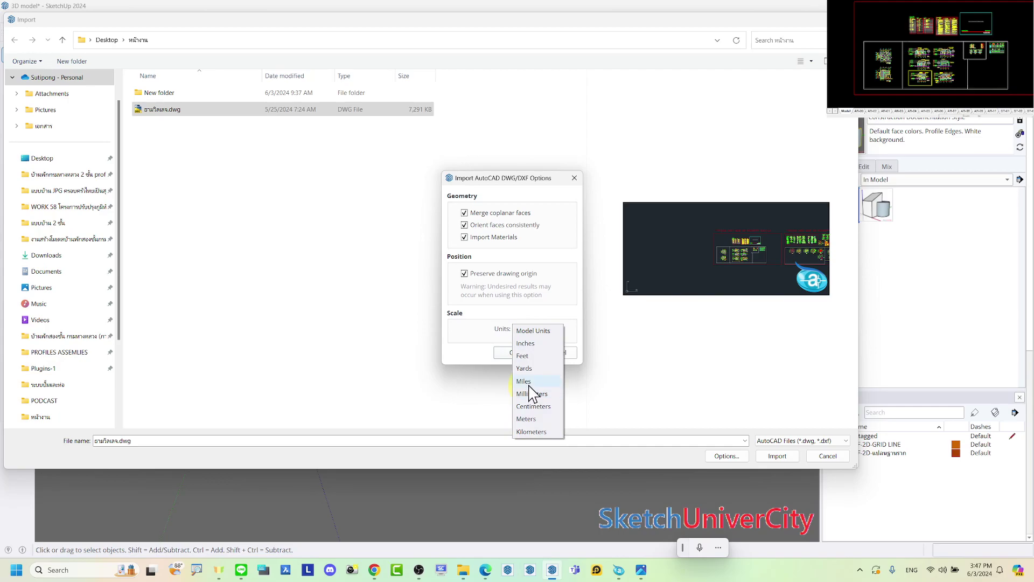
pyautogui.click(529, 332)
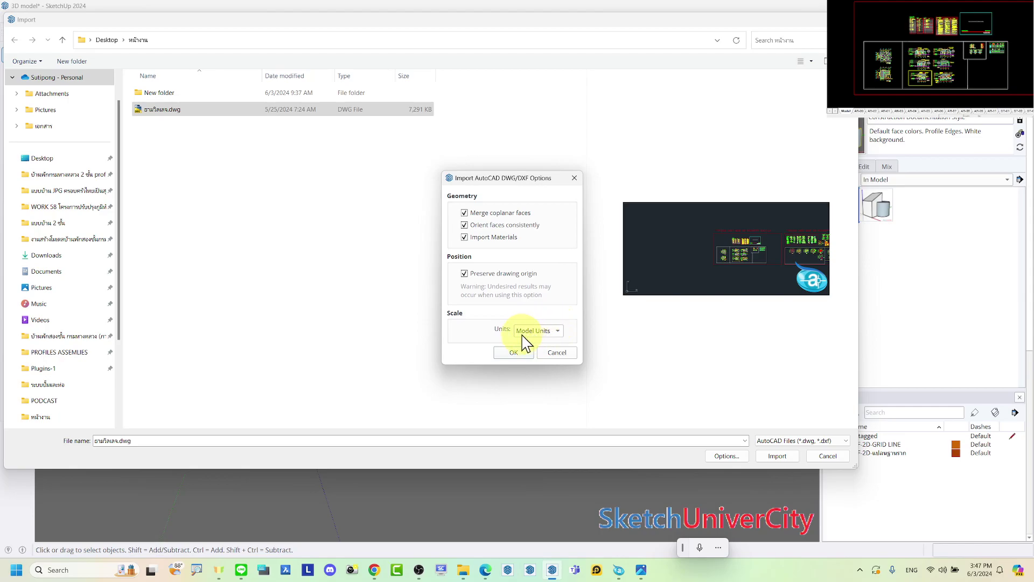
pyautogui.click(509, 355)
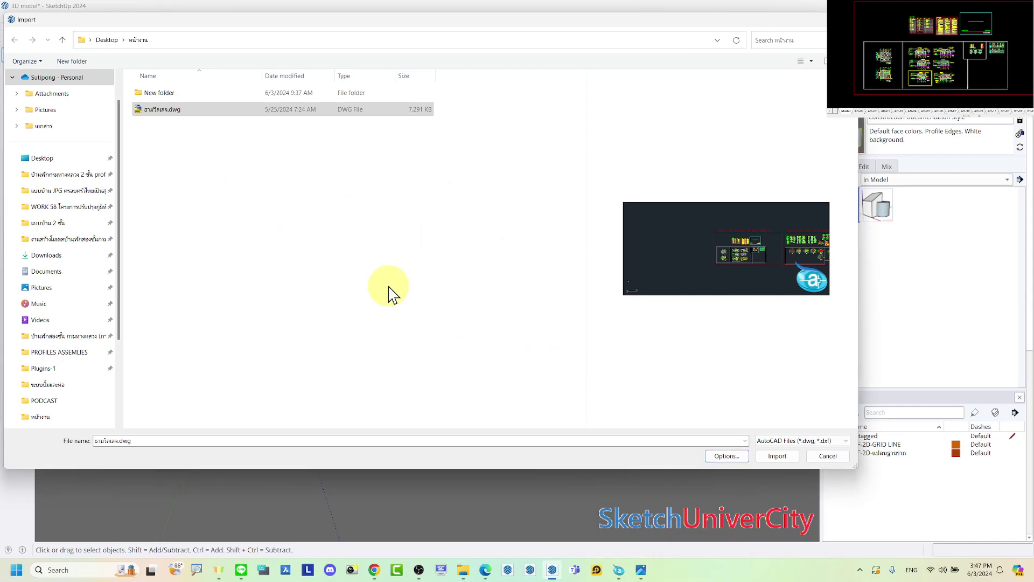
pyautogui.click(776, 457)
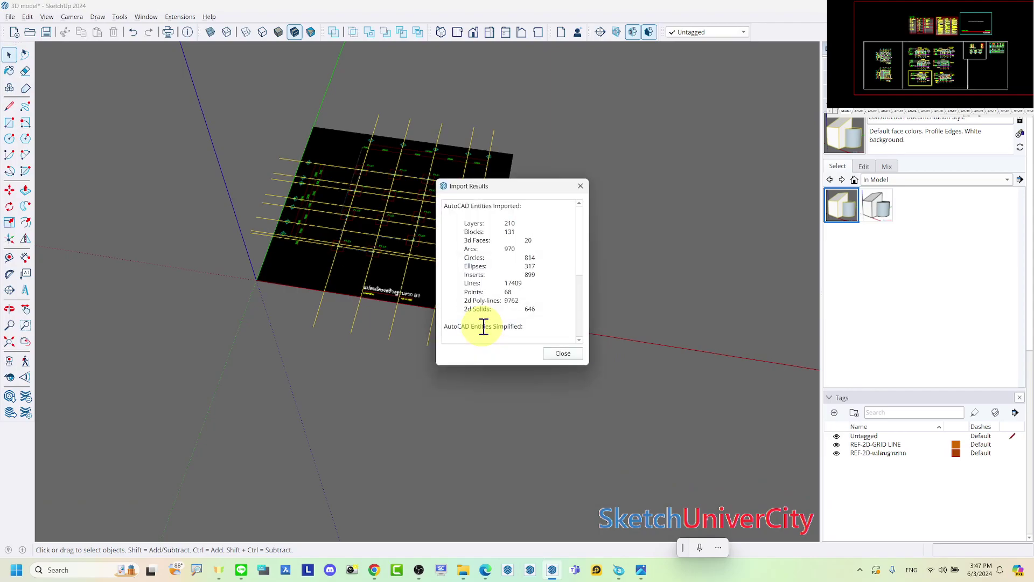
# Dismiss the Import Results summary and orbit to view the imported plan sheets.
pyautogui.moveTo(488, 186); pyautogui.dragTo(528, 140)
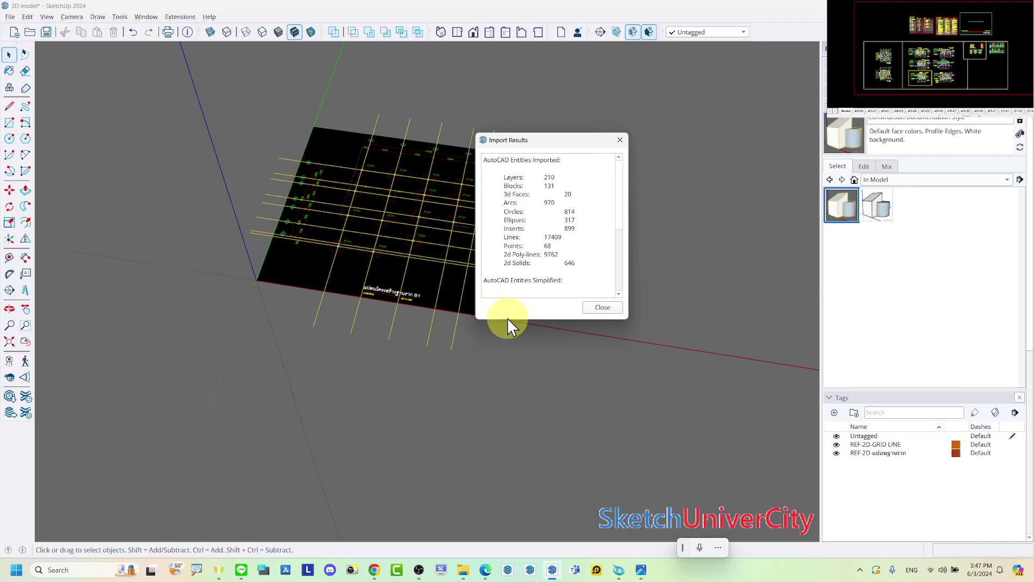
pyautogui.click(602, 308)
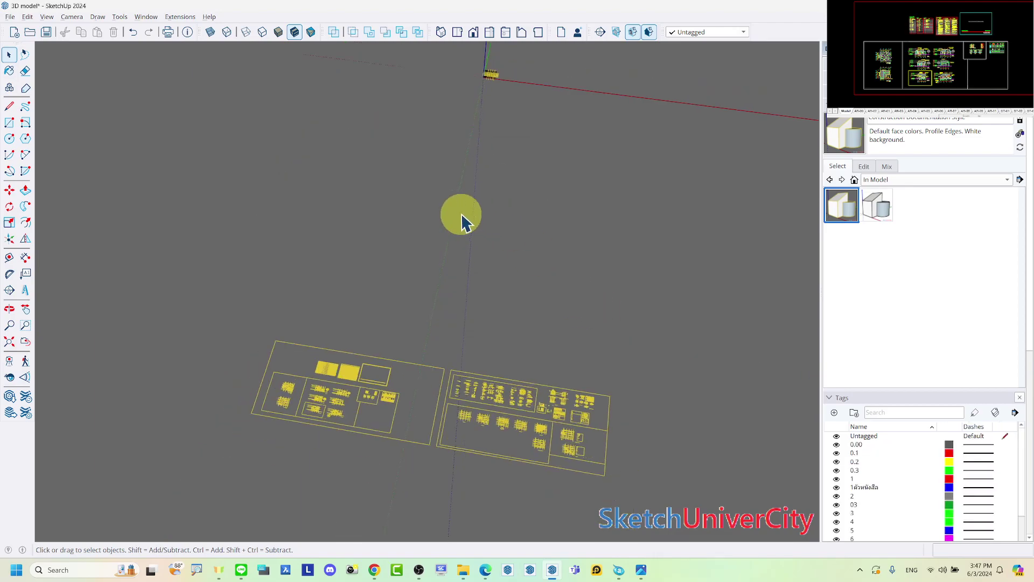
pyautogui.moveTo(492, 360)
pyautogui.mouseDown(button='middle')
pyautogui.moveTo(472, 330)
pyautogui.moveTo(490, 331)
pyautogui.moveTo(398, 339)
pyautogui.moveTo(441, 342)
pyautogui.mouseUp(button='middle')
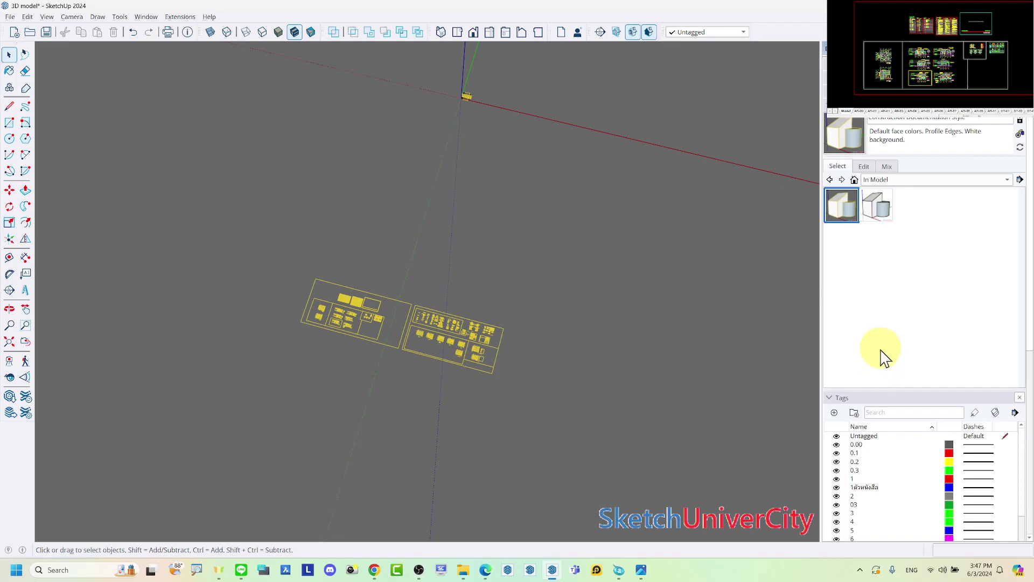
# Collapse the Styles panel and scroll through the long list of imported CAD tags.
pyautogui.click(841, 120)
pyautogui.scroll(-2, 877, 247)
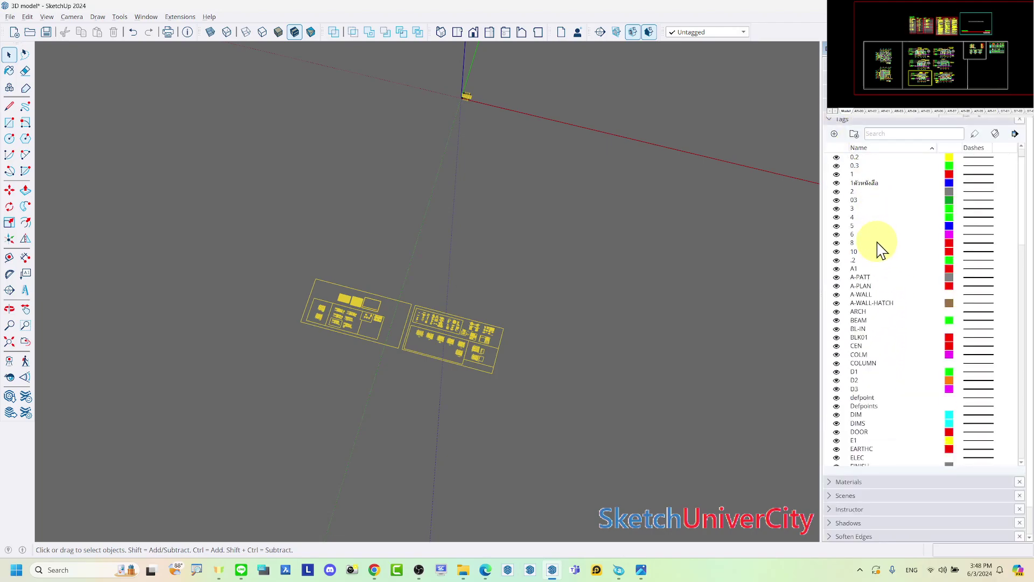
pyautogui.scroll(-3, 877, 246)
pyautogui.scroll(-3, 877, 251)
pyautogui.scroll(-3, 878, 250)
pyautogui.scroll(-3, 878, 251)
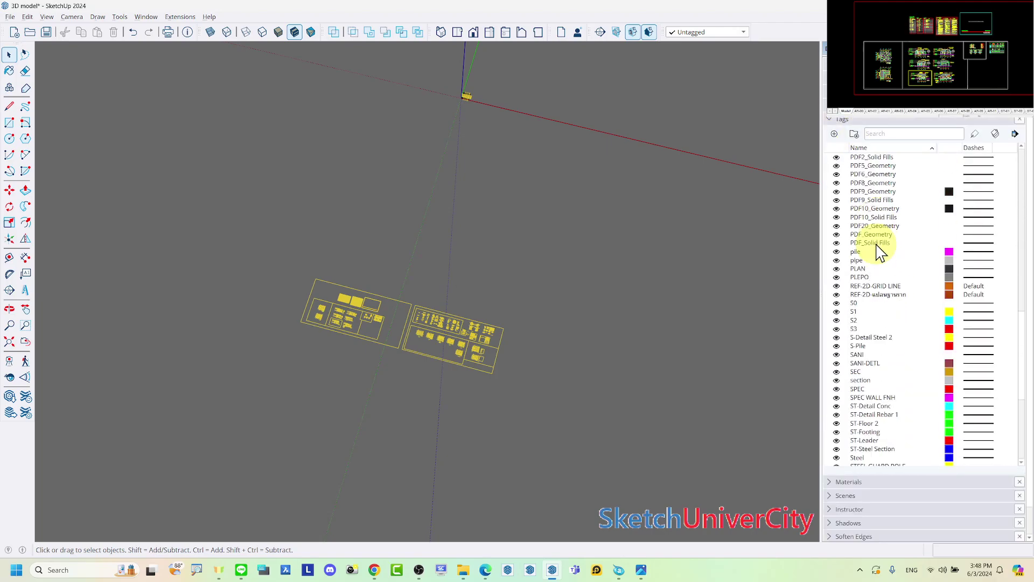
pyautogui.scroll(-3, 878, 250)
pyautogui.scroll(-3, 878, 252)
pyautogui.scroll(3, 878, 252)
pyautogui.scroll(3, 878, 252)
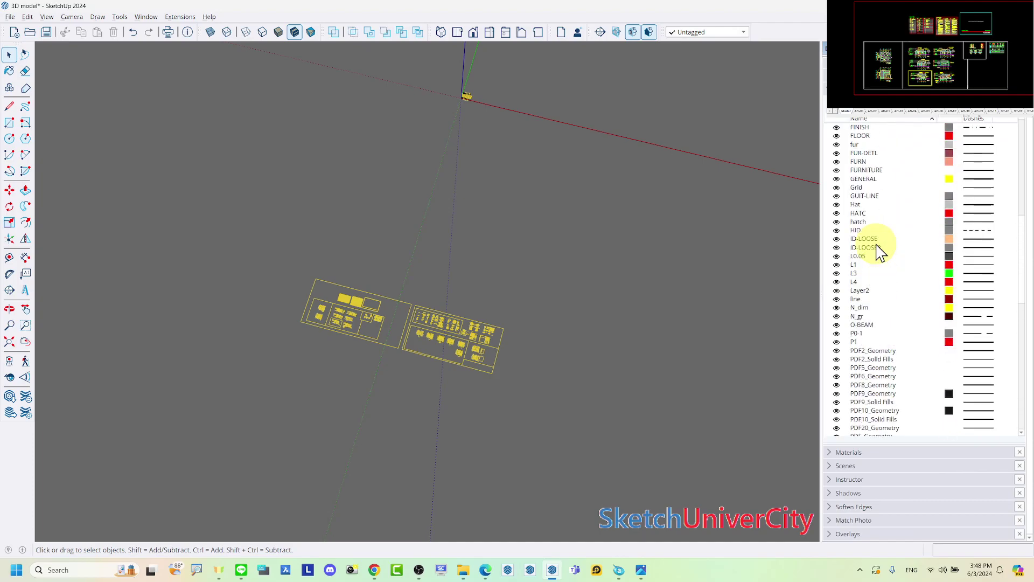
pyautogui.scroll(3, 878, 252)
pyautogui.scroll(3, 878, 253)
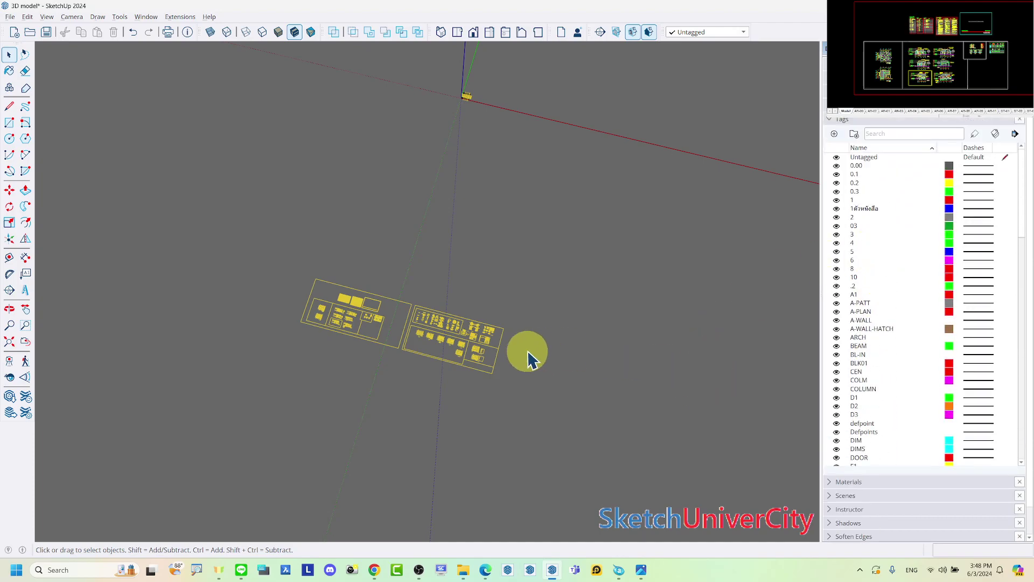
pyautogui.moveTo(493, 335); pyautogui.dragTo(442, 291, button='middle')
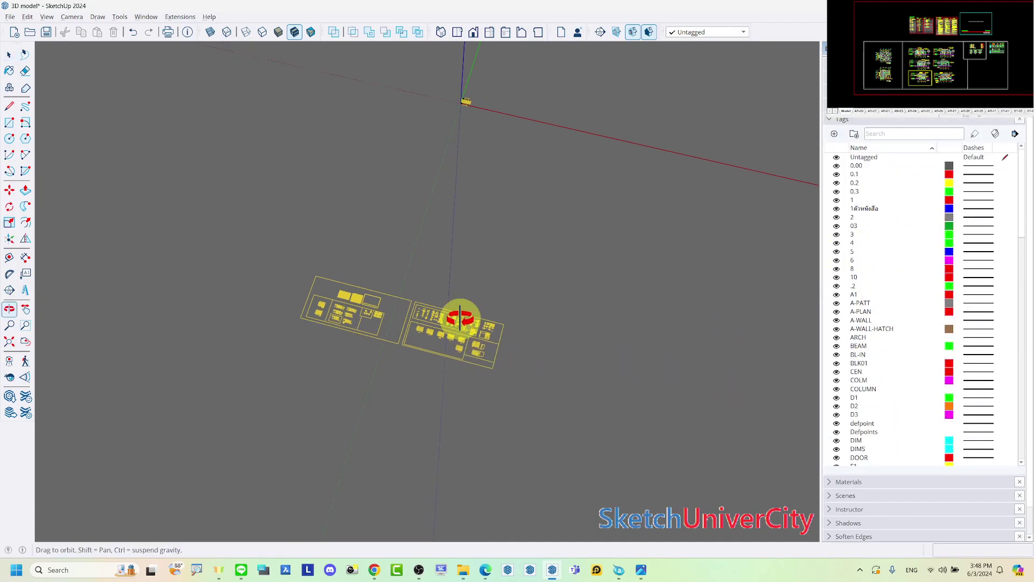
# Save the model, leaving the File menu without choosing anything.
pyautogui.click(46, 35)
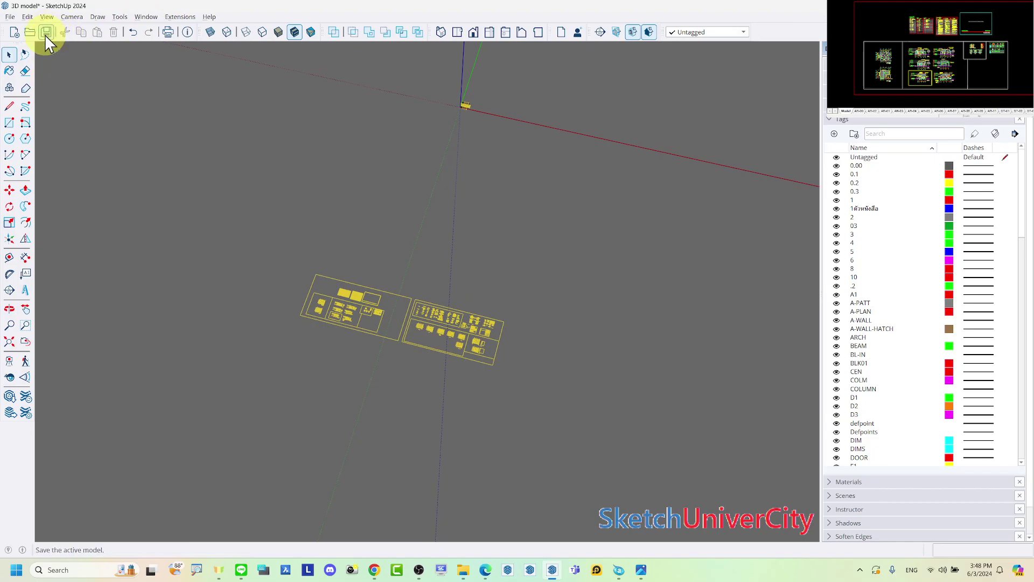
pyautogui.click(9, 17)
pyautogui.click(27, 73)
# Review Model Info statistics showing 126 tags and 132 component definitions, then close it.
pyautogui.click(146, 18)
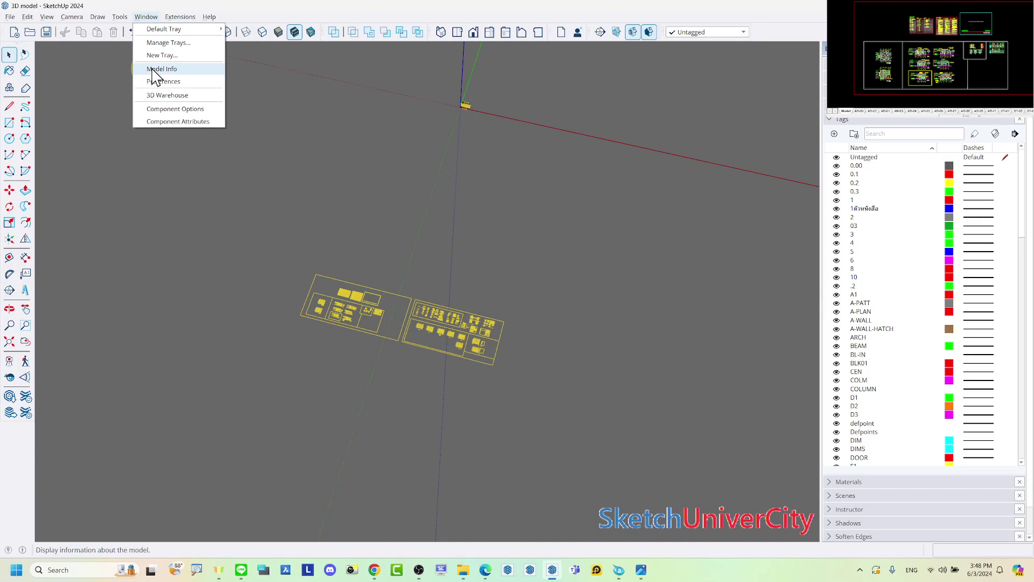
pyautogui.click(152, 70)
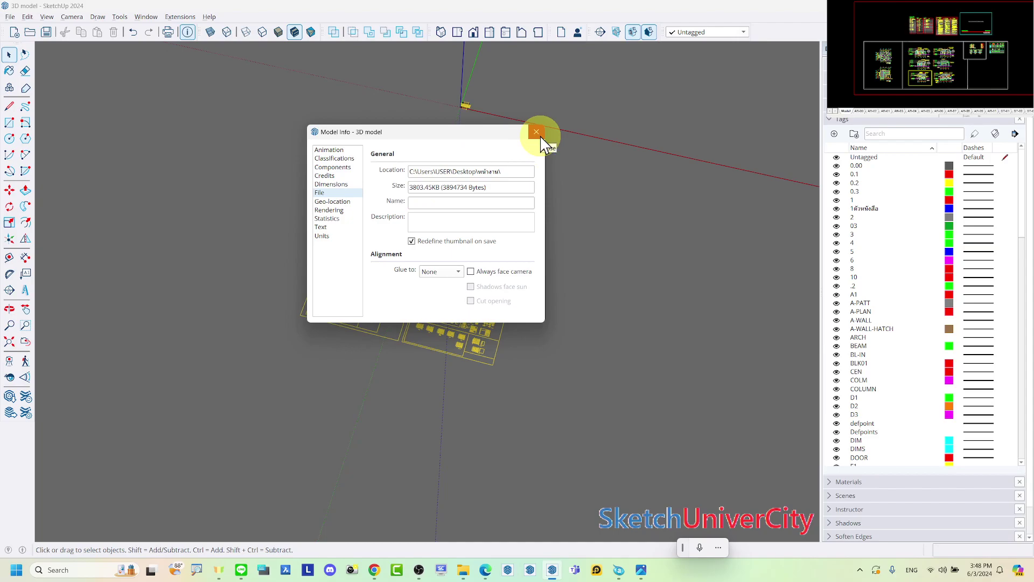
pyautogui.click(323, 219)
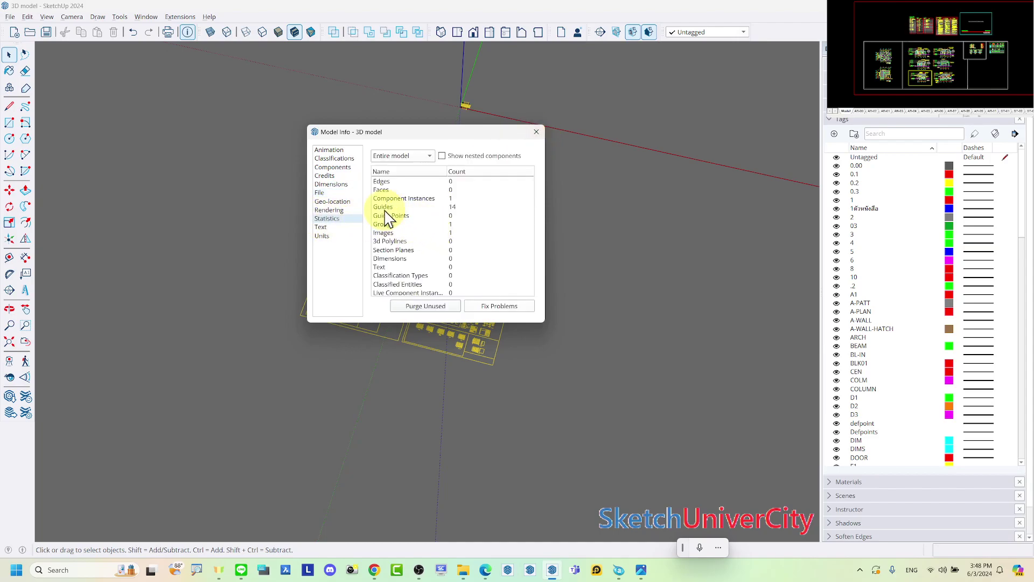
pyautogui.scroll(-3, 454, 217)
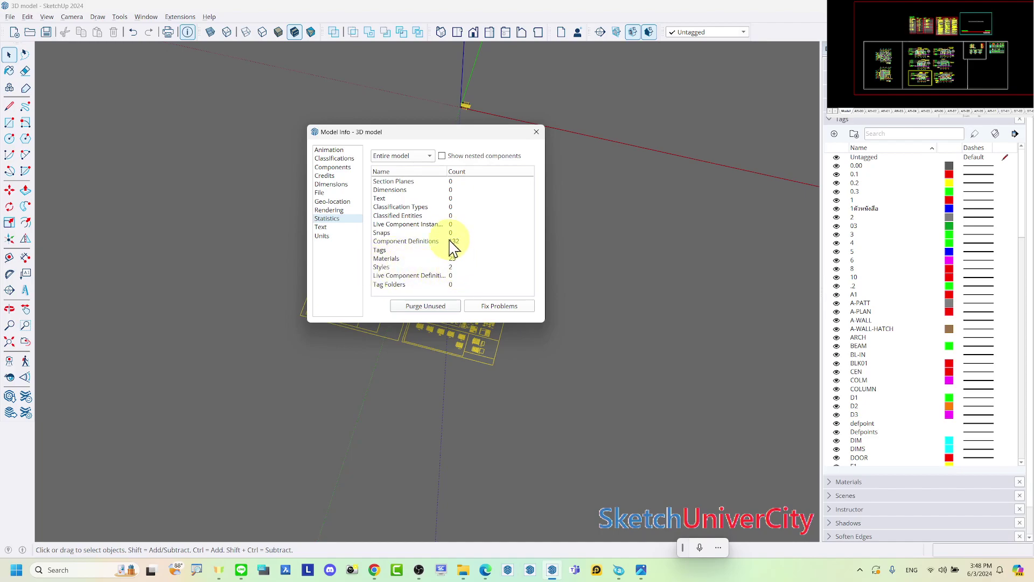
pyautogui.scroll(3, 450, 244)
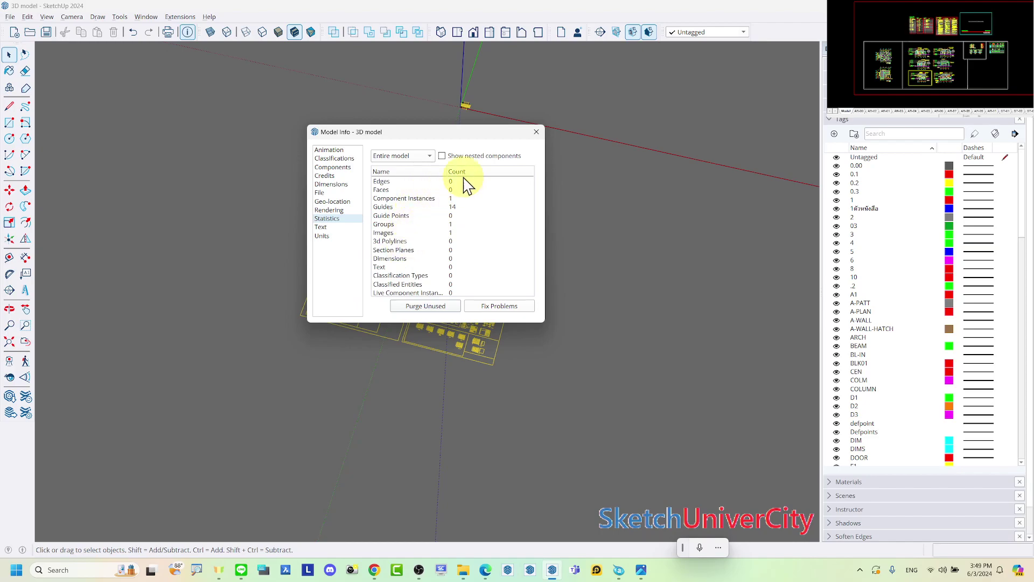
pyautogui.click(540, 135)
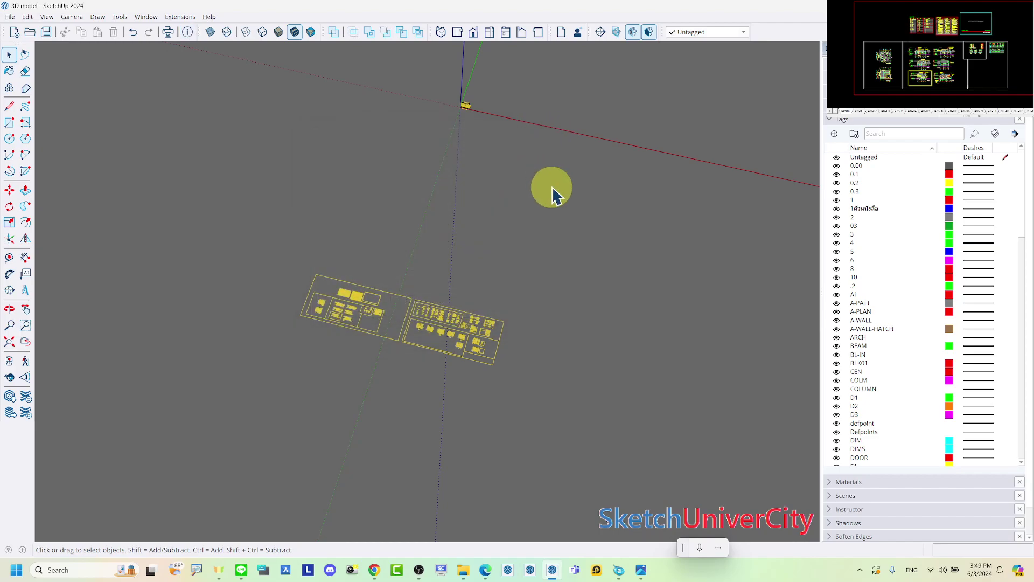
# Zoom in and select the entire imported CAD drawing.
pyautogui.scroll(2, 397, 350)
pyautogui.scroll(2, 397, 350)
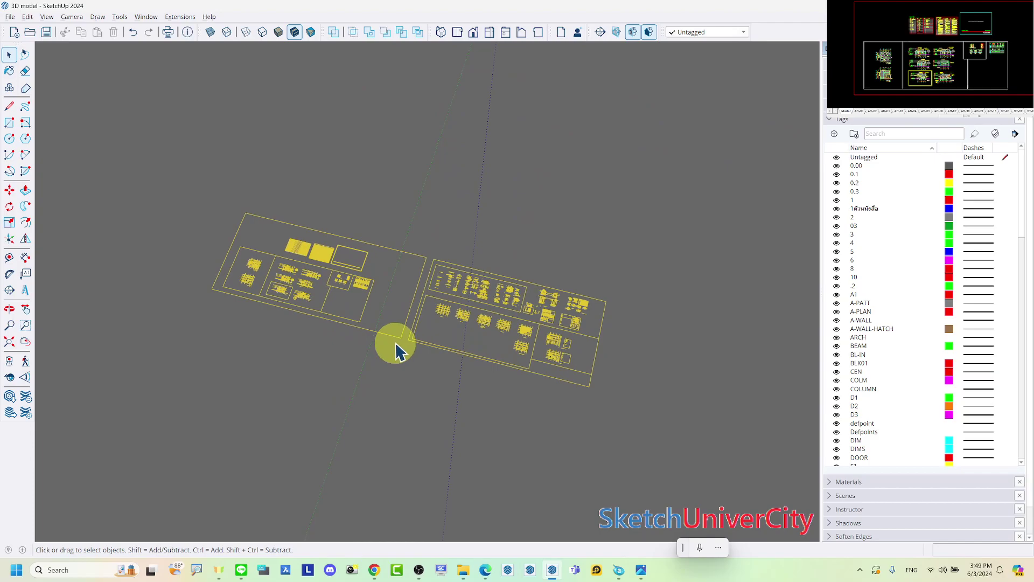
pyautogui.scroll(-3, 451, 306)
pyautogui.scroll(2, 473, 323)
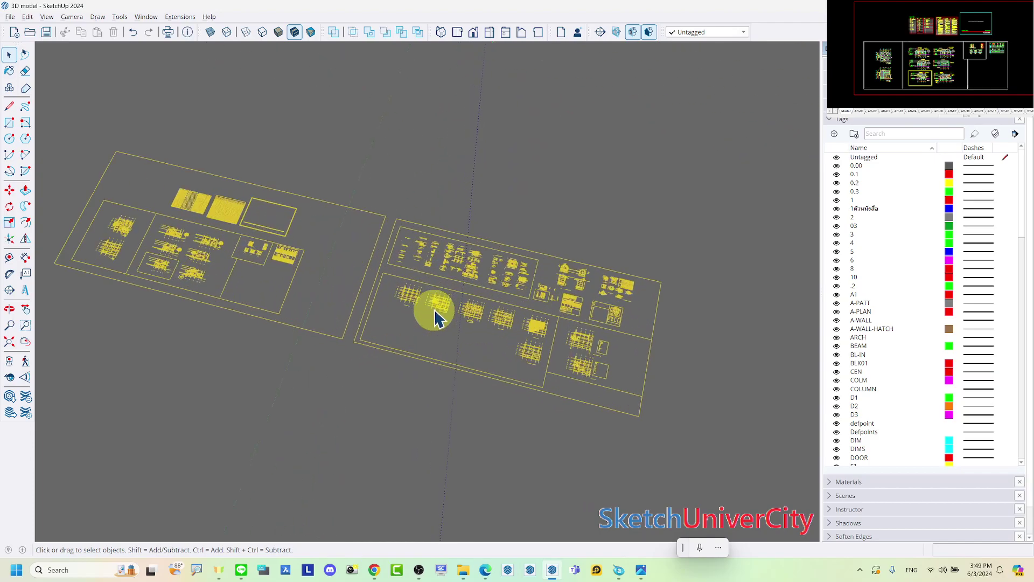
pyautogui.scroll(3, 431, 310)
pyautogui.scroll(2, 419, 299)
pyautogui.scroll(3, 419, 300)
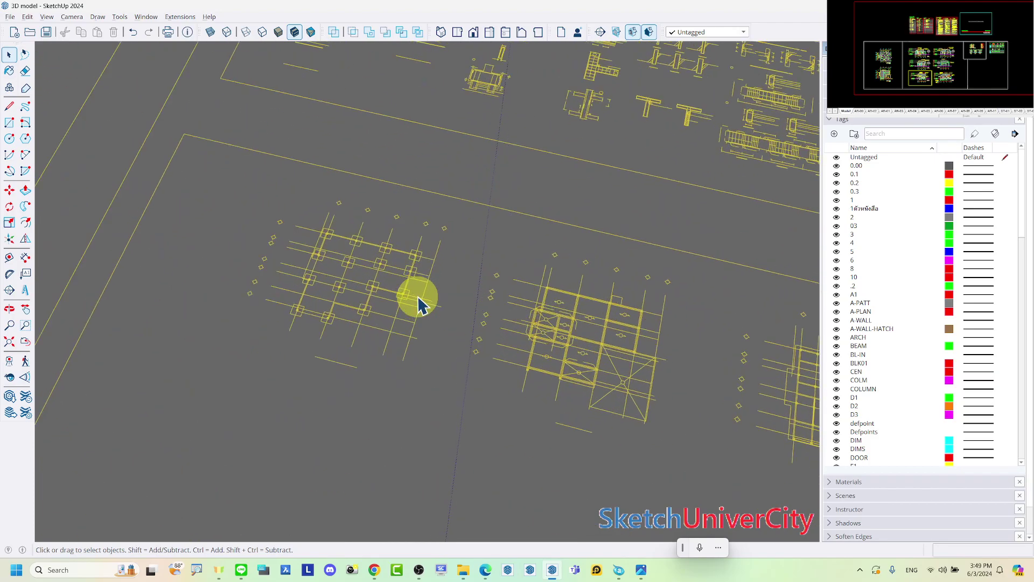
pyautogui.scroll(2, 419, 301)
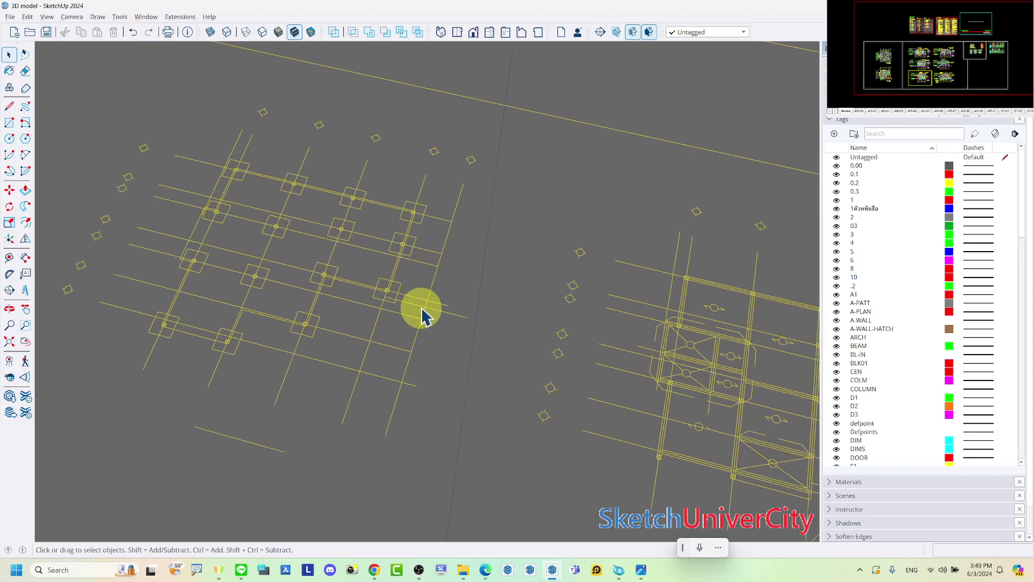
pyautogui.click(422, 315)
# Start moving the selected drawing from one of its column corners.
pyautogui.scroll(5, 401, 294)
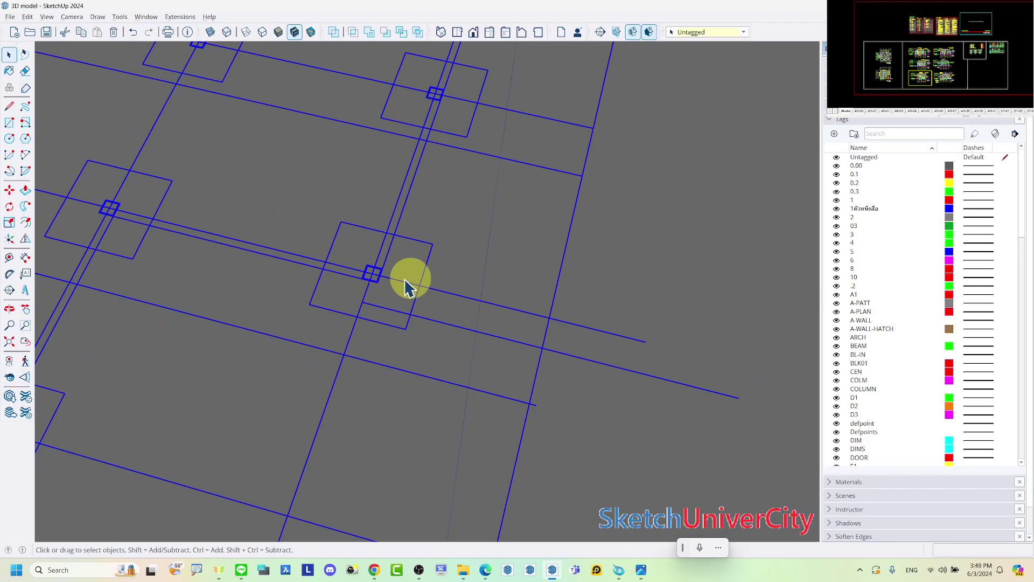
pyautogui.scroll(-3, 442, 280)
pyautogui.scroll(2, 289, 231)
pyautogui.scroll(2, 288, 215)
pyautogui.scroll(3, 290, 216)
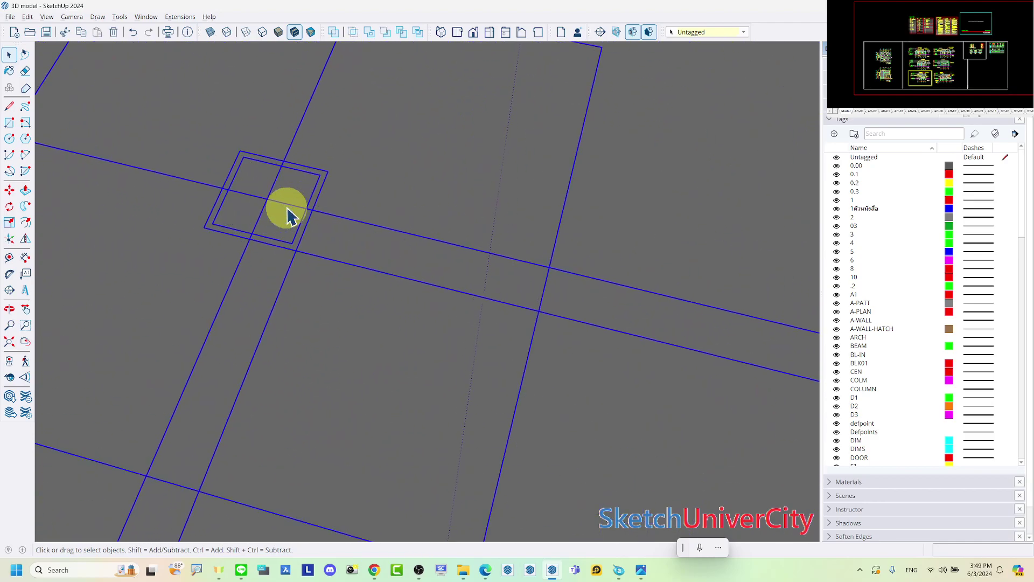
pyautogui.press('m')
pyautogui.click(259, 201)
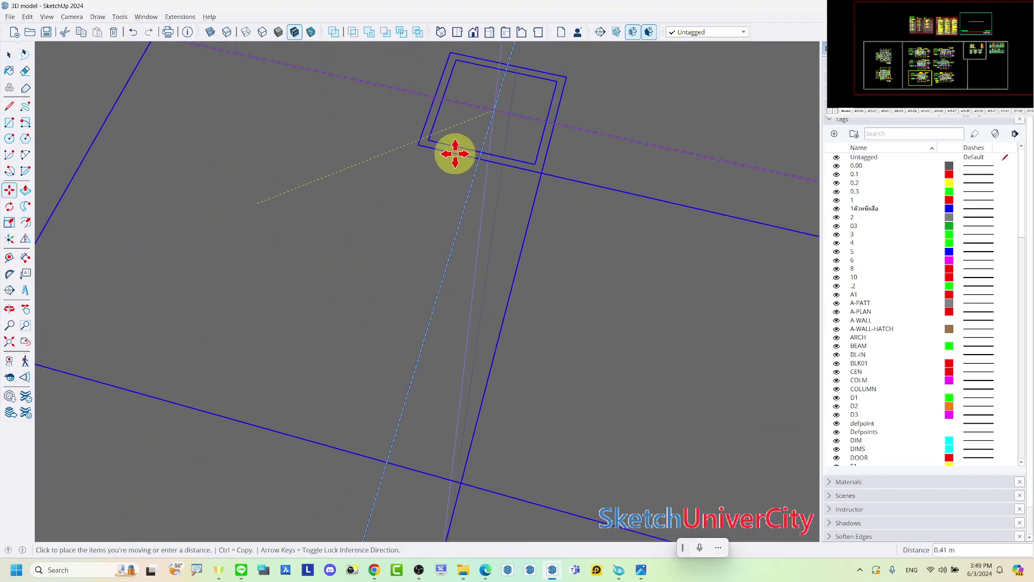
# Drop the CAD drawing's column corner onto the foundation plan's F1,C1 column and deselect it.
pyautogui.scroll(-3, 370, 268)
pyautogui.scroll(-2, 365, 281)
pyautogui.scroll(-2, 365, 293)
pyautogui.scroll(-1, 365, 293)
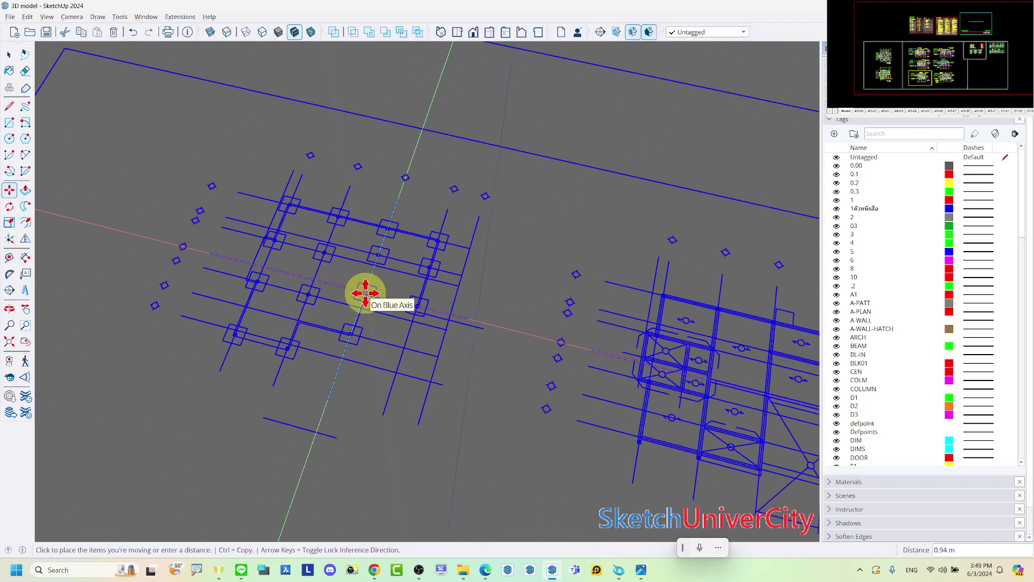
pyautogui.scroll(-2, 365, 293)
pyautogui.scroll(-2, 362, 293)
pyautogui.scroll(-2, 358, 285)
pyautogui.scroll(-1, 363, 293)
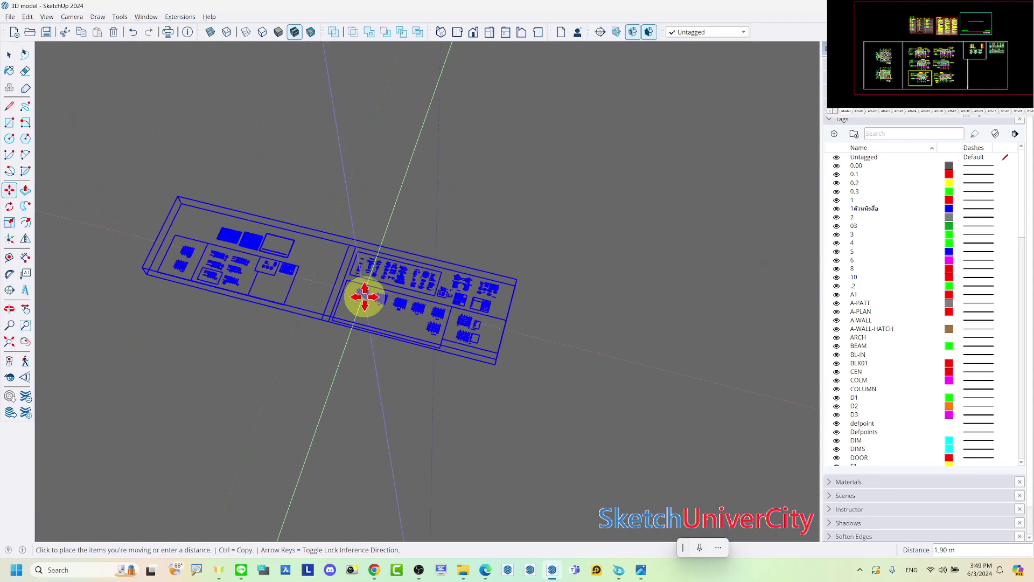
pyautogui.scroll(-2, 361, 298)
pyautogui.scroll(2, 404, 108)
pyautogui.scroll(2, 399, 137)
pyautogui.scroll(2, 419, 164)
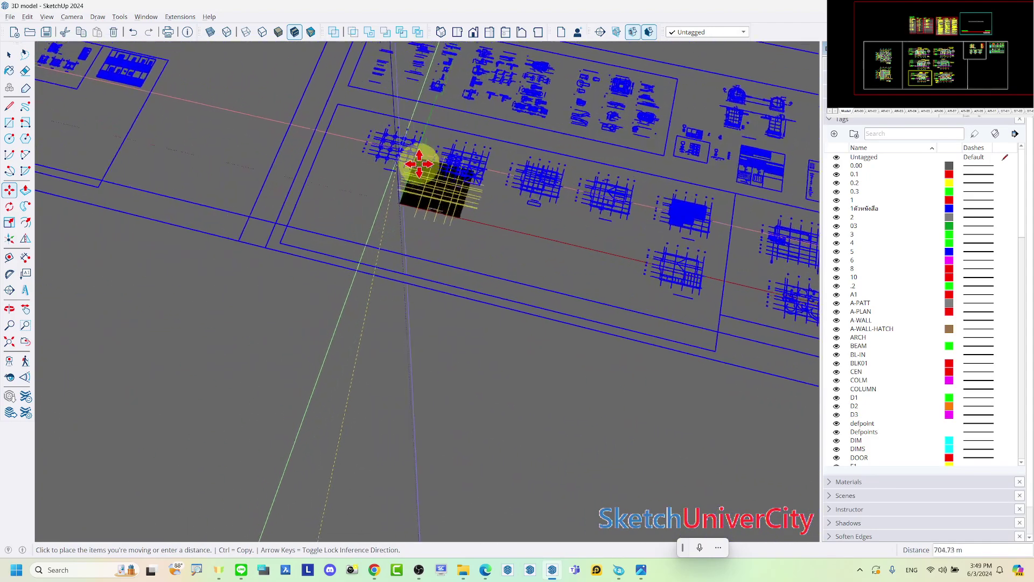
pyautogui.scroll(2, 420, 164)
pyautogui.scroll(2, 427, 180)
pyautogui.scroll(2, 457, 198)
pyautogui.scroll(1, 457, 203)
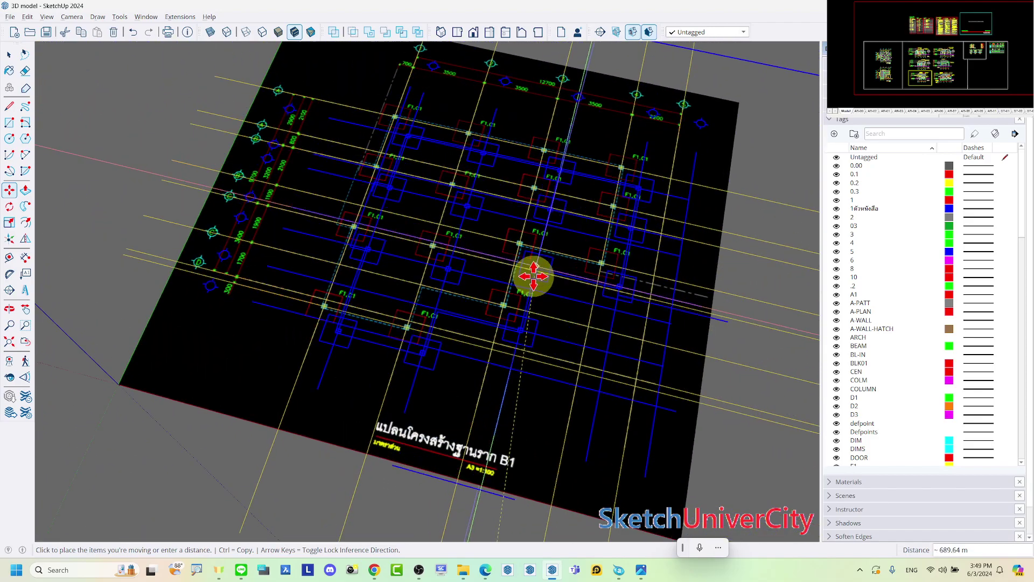
pyautogui.scroll(3, 523, 291)
pyautogui.scroll(2, 501, 314)
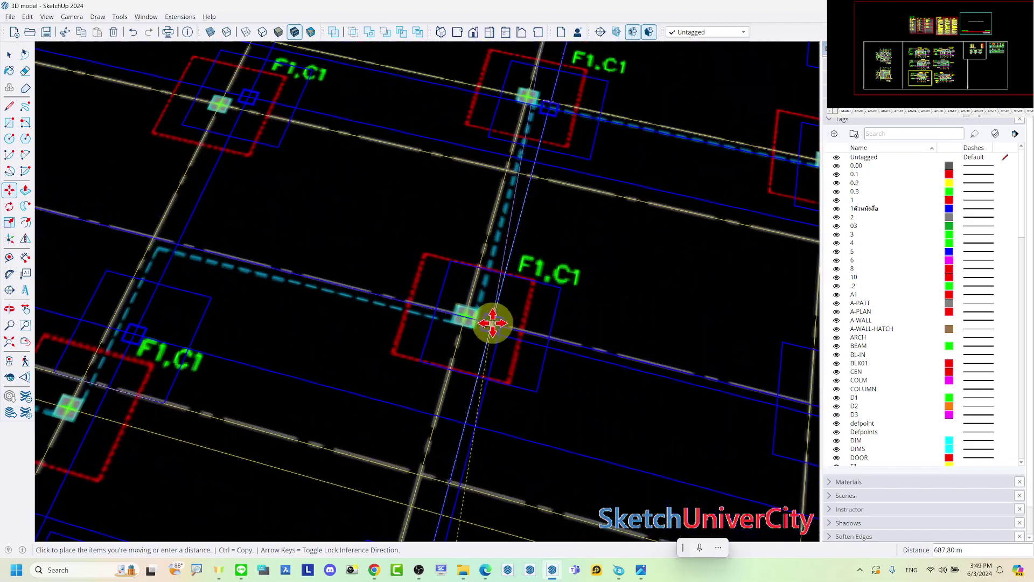
pyautogui.click(464, 317)
pyautogui.scroll(-2, 468, 215)
pyautogui.scroll(-3, 480, 192)
pyautogui.scroll(-2, 480, 192)
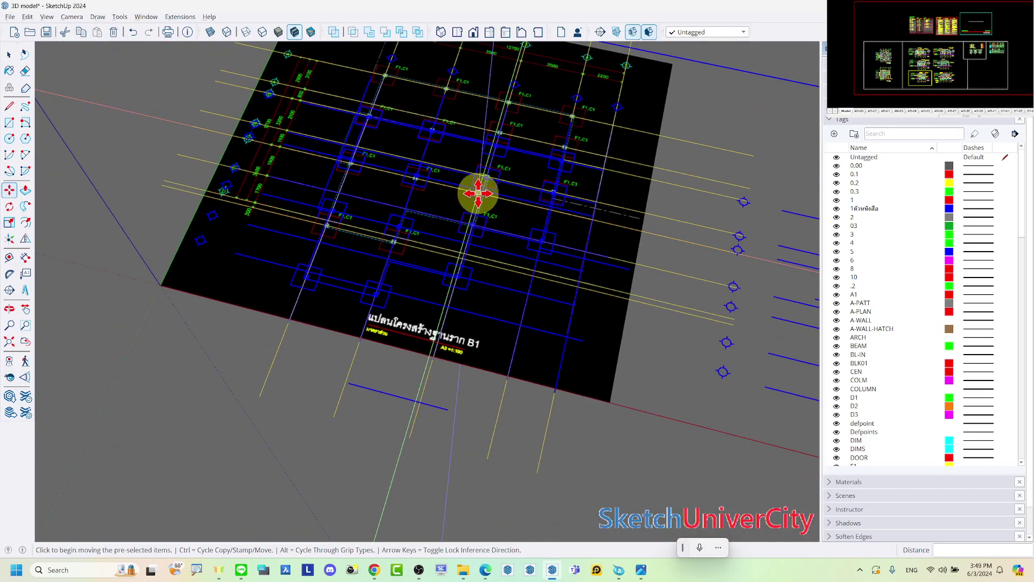
pyautogui.scroll(2, 485, 229)
pyautogui.scroll(2, 503, 253)
pyautogui.press('space')
pyautogui.click(496, 411)
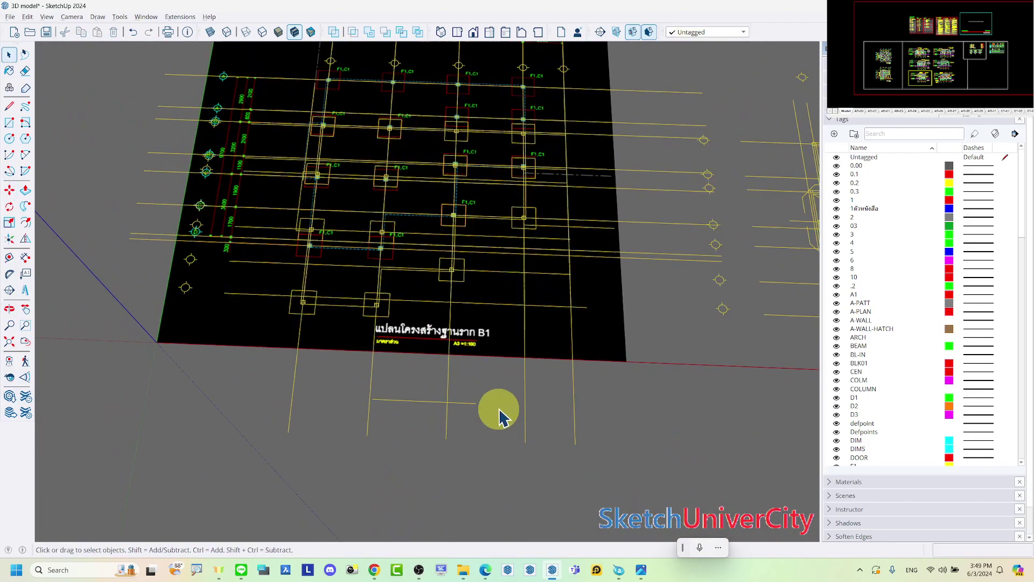
# Select the foundation plan reference object, then cancel the move started on it.
pyautogui.scroll(3, 467, 272)
pyautogui.scroll(2, 469, 274)
pyautogui.scroll(2, 438, 214)
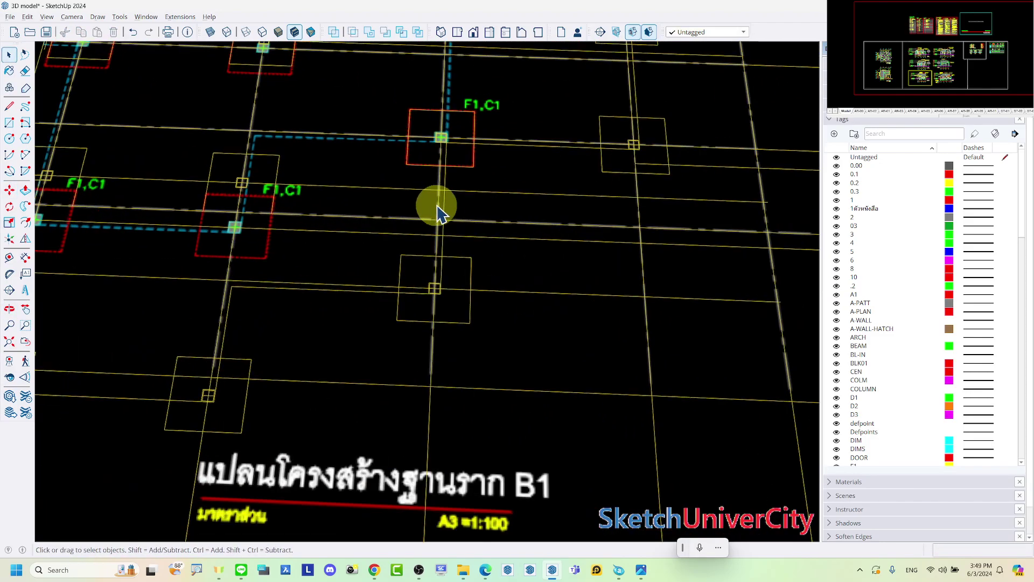
pyautogui.click(449, 199)
pyautogui.scroll(-3, 450, 199)
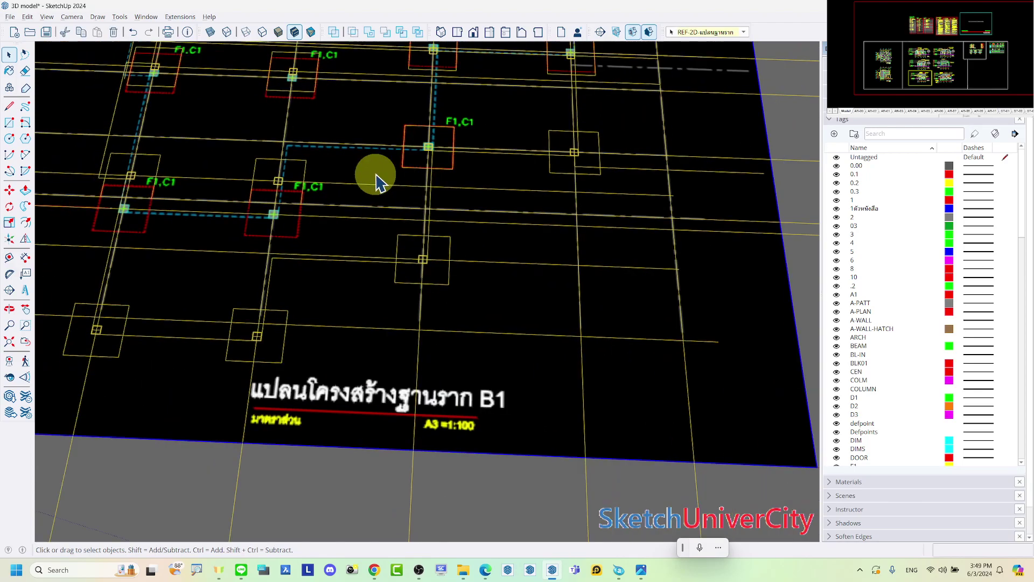
pyautogui.scroll(-3, 376, 173)
pyautogui.press('m')
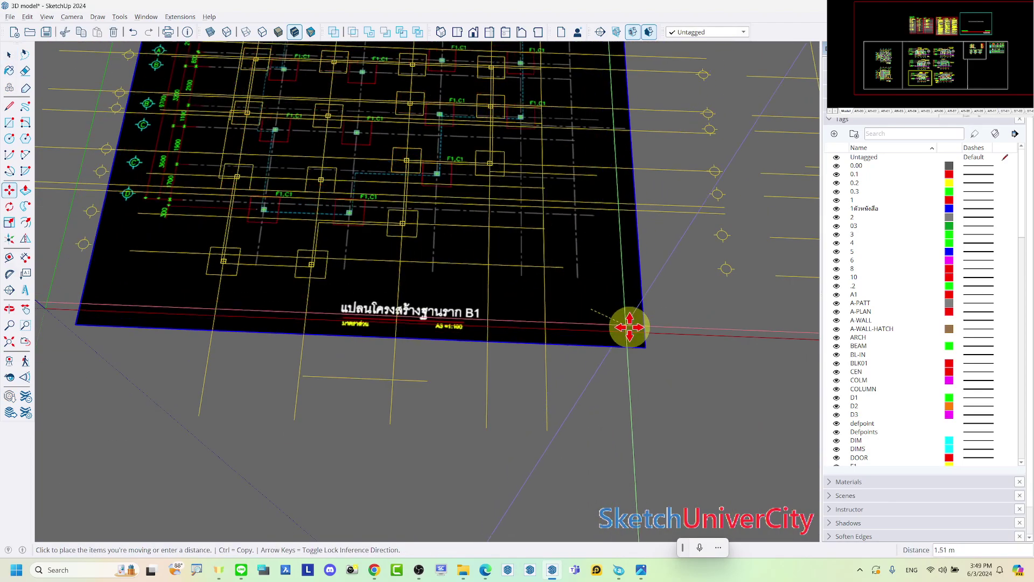
pyautogui.press('space')
# Select the right-hand structural drawing and move it toward the foundation plan.
pyautogui.click(662, 211)
pyautogui.moveTo(663, 229); pyautogui.dragTo(754, 221, button='middle')
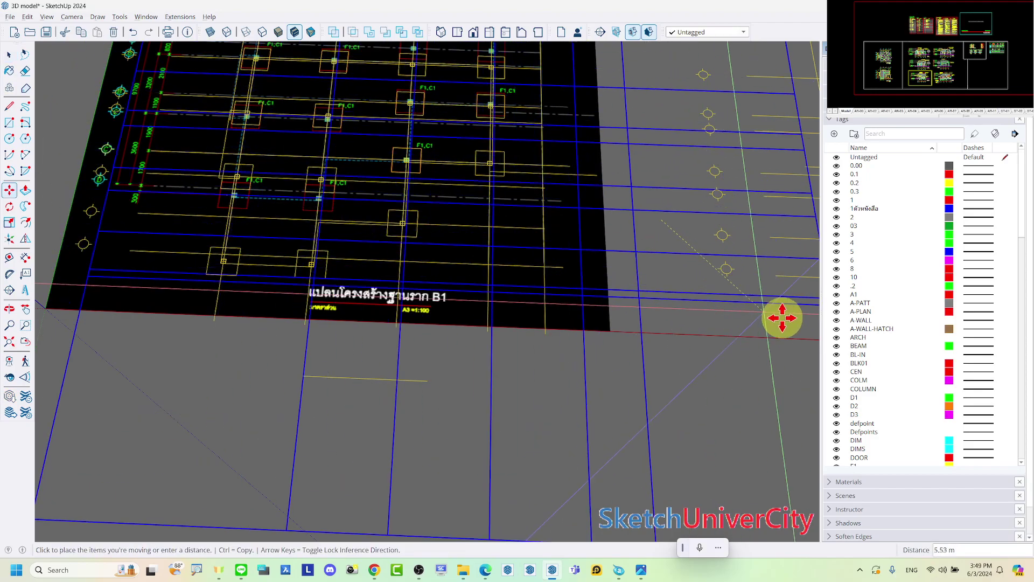
pyautogui.click(754, 223)
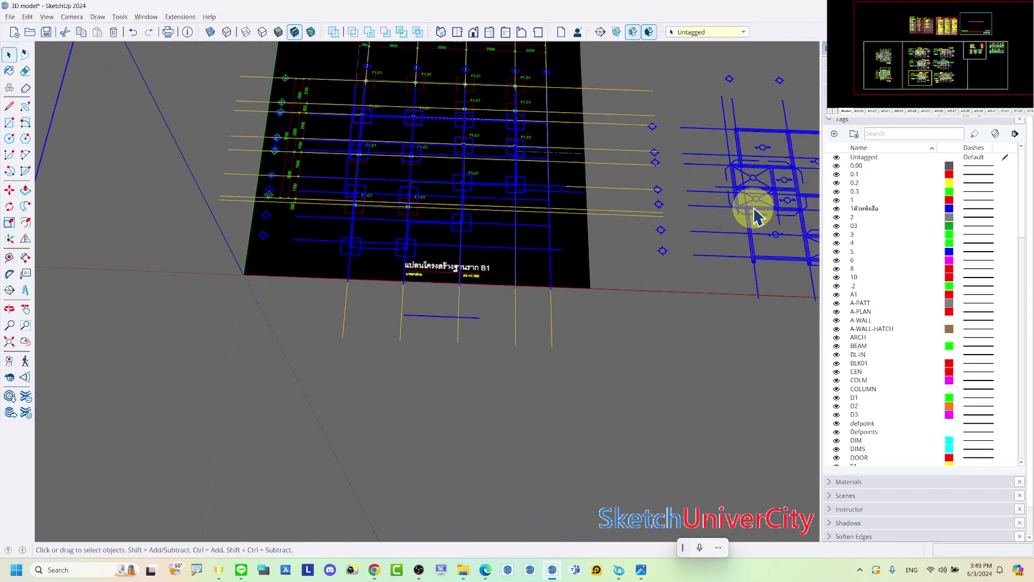
pyautogui.scroll(-3, 560, 215)
pyautogui.press('m')
pyautogui.click(677, 208)
pyautogui.click(642, 366)
# Snap the right-hand drawing's column corner onto the F1,C1 column, then deselect.
pyautogui.scroll(2, 484, 376)
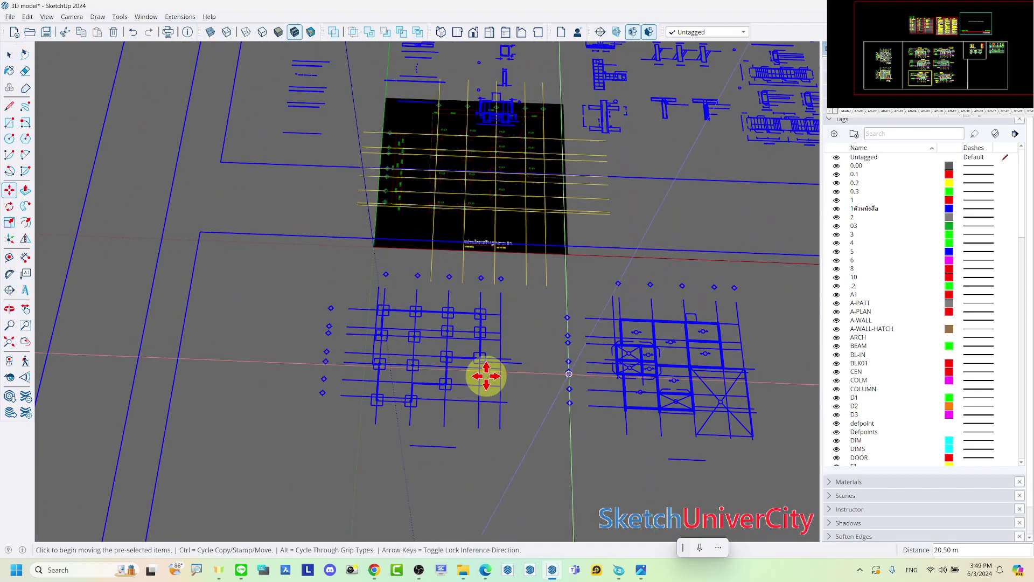
pyautogui.scroll(3, 438, 392)
pyautogui.scroll(3, 411, 381)
pyautogui.scroll(3, 400, 388)
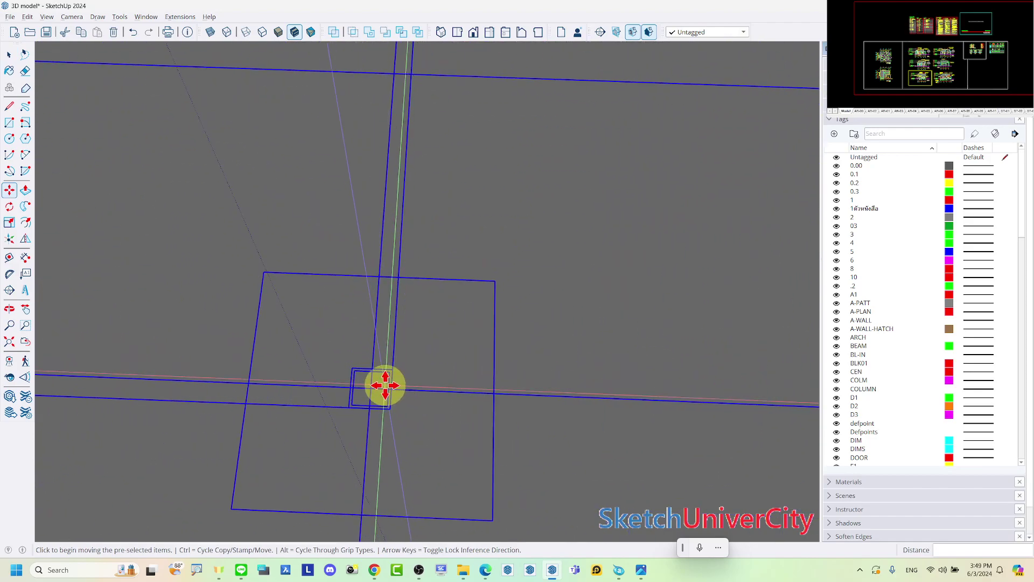
pyautogui.click(372, 388)
pyautogui.scroll(-2, 392, 422)
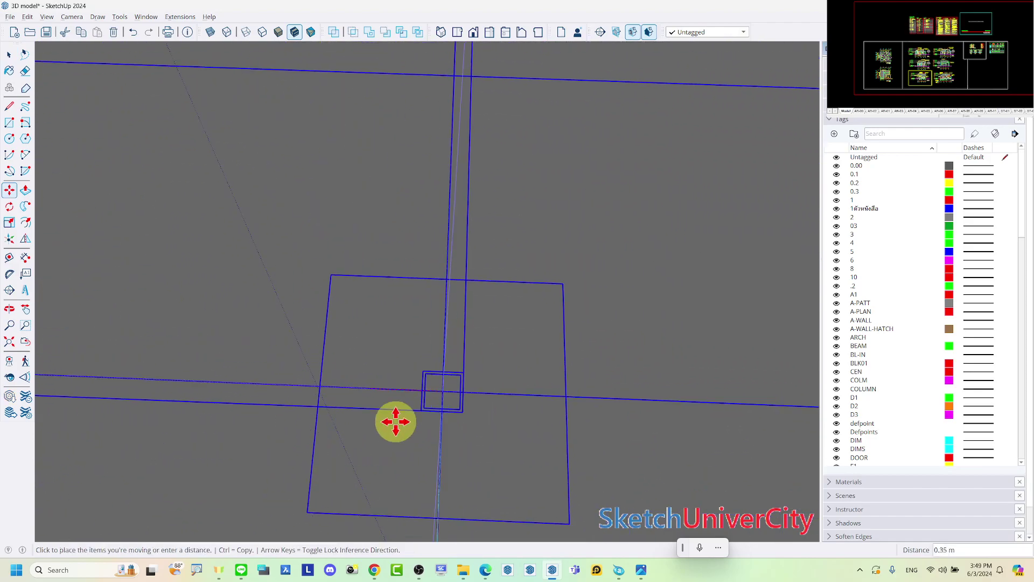
pyautogui.scroll(-3, 454, 404)
pyautogui.scroll(-3, 459, 402)
pyautogui.scroll(-2, 458, 402)
pyautogui.scroll(2, 531, 144)
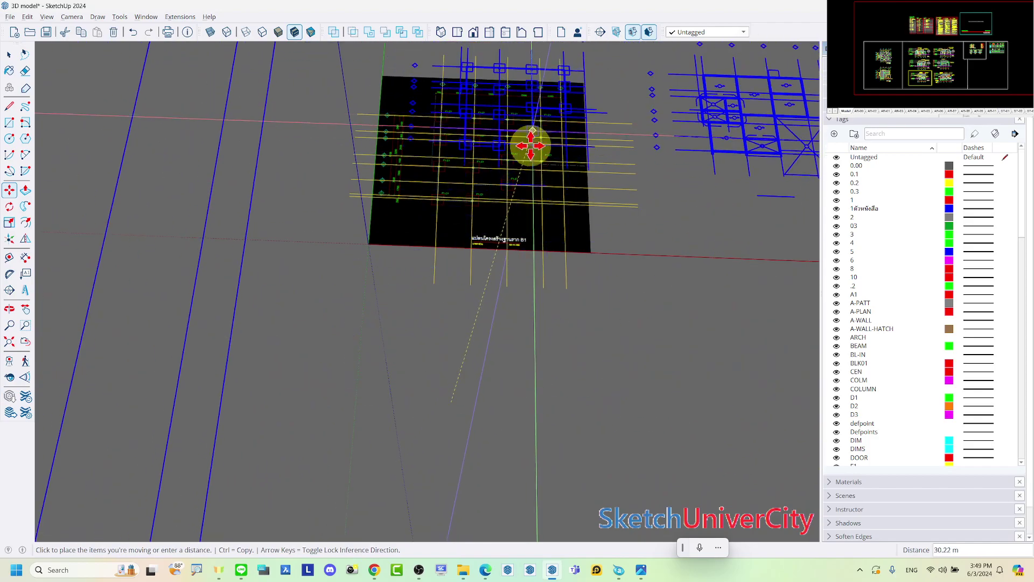
pyautogui.scroll(3, 527, 155)
pyautogui.scroll(3, 464, 233)
pyautogui.scroll(2, 470, 257)
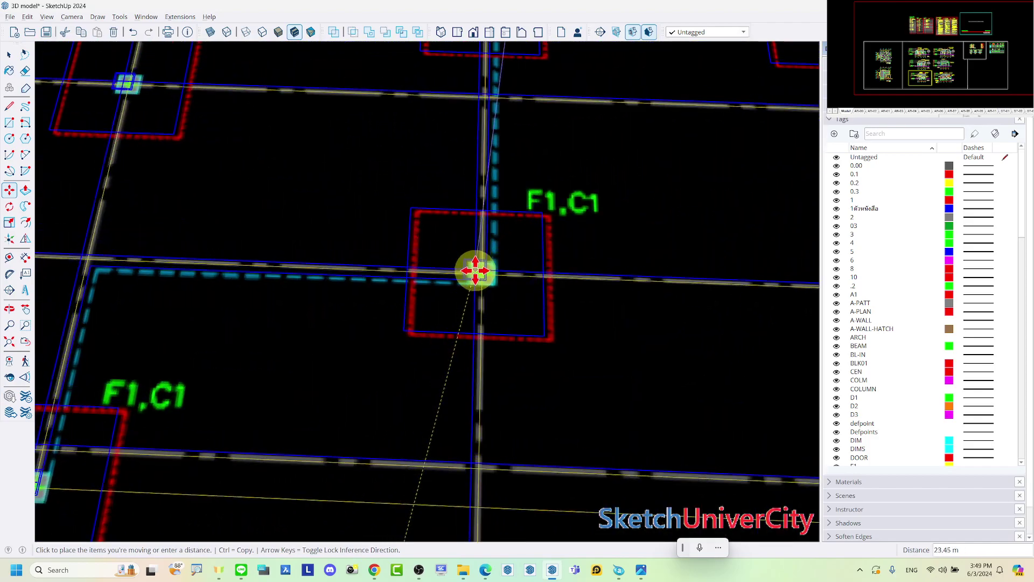
pyautogui.click(481, 275)
pyautogui.scroll(-3, 513, 201)
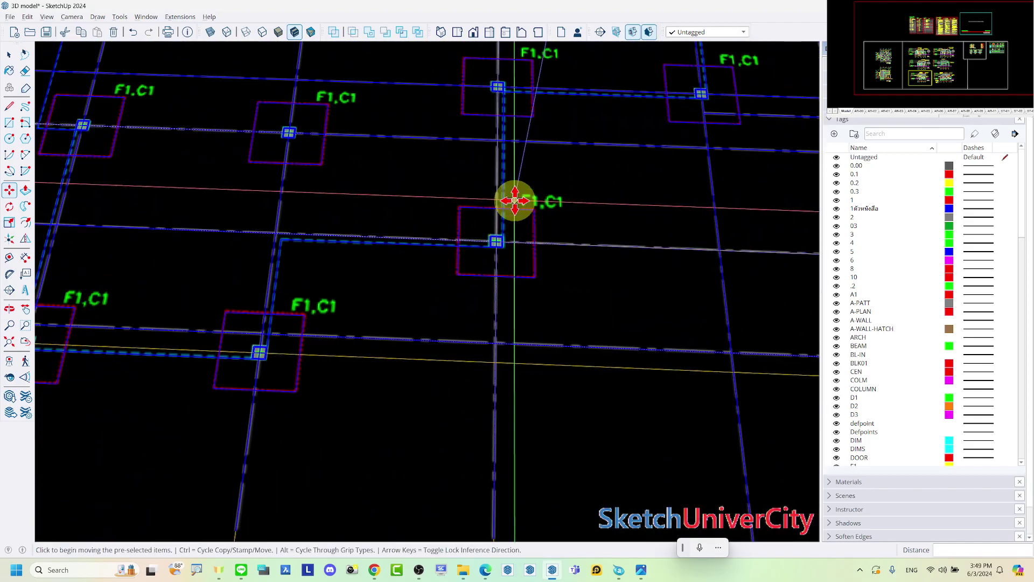
pyautogui.scroll(-4, 513, 201)
pyautogui.press('space')
# Clear the selection and zoom and orbit so the foundation plan looks less slanted.
pyautogui.click(556, 411)
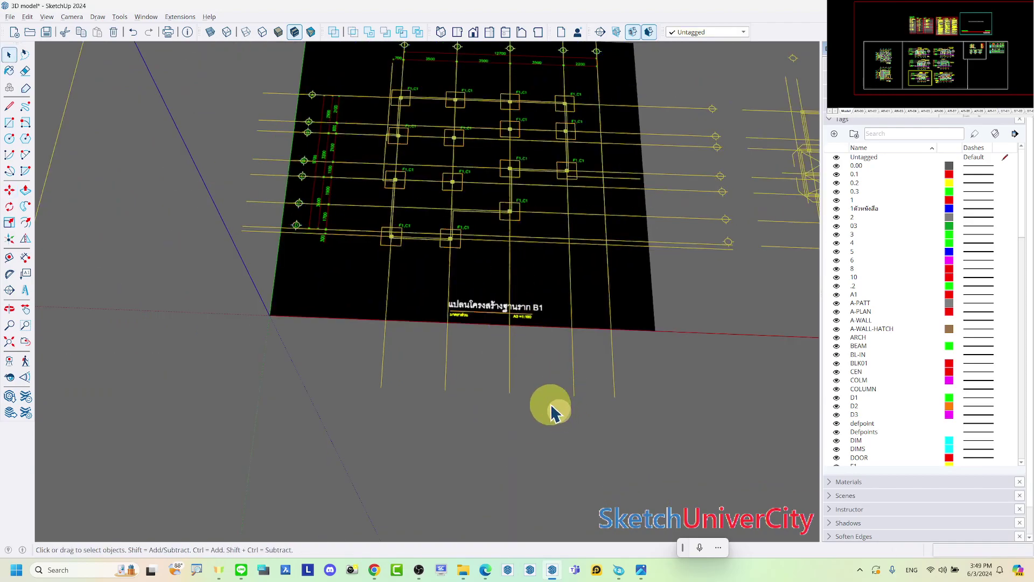
pyautogui.scroll(2, 600, 116)
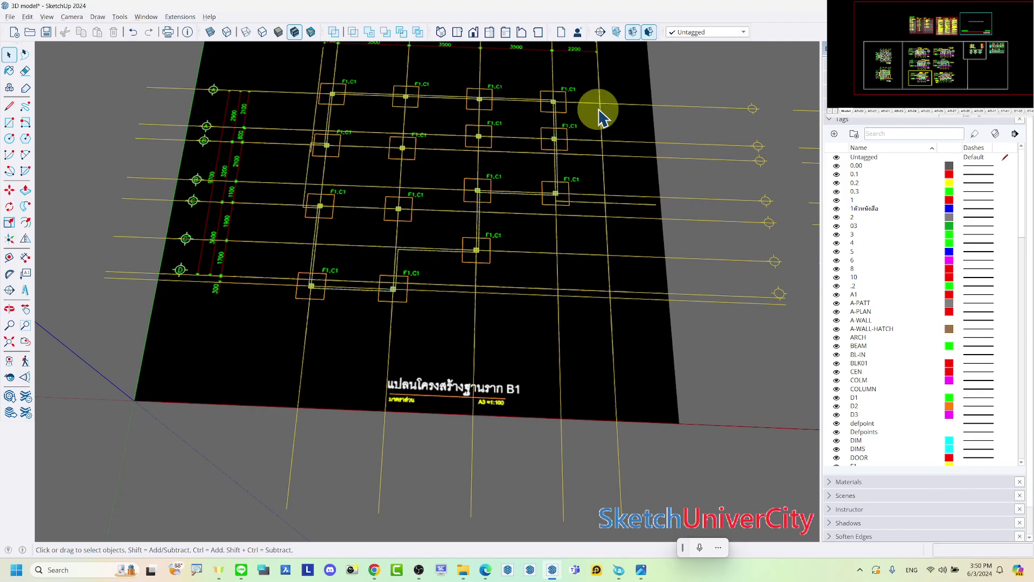
pyautogui.scroll(-3, 538, 188)
pyautogui.scroll(-3, 468, 264)
pyautogui.scroll(-1, 434, 212)
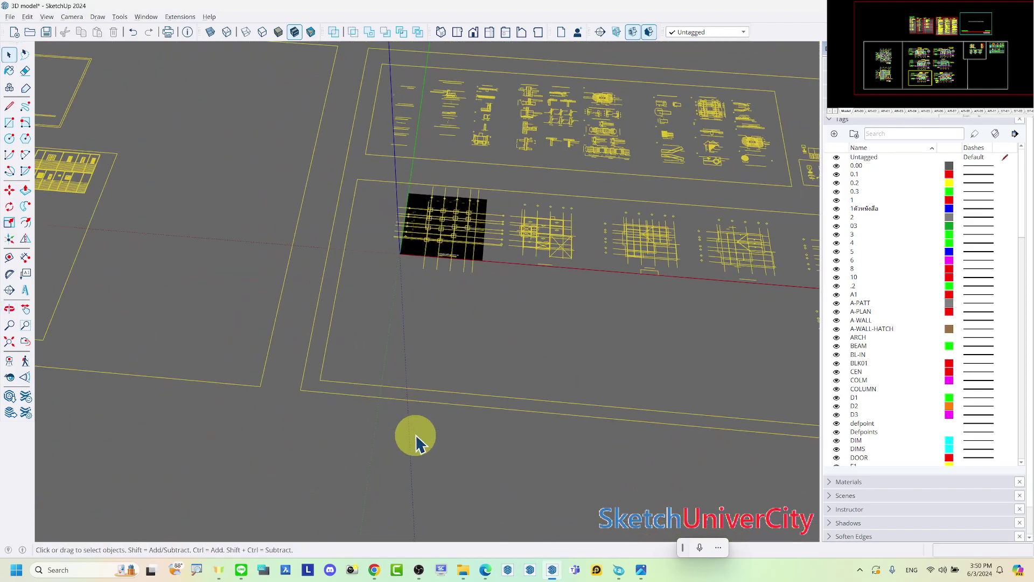
pyautogui.scroll(3, 474, 227)
pyautogui.scroll(2, 475, 229)
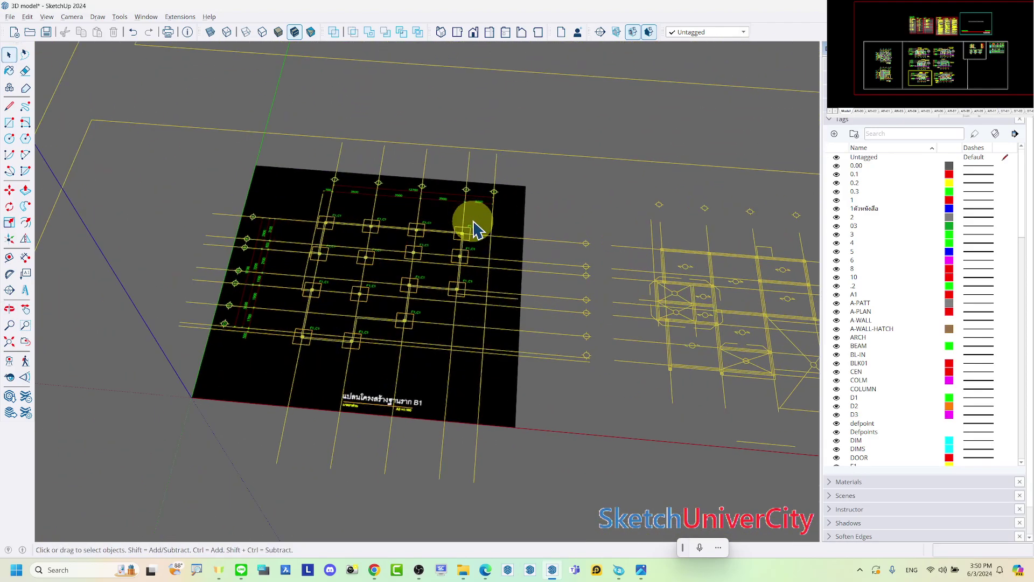
pyautogui.moveTo(474, 229)
pyautogui.mouseDown(button='middle')
pyautogui.moveTo(431, 231)
pyautogui.moveTo(469, 231)
pyautogui.mouseUp(button='middle')
pyautogui.scroll(-2, 501, 218)
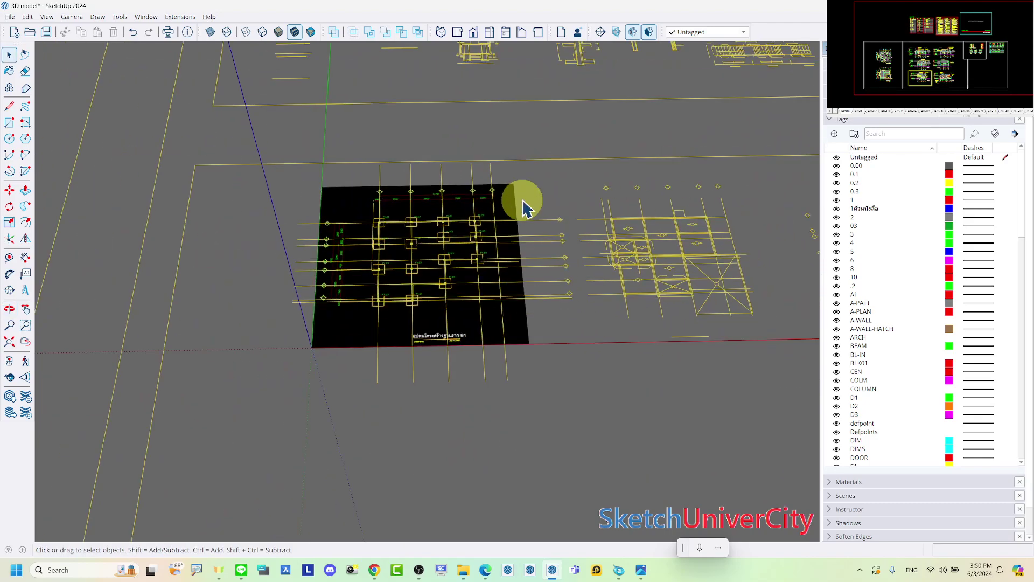
pyautogui.scroll(-2, 527, 196)
pyautogui.scroll(-1, 536, 169)
pyautogui.scroll(-1, 533, 167)
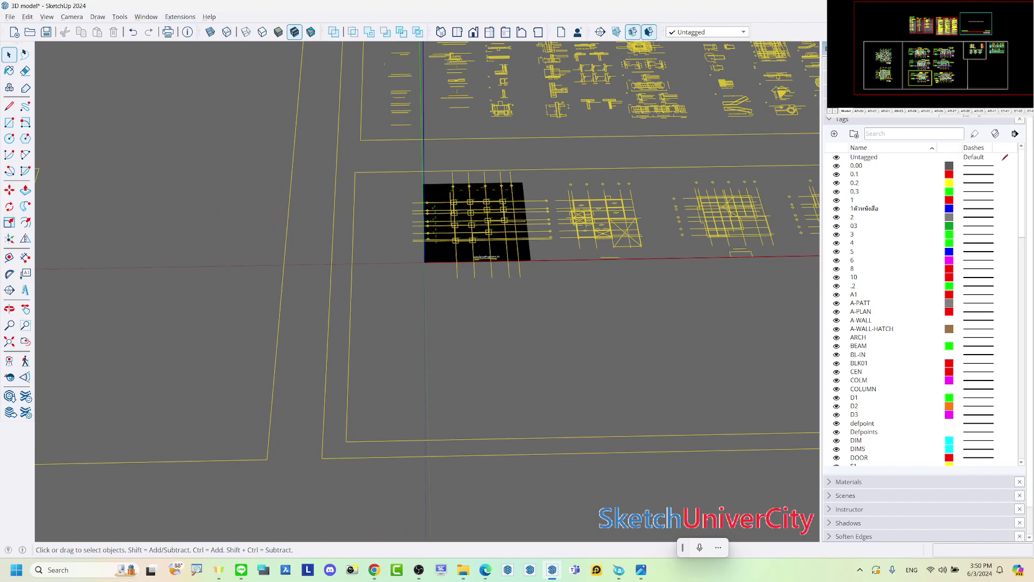
# Orbit and zoom to survey the row of imported sheets and detail sheets above.
pyautogui.moveTo(189, 473)
pyautogui.mouseDown(button='middle')
pyautogui.moveTo(296, 261)
pyautogui.moveTo(307, 376)
pyautogui.mouseUp(button='middle')
pyautogui.scroll(1, 383, 241)
pyautogui.scroll(2, 385, 233)
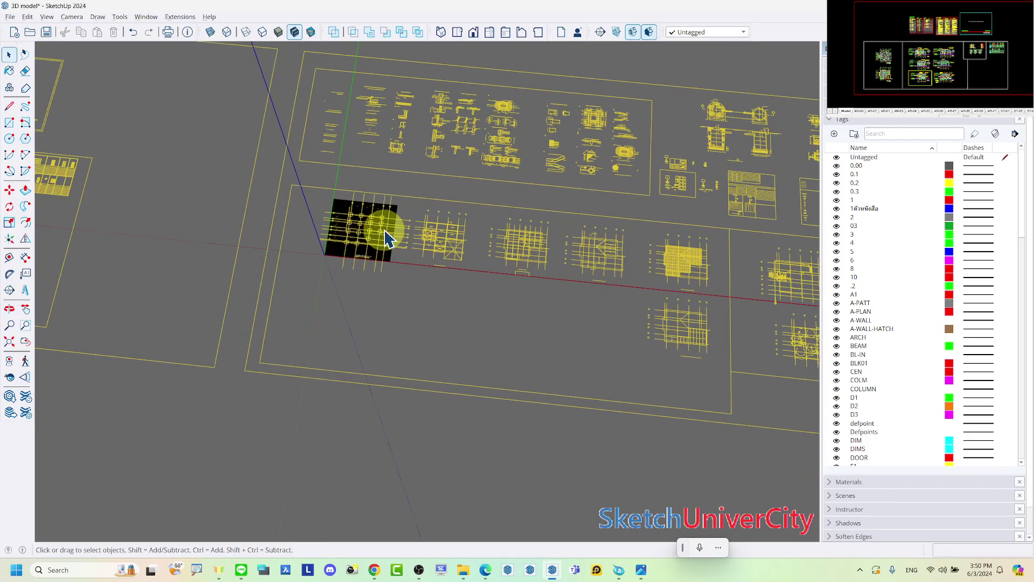
pyautogui.scroll(2, 386, 233)
pyautogui.scroll(2, 385, 237)
pyautogui.scroll(-1, 409, 215)
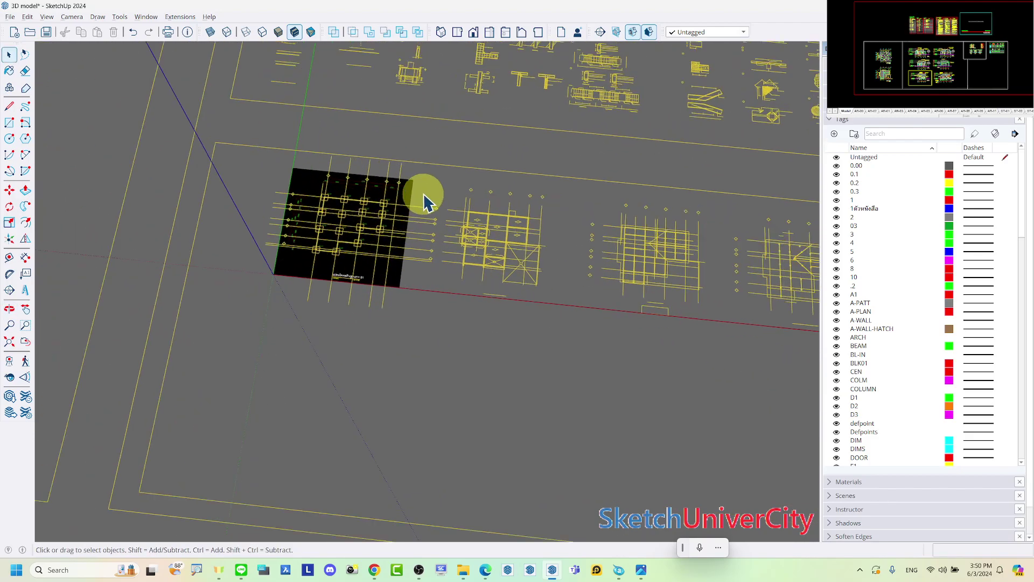
pyautogui.scroll(-4, 377, 247)
# Apply the second In Model style, a white background with black lines, then zoom in on the plans.
pyautogui.click(835, 119)
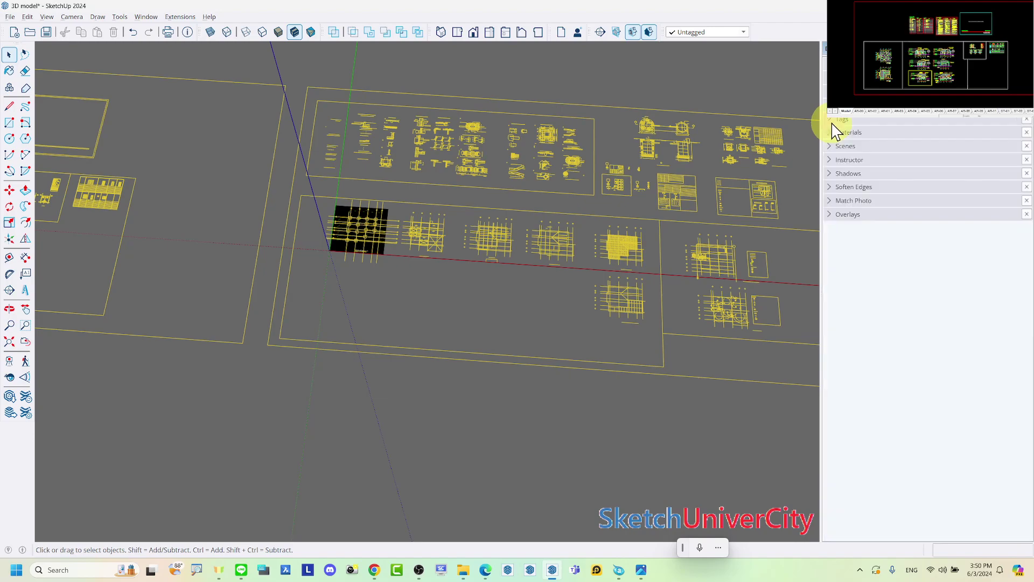
pyautogui.click(835, 122)
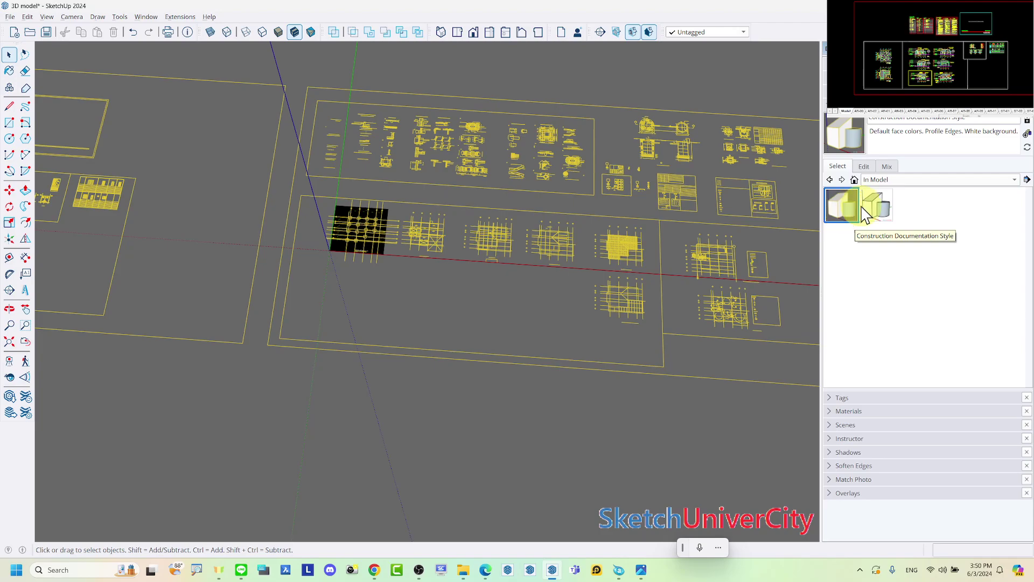
pyautogui.click(879, 216)
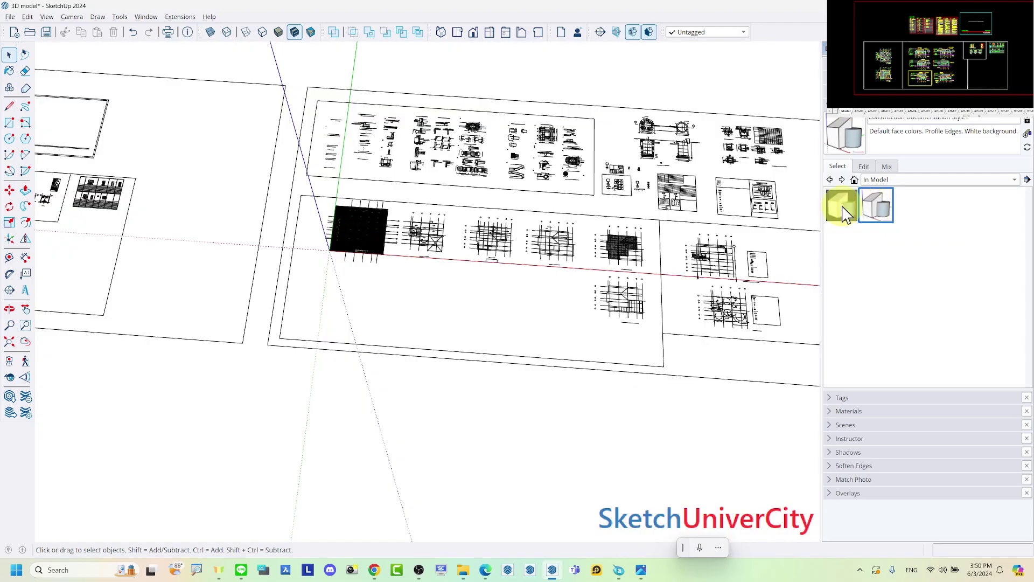
pyautogui.scroll(2, 380, 168)
pyautogui.scroll(5, 280, 272)
pyautogui.scroll(3, 298, 311)
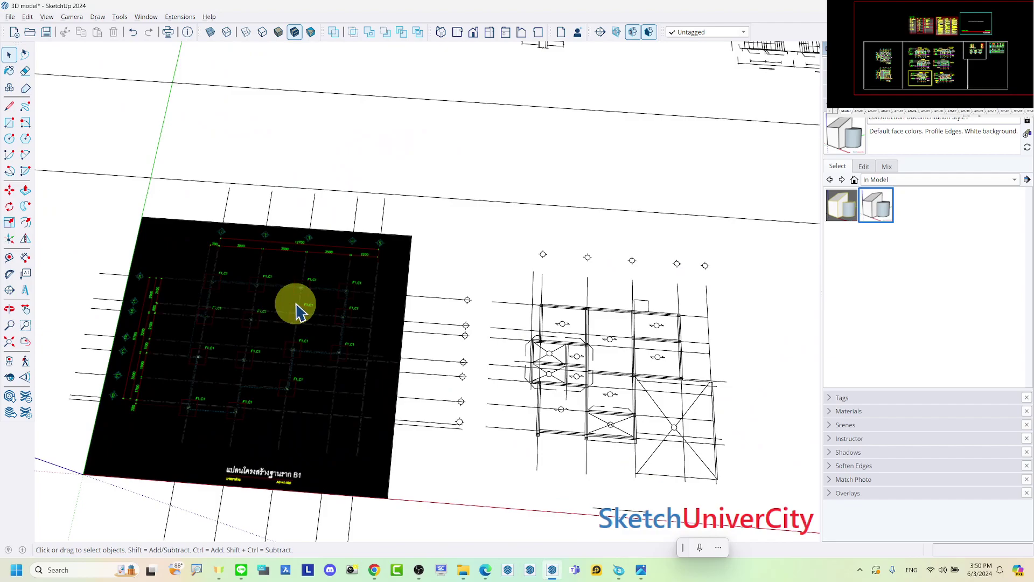
# Swap Styles for the Tags list, widen the side tray, and scroll through the imported CAD tags.
pyautogui.click(835, 117)
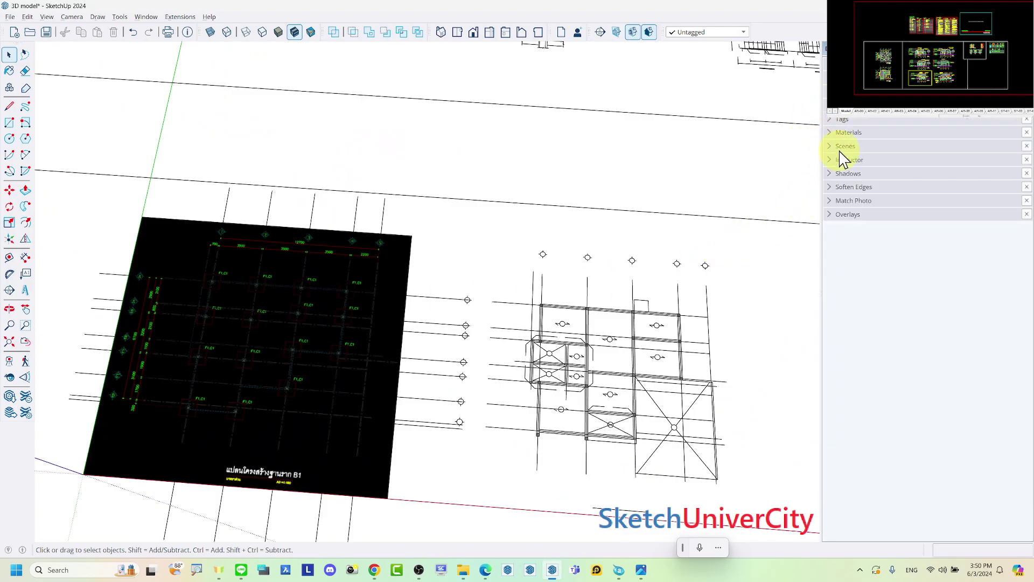
pyautogui.click(835, 123)
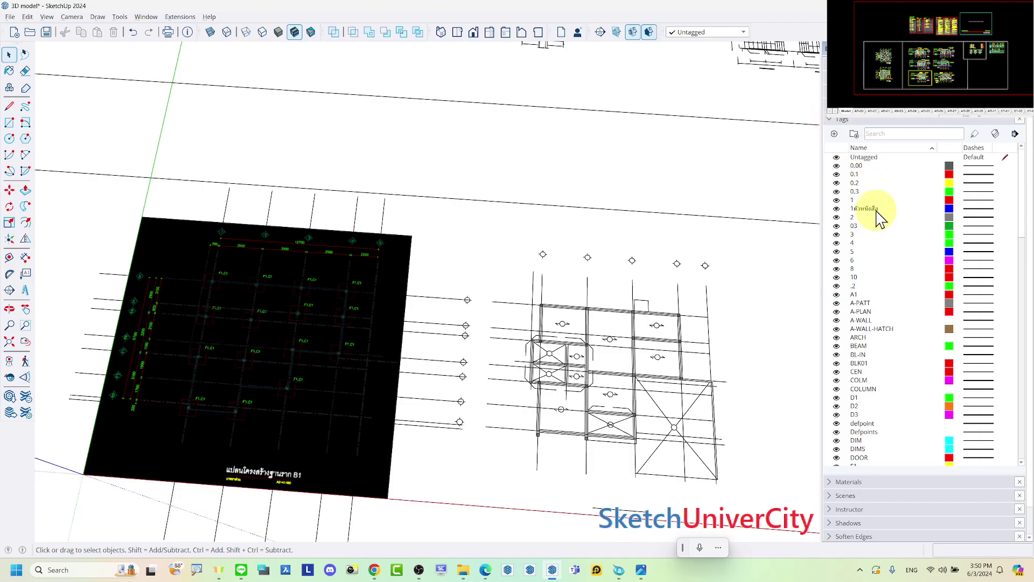
pyautogui.scroll(-3, 877, 219)
pyautogui.scroll(-2, 877, 219)
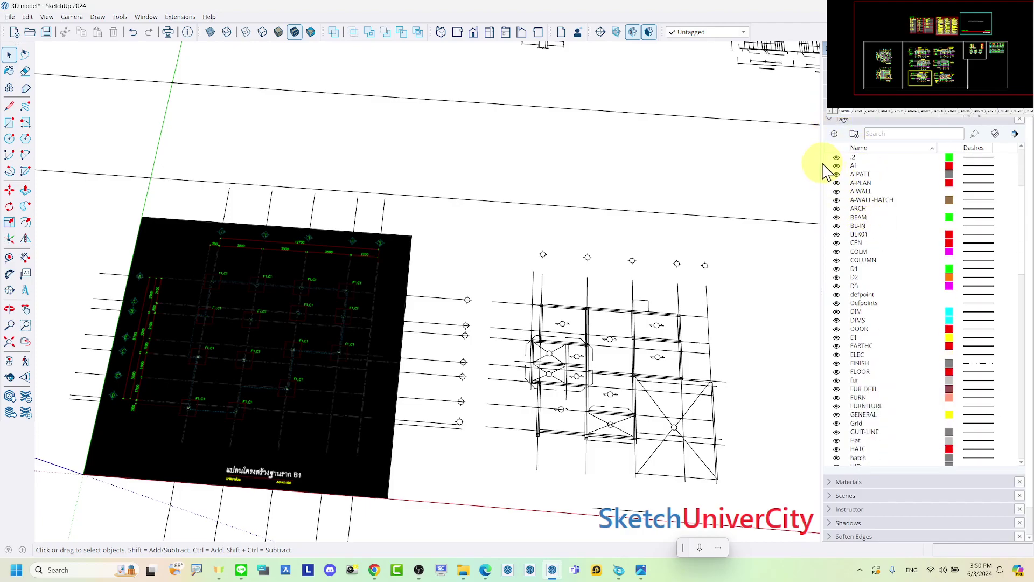
pyautogui.moveTo(824, 158); pyautogui.dragTo(706, 175)
pyautogui.scroll(-2, 781, 243)
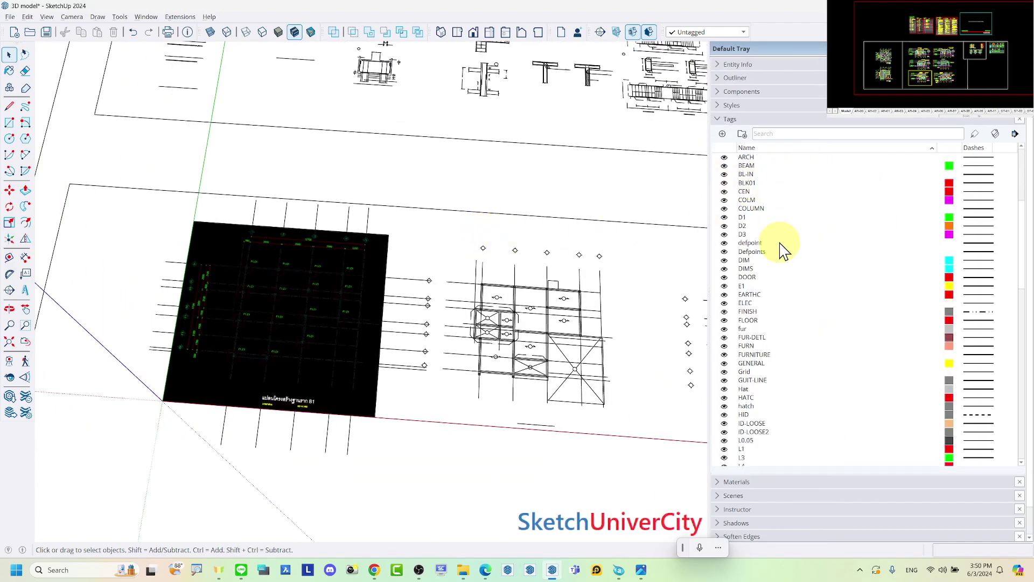
pyautogui.scroll(-5, 782, 250)
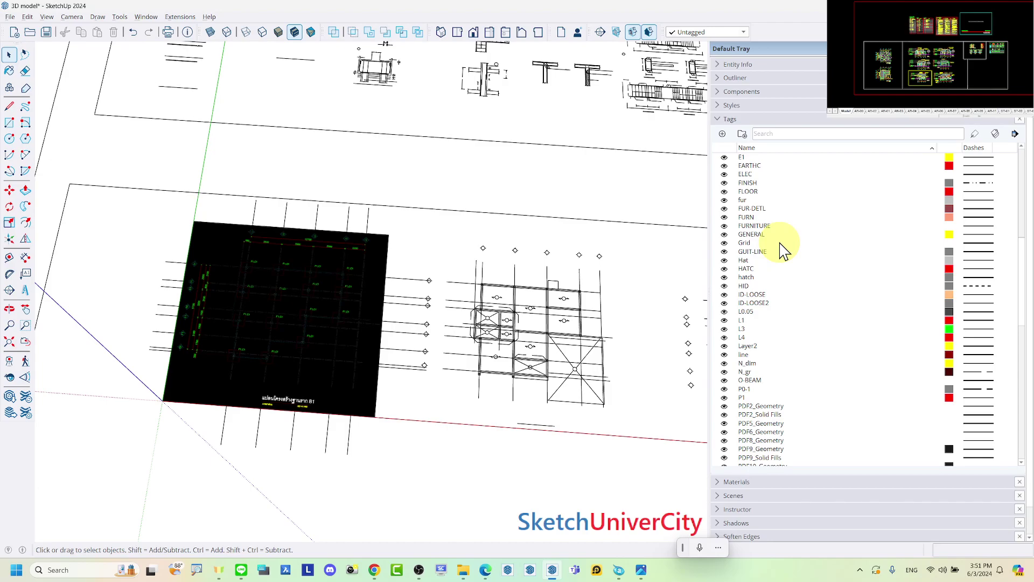
# Scroll the tag list down to the REF-2D tags and select REF-2D-GRID LINE, then the other REF-2D tag.
pyautogui.scroll(-3, 530, 261)
pyautogui.moveTo(519, 261)
pyautogui.mouseDown(button='middle')
pyautogui.moveTo(422, 224)
pyautogui.moveTo(328, 264)
pyautogui.mouseUp(button='middle')
pyautogui.scroll(2, 331, 237)
pyautogui.scroll(2, 332, 237)
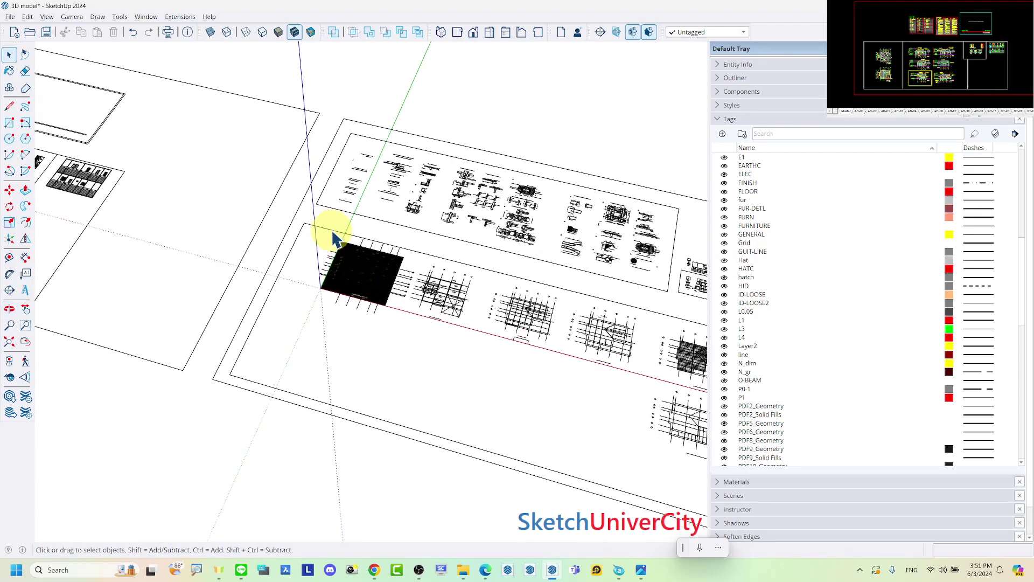
pyautogui.scroll(2, 332, 237)
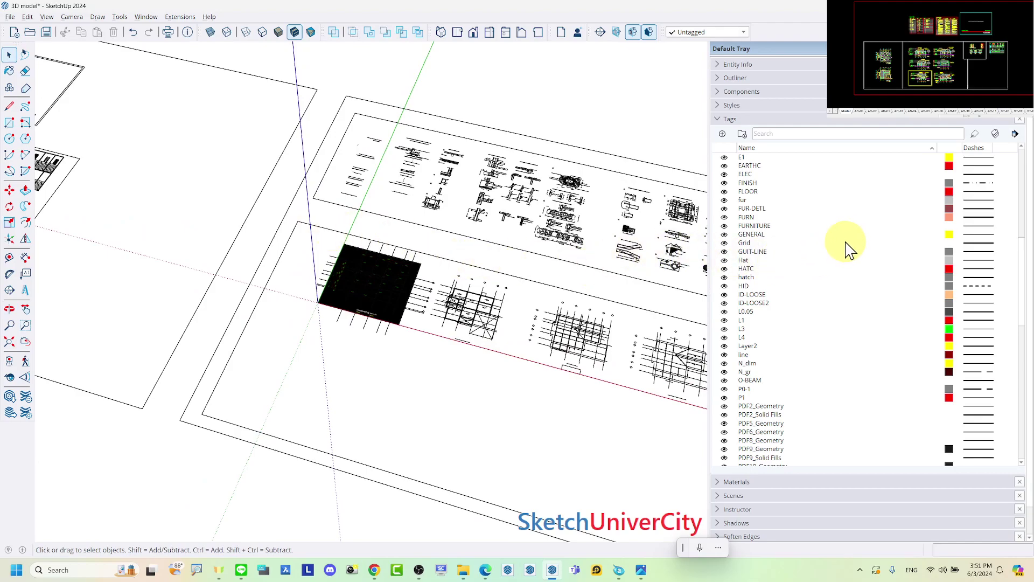
pyautogui.scroll(-2, 845, 245)
pyautogui.scroll(-3, 847, 245)
pyautogui.scroll(-1, 846, 245)
pyautogui.scroll(-3, 846, 245)
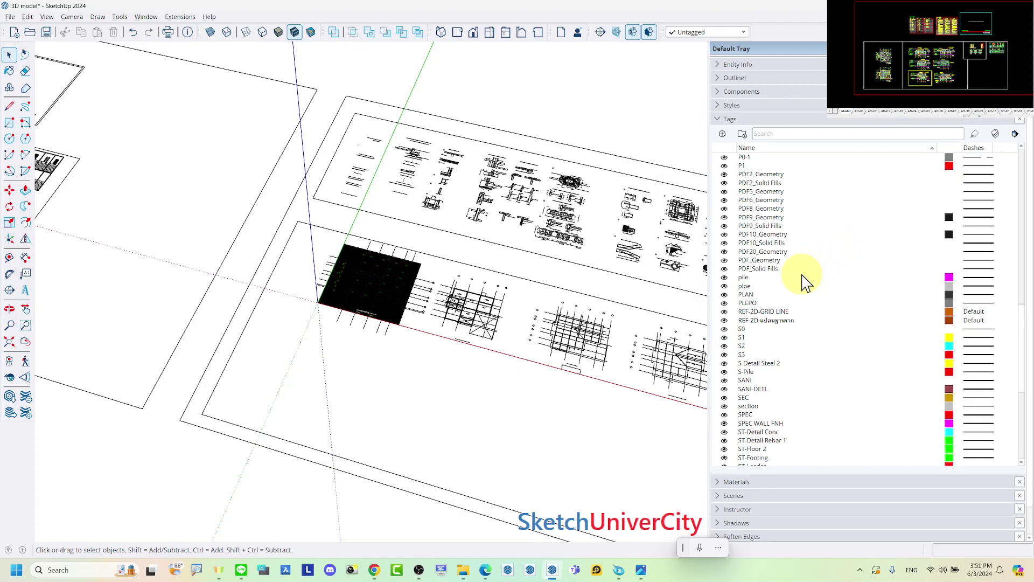
pyautogui.click(769, 313)
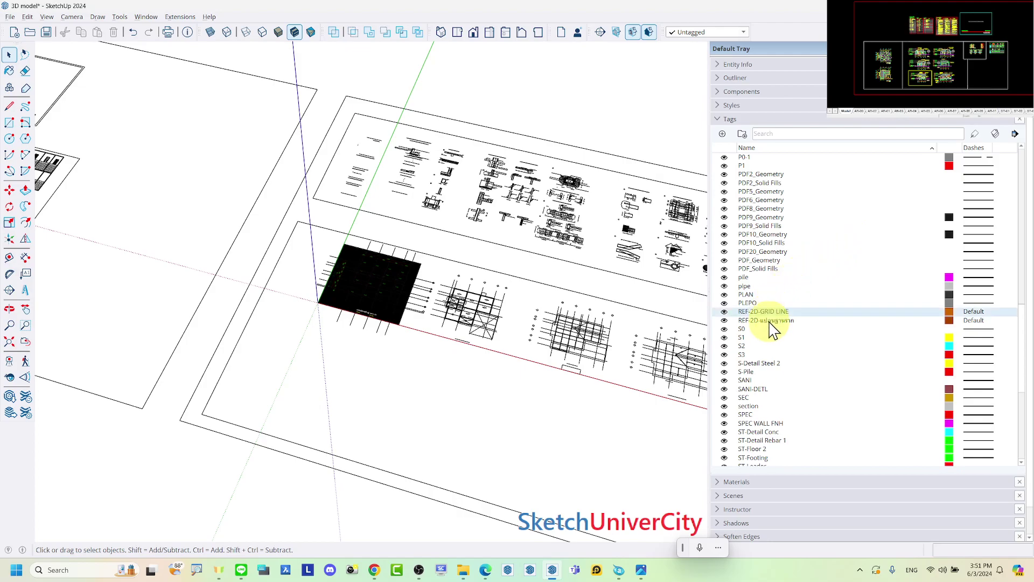
pyautogui.click(775, 321)
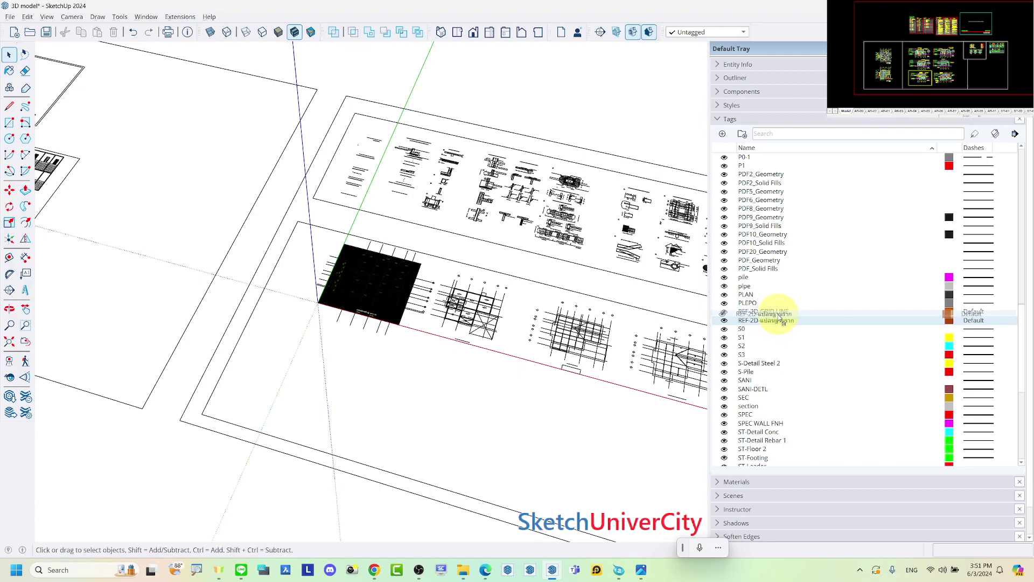
# Select both REF-2D tags and move them into a new tag folder named SKP.
pyautogui.click(780, 311)
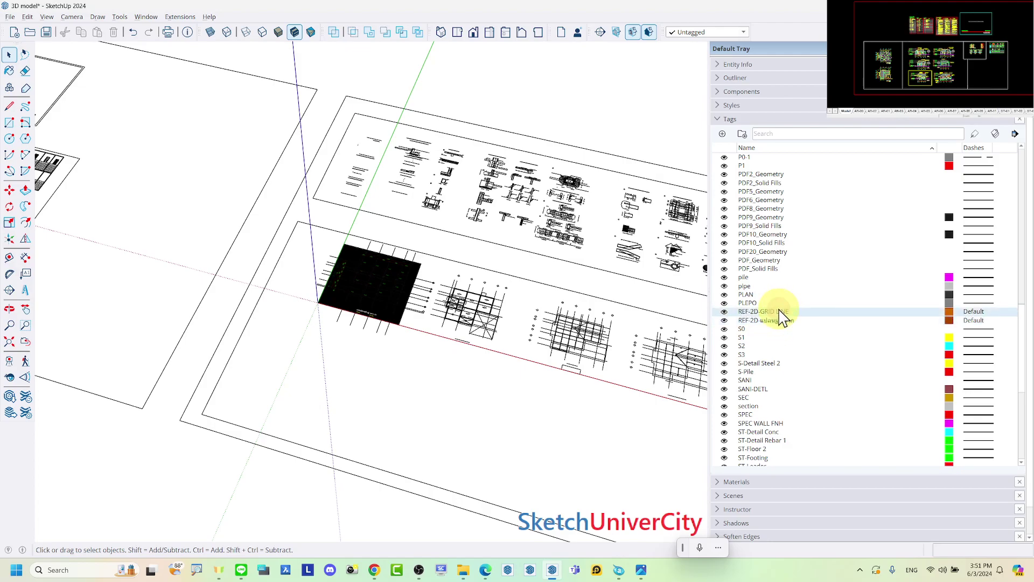
pyautogui.keyDown('shift'); pyautogui.click(778, 322); pyautogui.keyUp('shift')
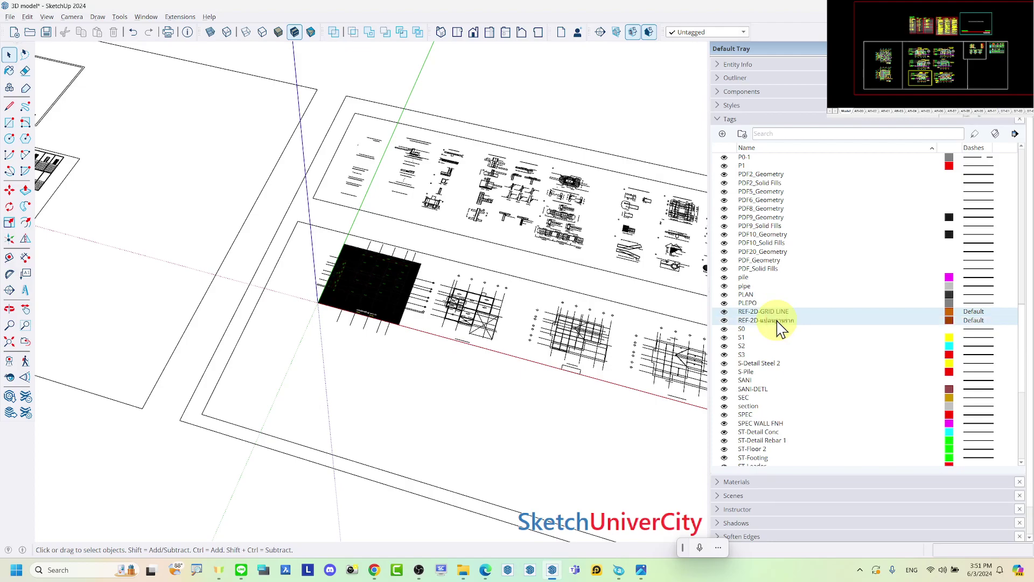
pyautogui.click(743, 135)
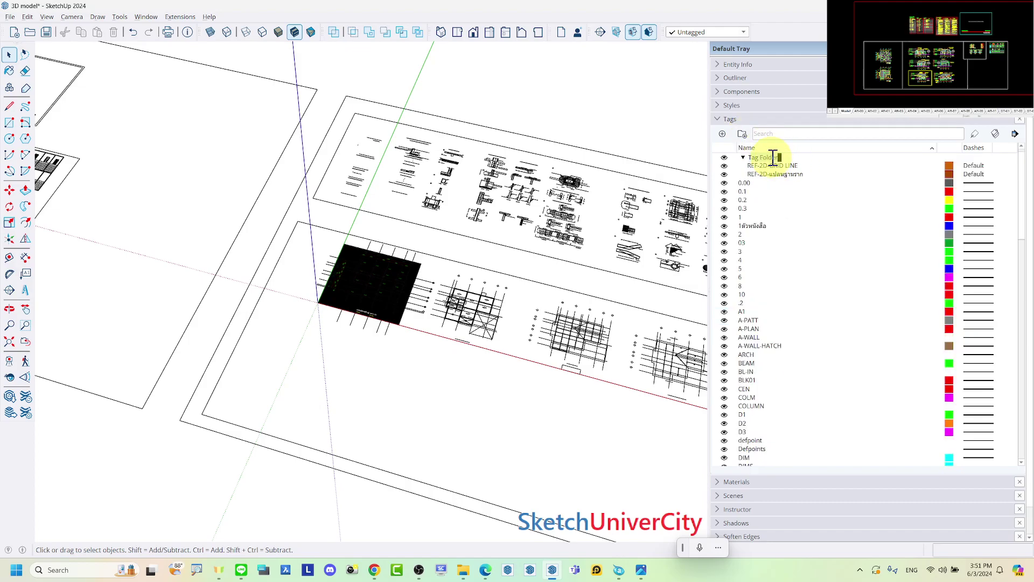
pyautogui.write('SK')
pyautogui.write('P')
pyautogui.press('Return')
# Collapse the SKP folder, toggle its visibility off and on, and select the 0.00 tag.
pyautogui.click(743, 157)
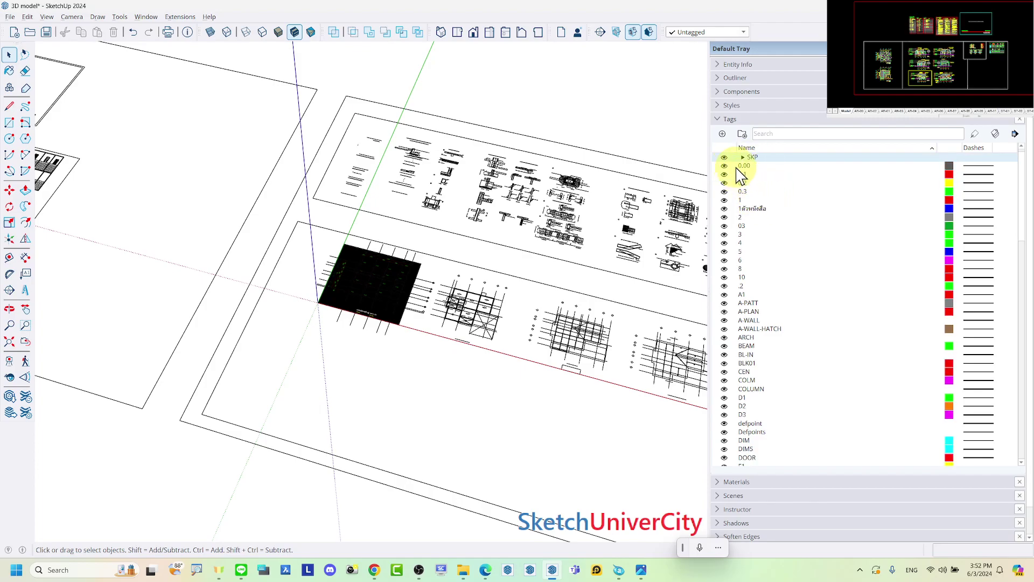
pyautogui.click(724, 158)
pyautogui.click(724, 158)
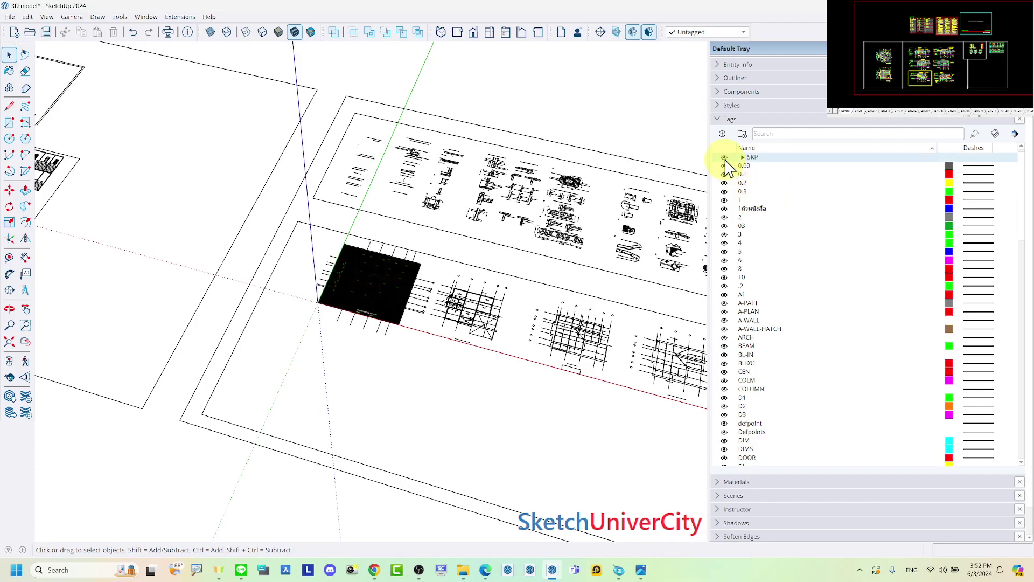
pyautogui.click(725, 159)
pyautogui.click(749, 167)
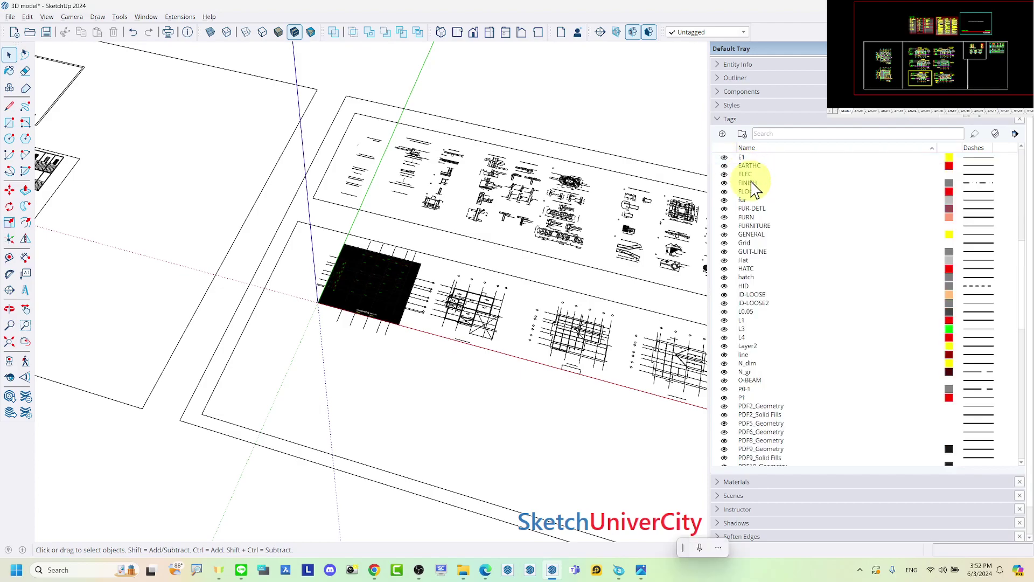
# Extend the tag selection from 0.00 through the last tag in the list.
pyautogui.scroll(-10, 750, 183)
pyautogui.scroll(-5, 751, 196)
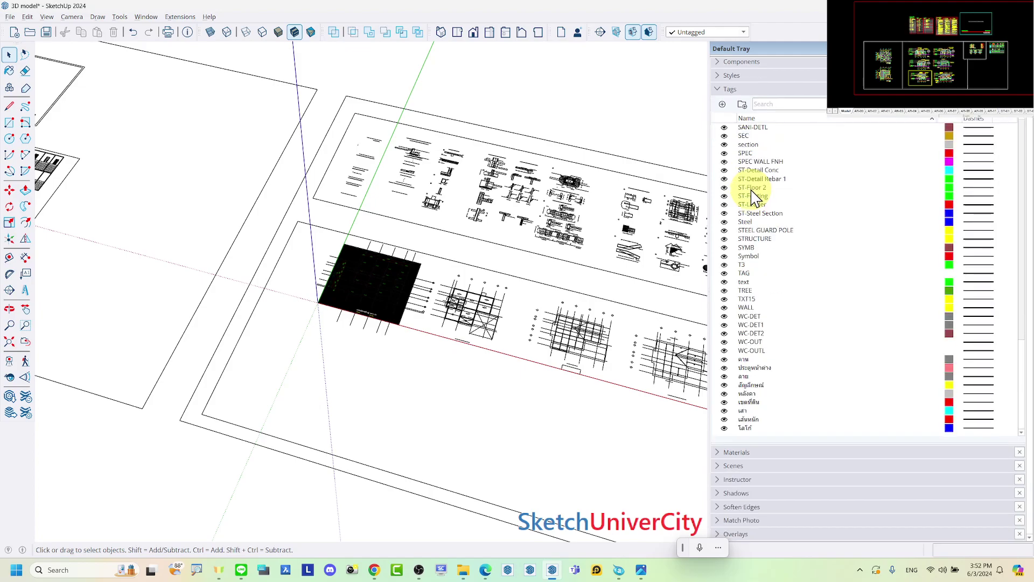
pyautogui.keyDown('shift'); pyautogui.click(745, 427); pyautogui.keyUp('shift')
pyautogui.scroll(5, 762, 347)
pyautogui.scroll(3, 764, 361)
pyautogui.scroll(5, 760, 353)
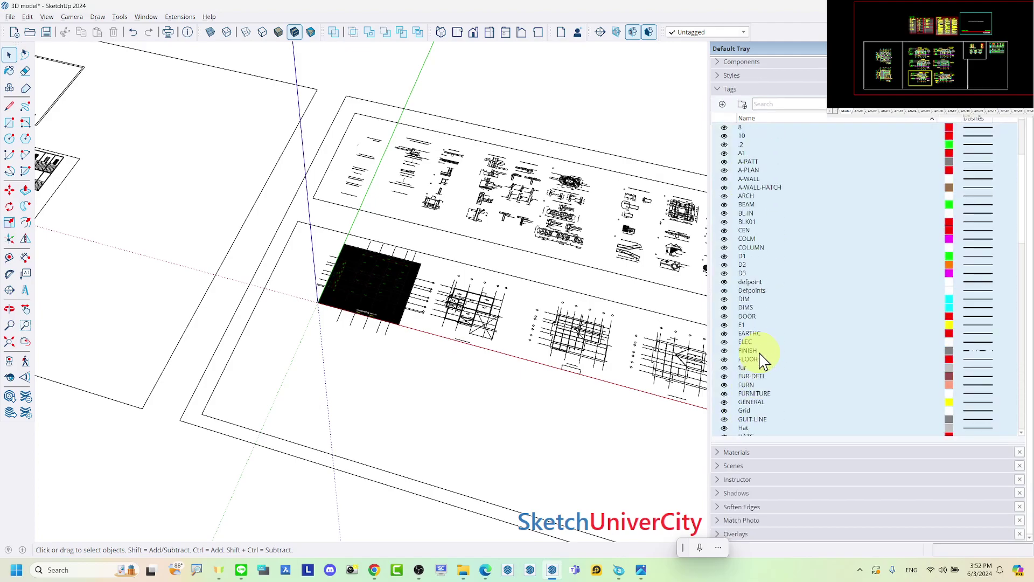
pyautogui.scroll(5, 761, 357)
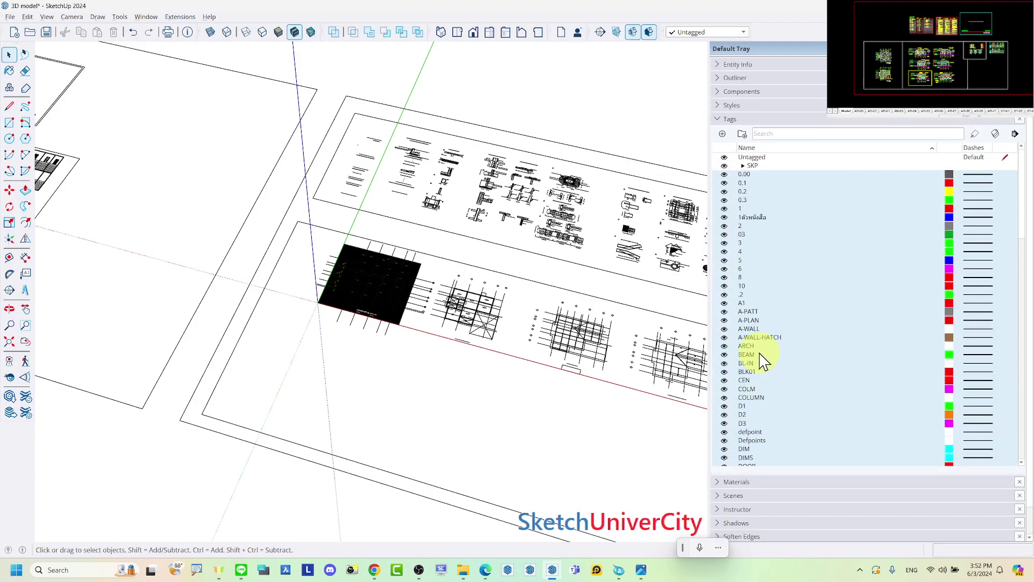
# Move the selected tags into a new DWG tag folder, collapse it, and clear the selection.
pyautogui.click(742, 134)
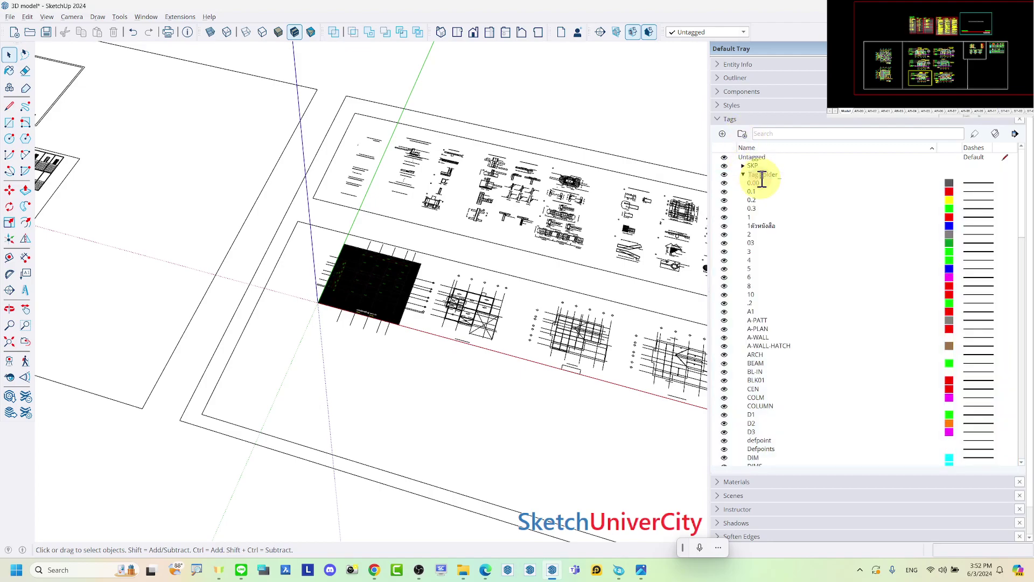
pyautogui.write('DW')
pyautogui.write('G')
pyautogui.press('Return')
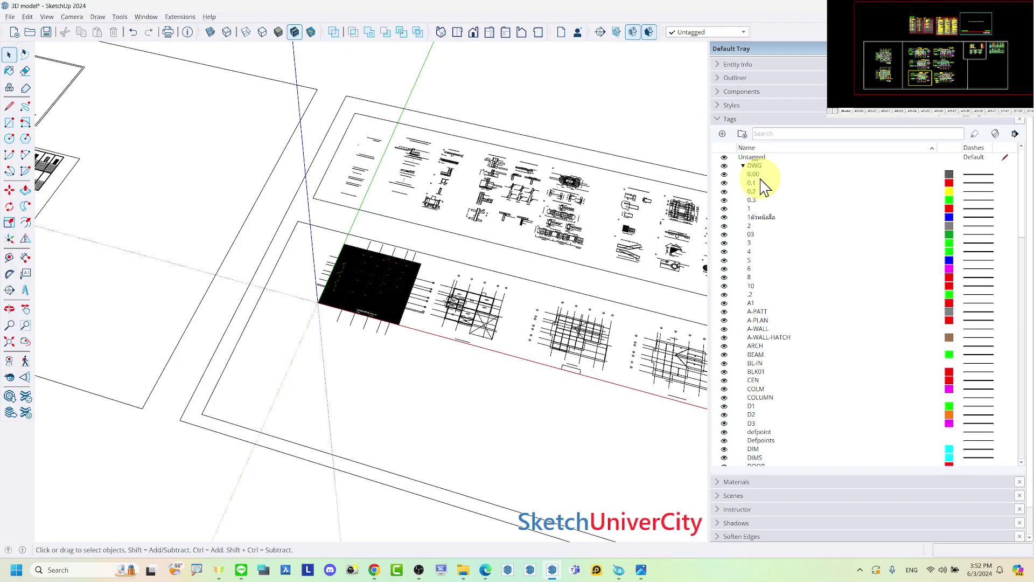
pyautogui.click(742, 166)
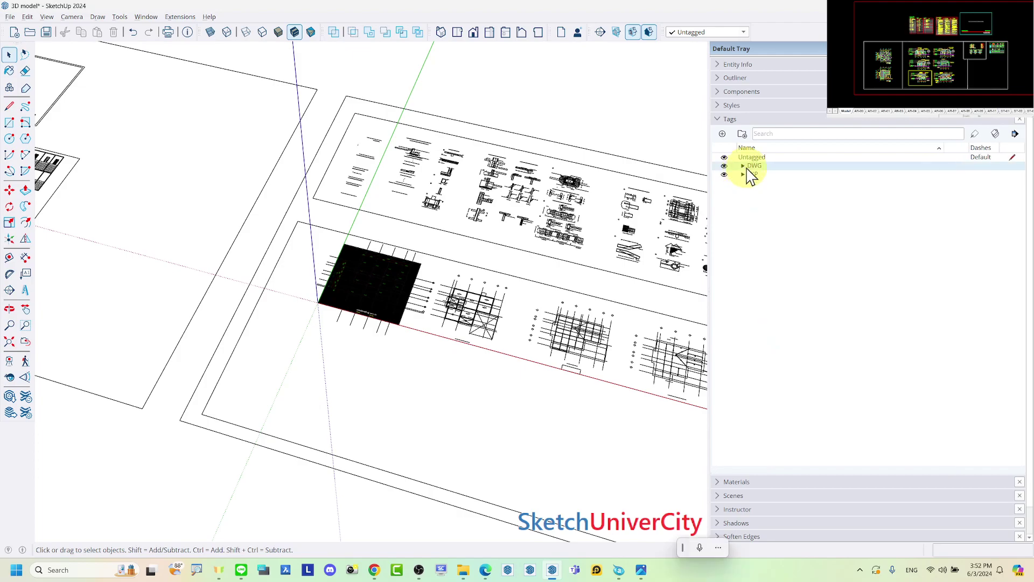
pyautogui.click(764, 251)
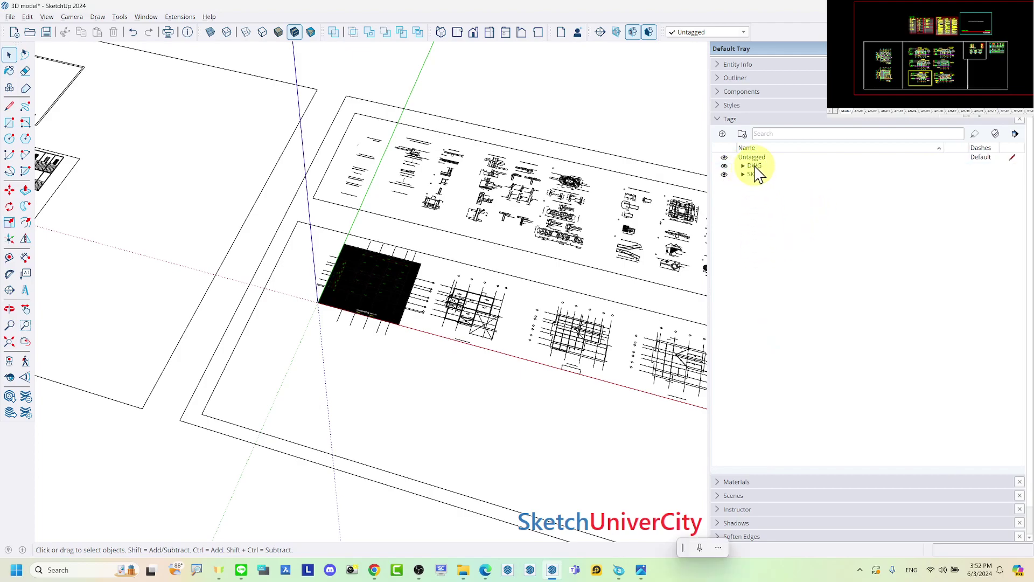
pyautogui.moveTo(673, 221)
pyautogui.mouseDown(button='middle')
pyautogui.moveTo(593, 253)
pyautogui.moveTo(405, 270)
pyautogui.moveTo(665, 203)
pyautogui.moveTo(300, 246)
pyautogui.moveTo(315, 253)
pyautogui.mouseUp(button='middle')
# Hide the DWG folder's drawings, briefly select the model group, and expand the DWG folder.
pyautogui.click(724, 166)
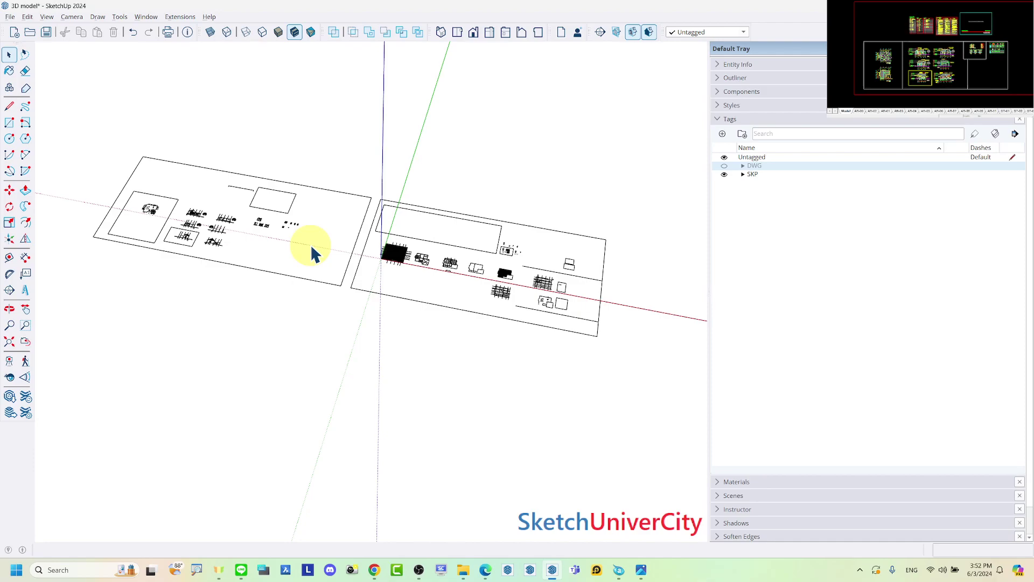
pyautogui.click(364, 229)
pyautogui.click(409, 334)
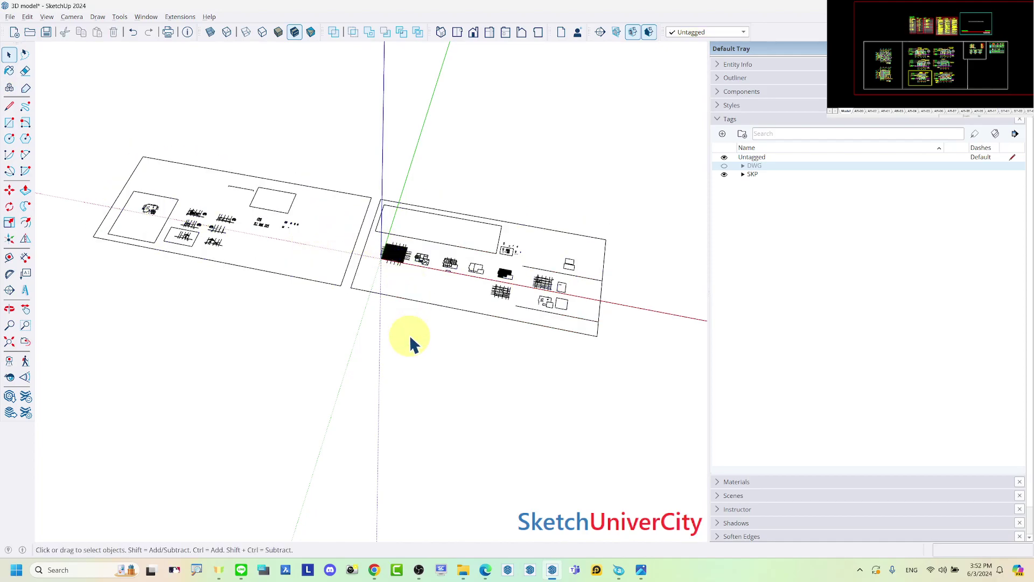
pyautogui.click(743, 166)
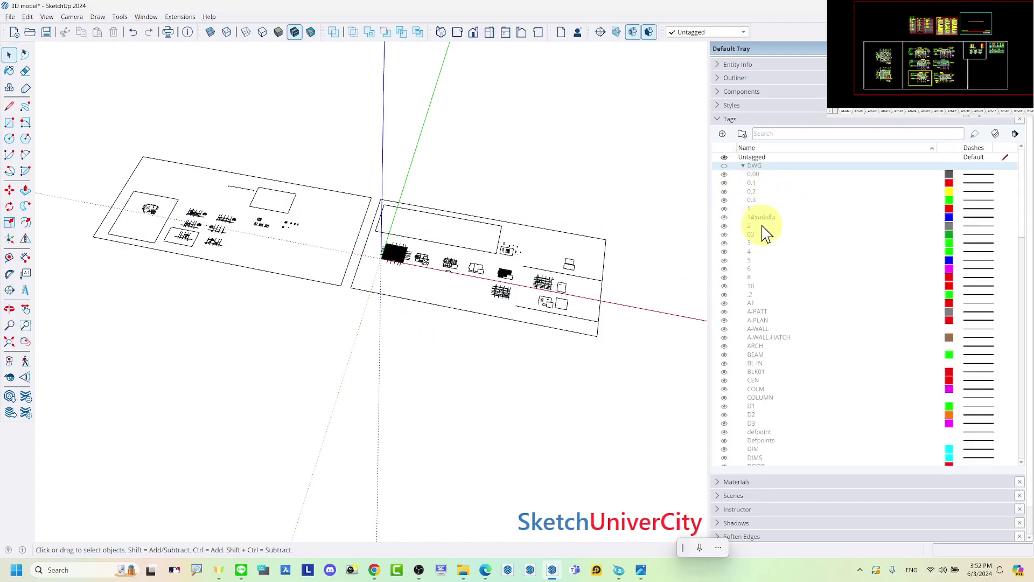
# Add a new tag and name it Tag0.
pyautogui.click(723, 135)
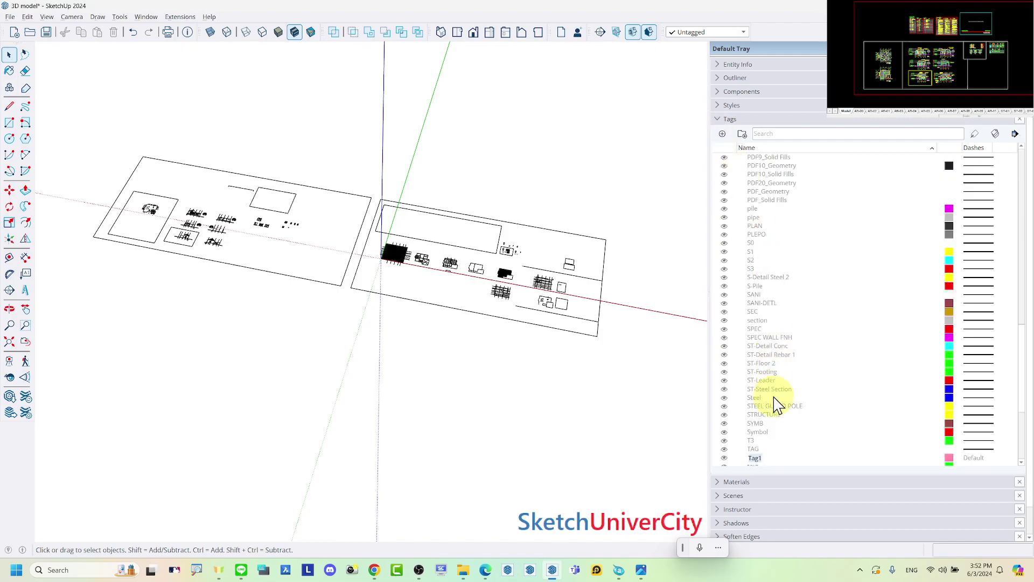
pyautogui.scroll(3, 759, 220)
pyautogui.scroll(7, 754, 232)
pyautogui.scroll(3, 754, 231)
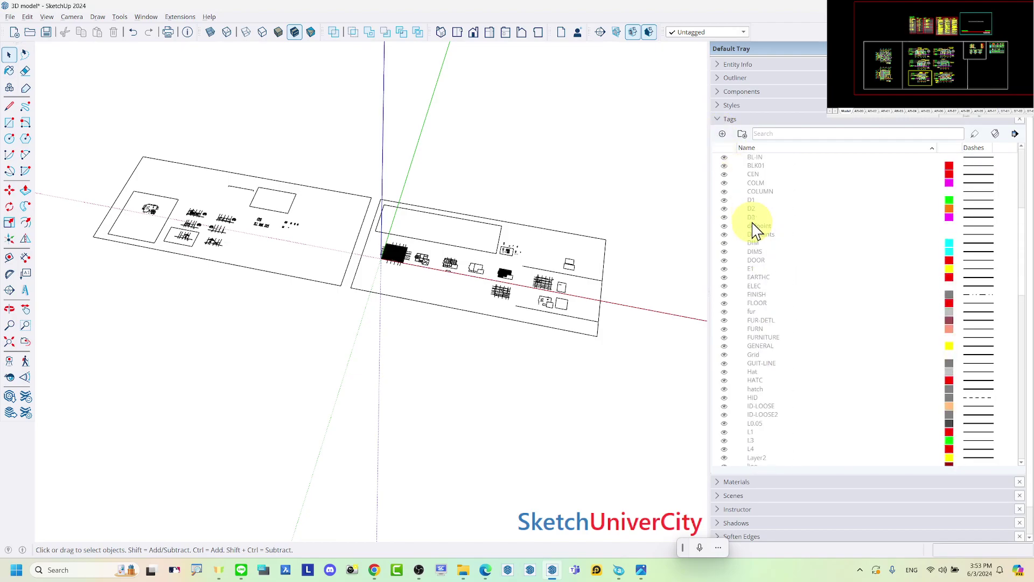
pyautogui.scroll(3, 754, 234)
pyautogui.scroll(-5, 753, 233)
pyautogui.scroll(-5, 754, 226)
pyautogui.scroll(-5, 757, 229)
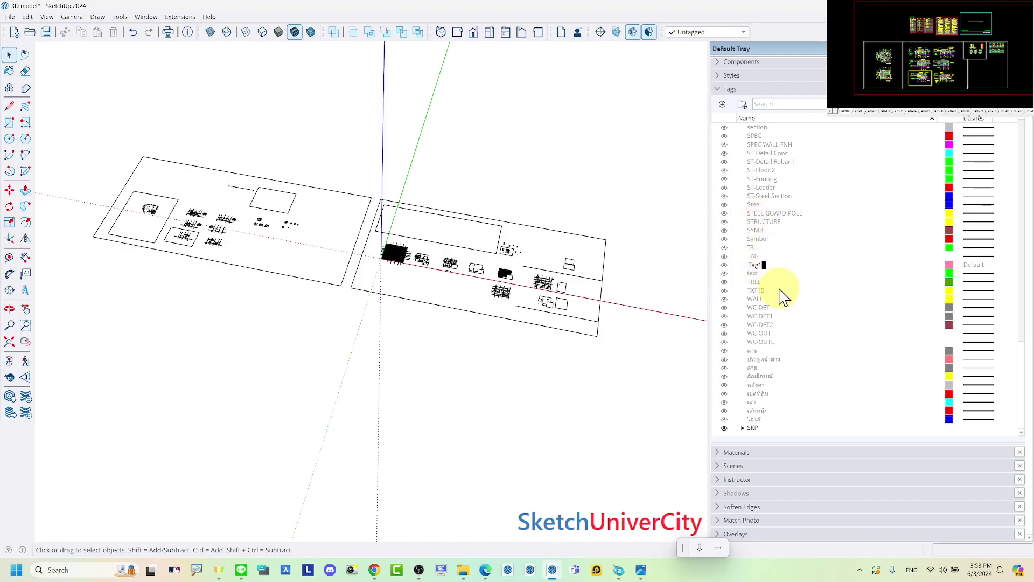
pyautogui.write('0')
pyautogui.press('BackSpace')
pyautogui.press('BackSpace')
pyautogui.write('0')
pyautogui.click(785, 315)
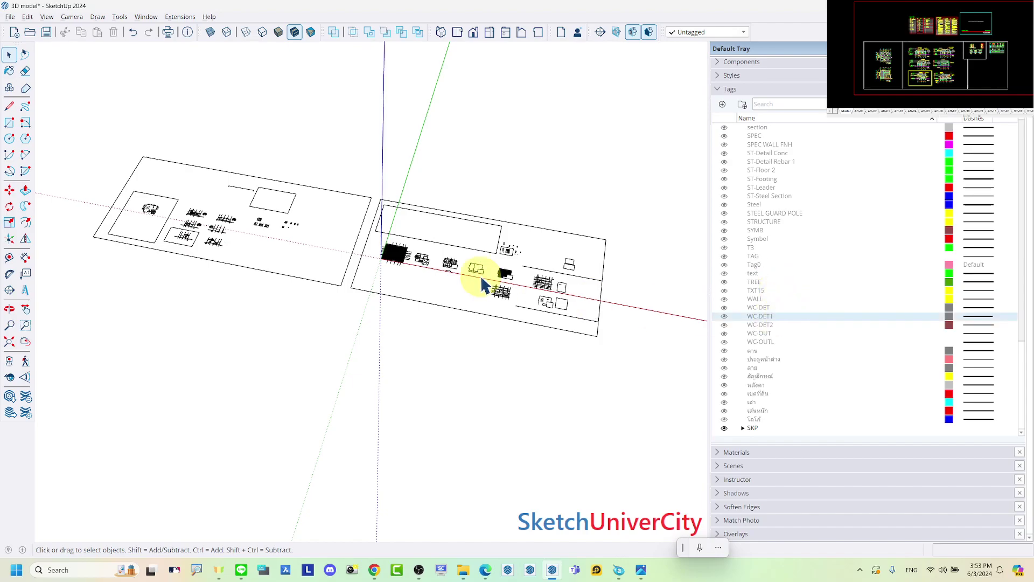
# Select the imported drawing sheets group and collapse the Tags panel.
pyautogui.scroll(-3, 471, 272)
pyautogui.click(335, 221)
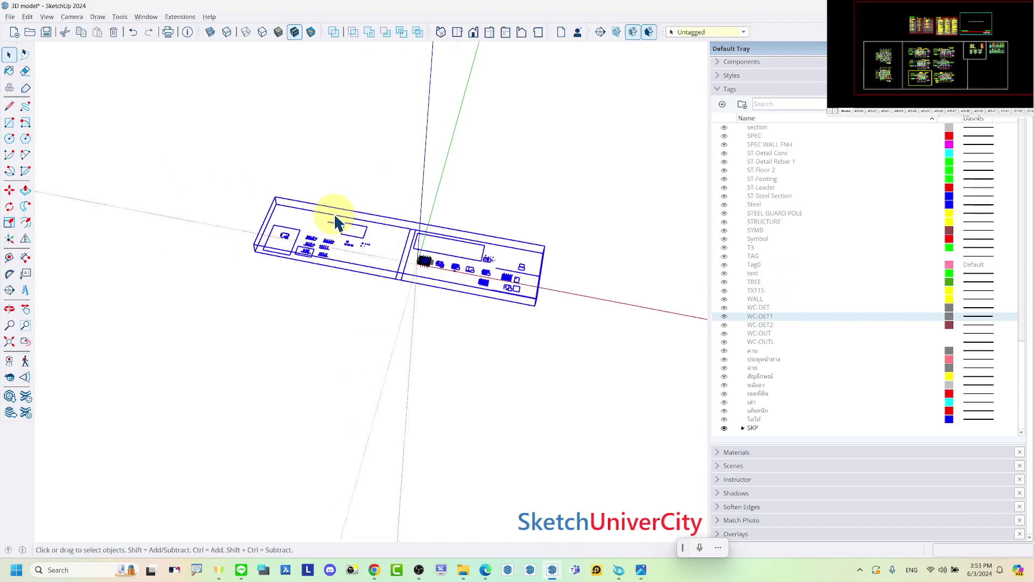
pyautogui.click(724, 90)
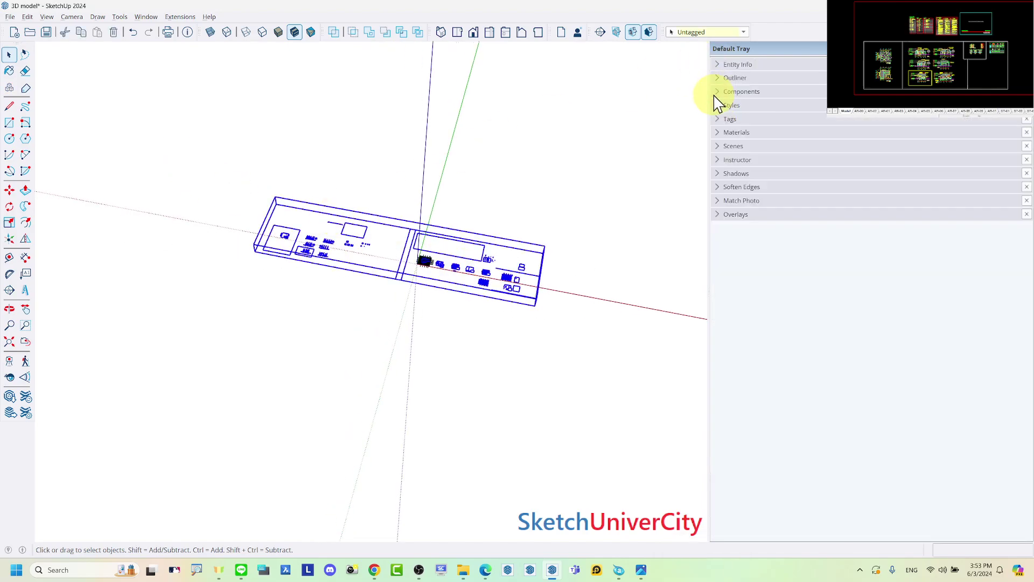
# Open Entity Info for the selected drawing component and check its Tag dropdown.
pyautogui.click(724, 67)
pyautogui.scroll(2, 362, 245)
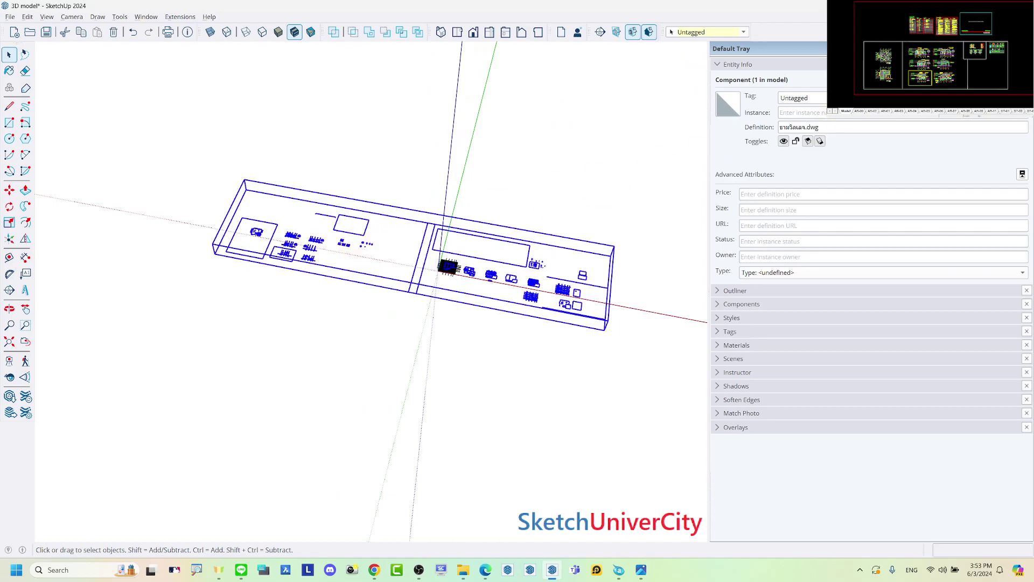
pyautogui.click(802, 97)
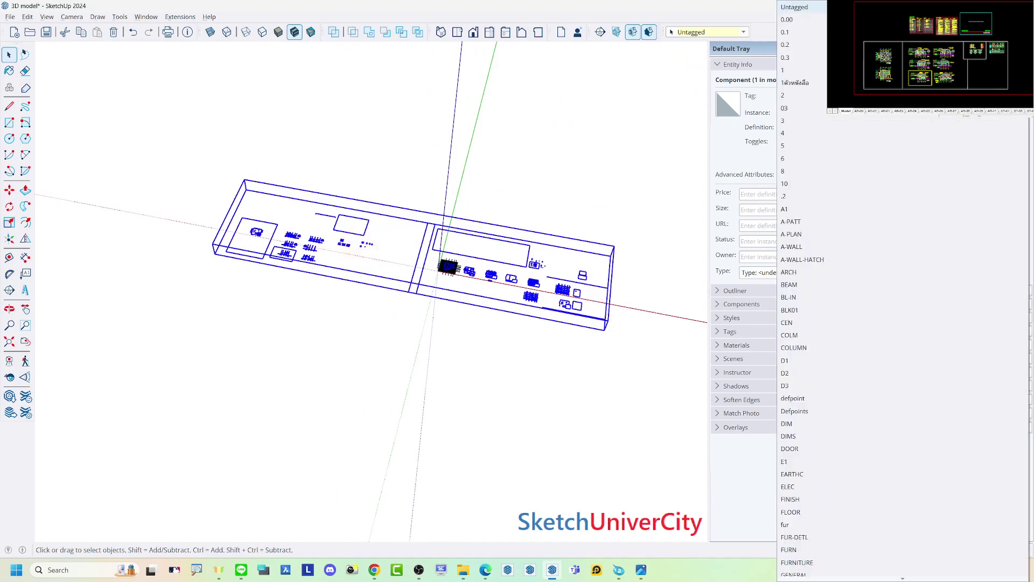
pyautogui.click(743, 121)
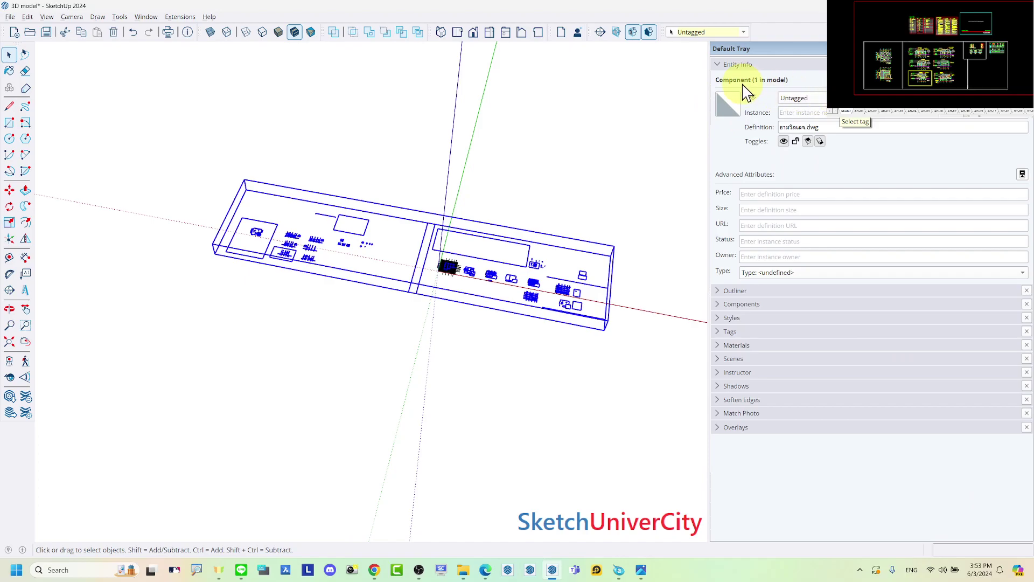
# Assign the drawing-sheets component to Tag0 from the Tag dropdown.
pyautogui.click(791, 98)
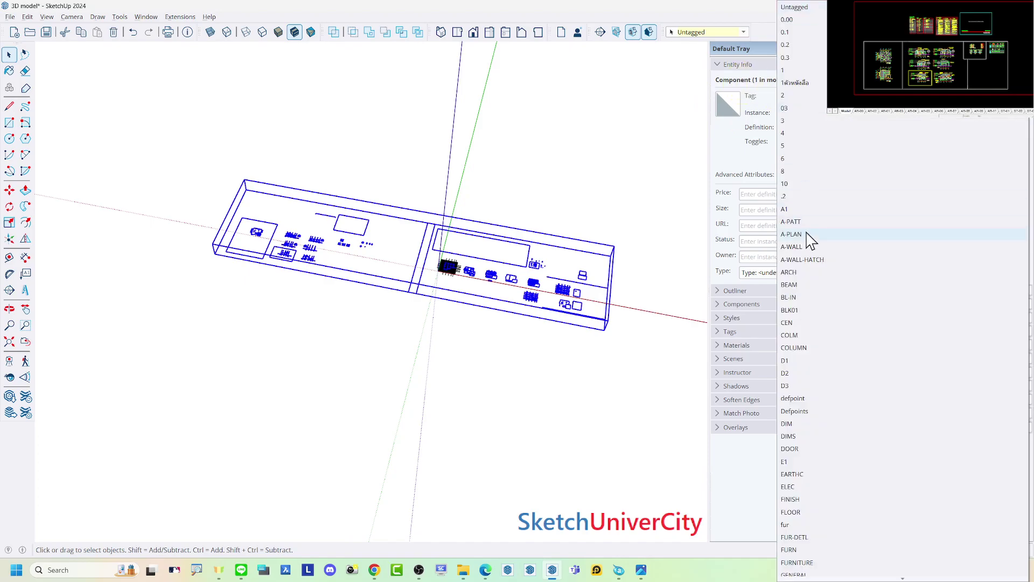
pyautogui.scroll(-5, 808, 237)
pyautogui.scroll(-5, 808, 237)
pyautogui.scroll(-4, 808, 237)
pyautogui.scroll(-3, 811, 241)
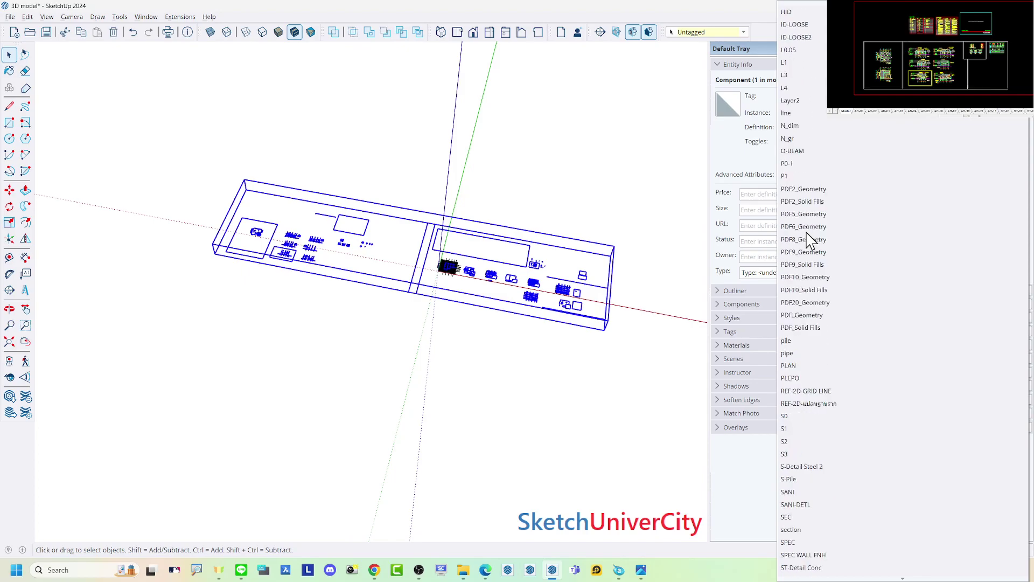
pyautogui.scroll(-4, 810, 241)
pyautogui.scroll(-3, 811, 241)
pyautogui.scroll(-3, 810, 241)
pyautogui.scroll(2, 811, 350)
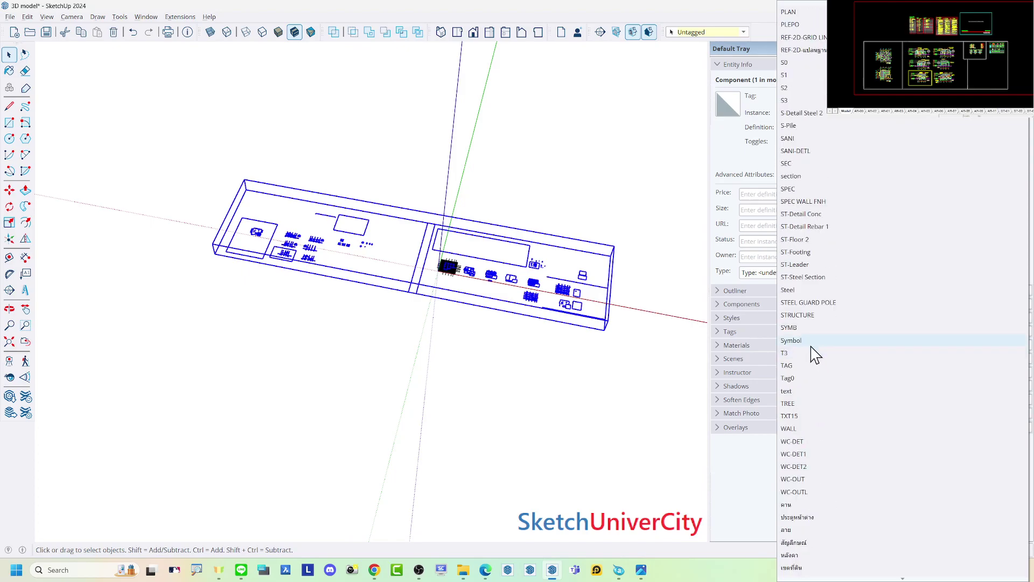
pyautogui.scroll(3, 811, 351)
pyautogui.scroll(1, 813, 352)
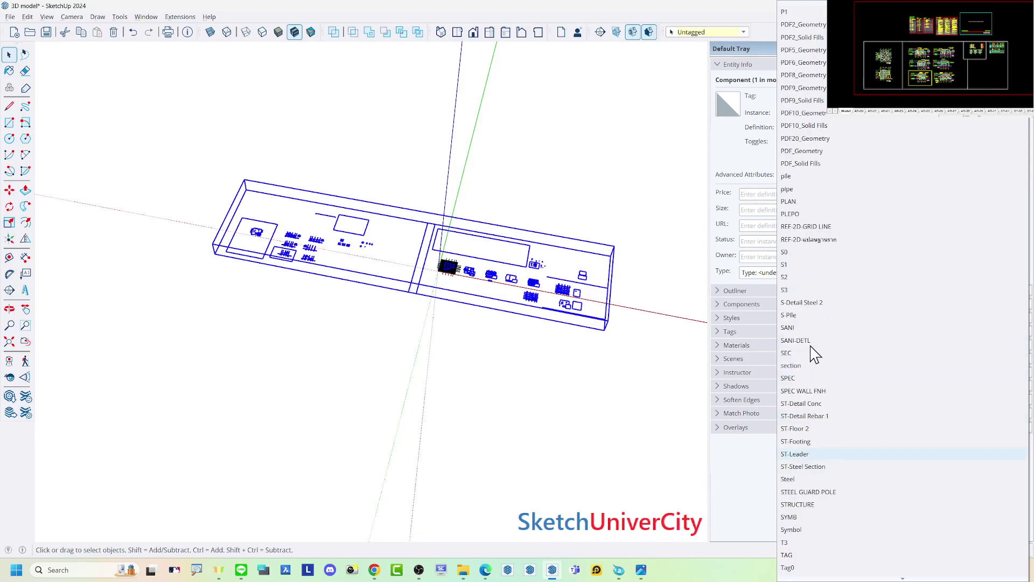
pyautogui.scroll(-3, 815, 356)
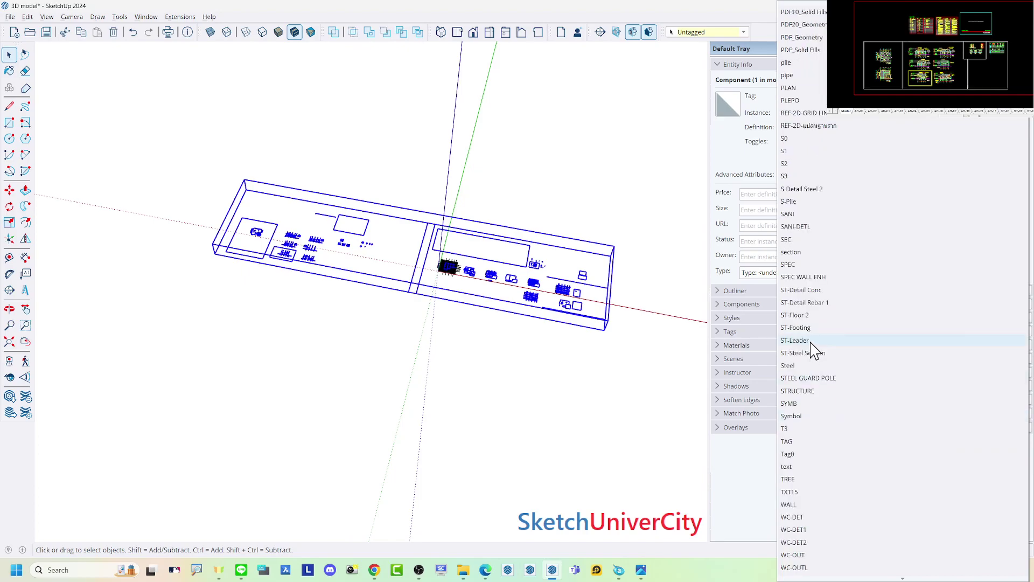
pyautogui.scroll(-2, 810, 344)
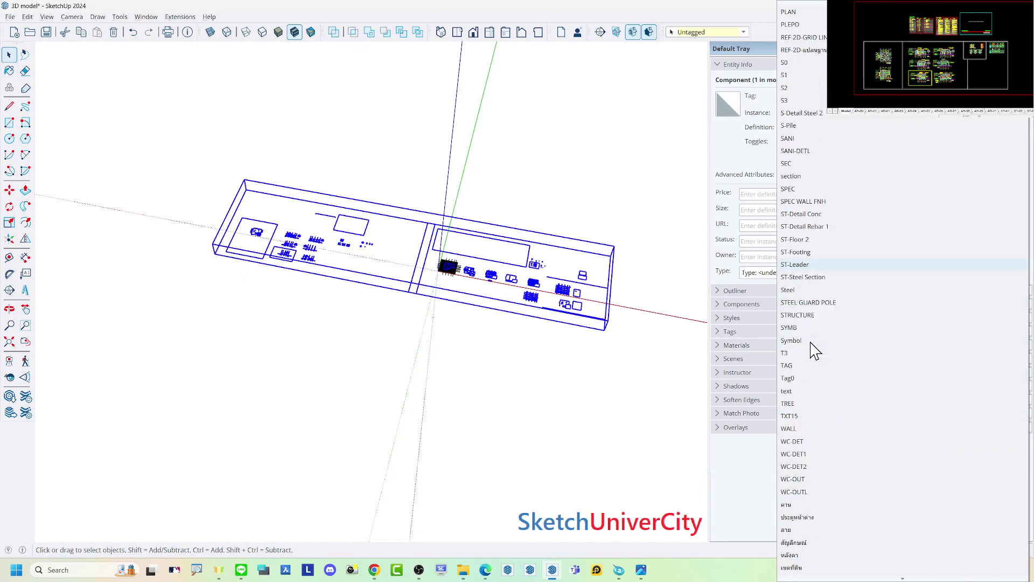
pyautogui.click(791, 378)
# Clear the selection, tilt the view, and swap Entity Info for the Tags list with DWG collapsed.
pyautogui.click(452, 259)
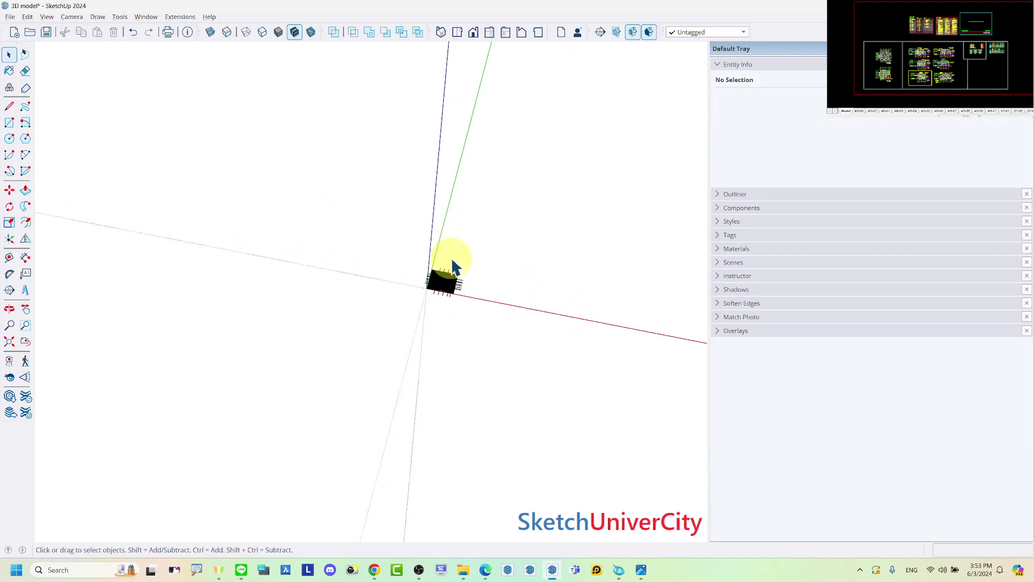
pyautogui.scroll(3, 453, 260)
pyautogui.scroll(4, 443, 306)
pyautogui.moveTo(460, 267); pyautogui.dragTo(461, 212, button='middle')
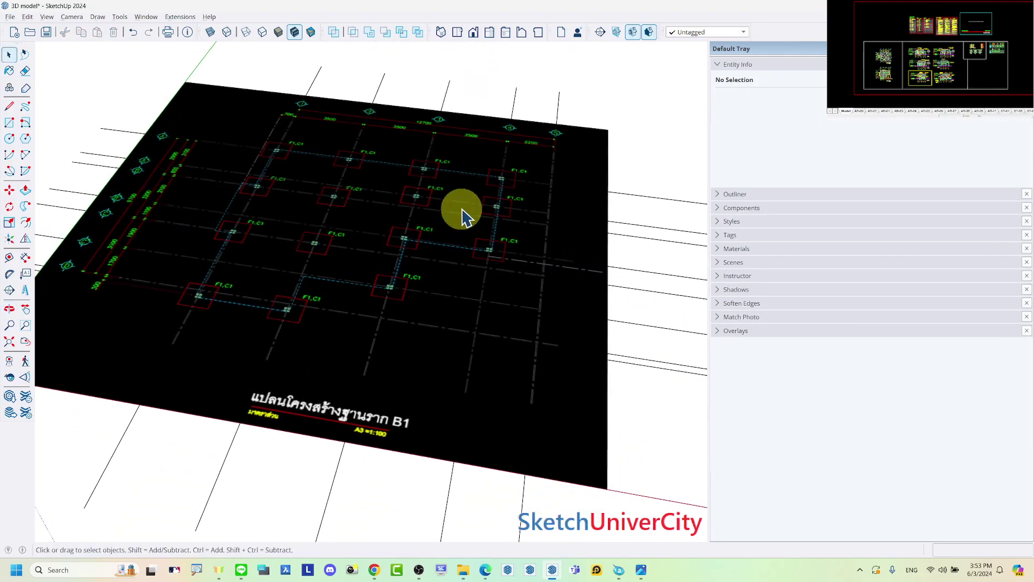
pyautogui.click(728, 65)
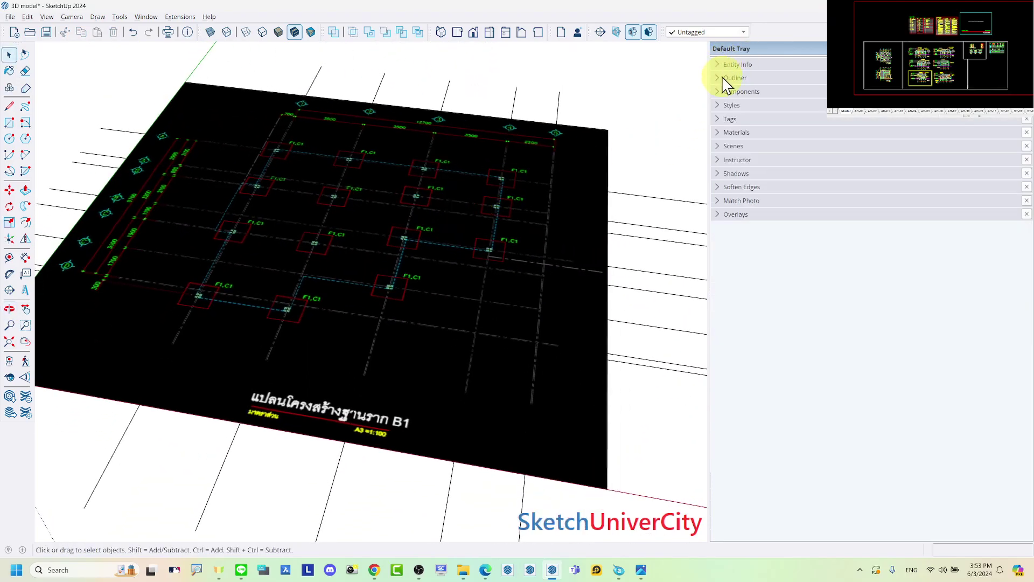
pyautogui.click(724, 119)
pyautogui.click(742, 166)
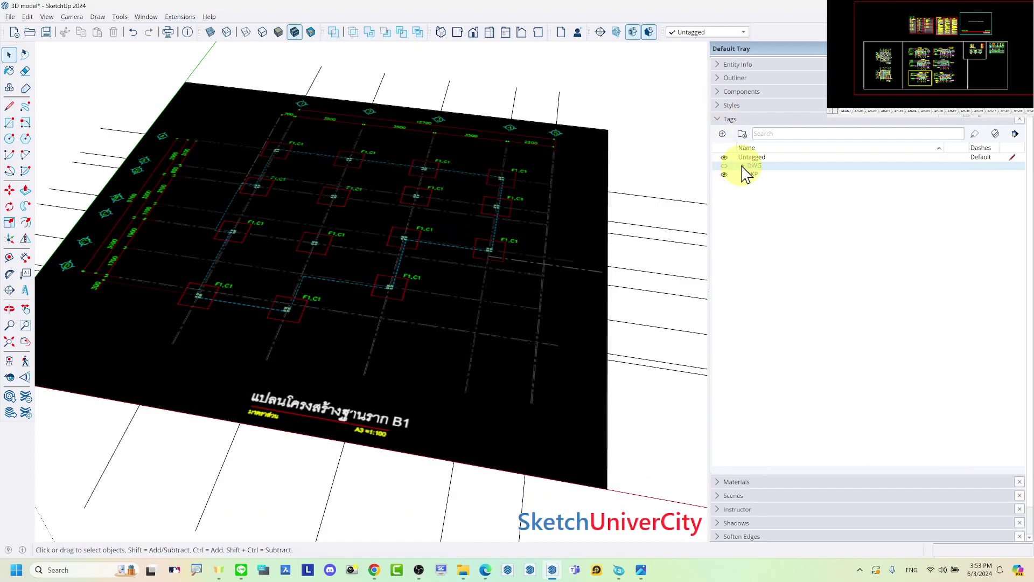
# Toggle the SKP and DWG folder visibility off and back on so all sheets show.
pyautogui.click(723, 174)
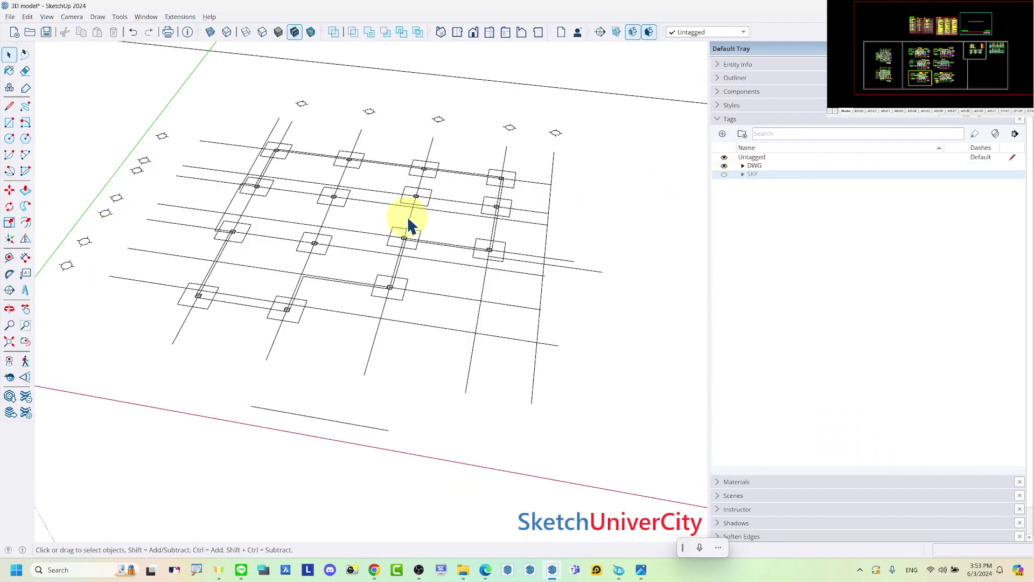
pyautogui.scroll(-5, 407, 224)
pyautogui.scroll(5, 434, 224)
pyautogui.scroll(-4, 333, 138)
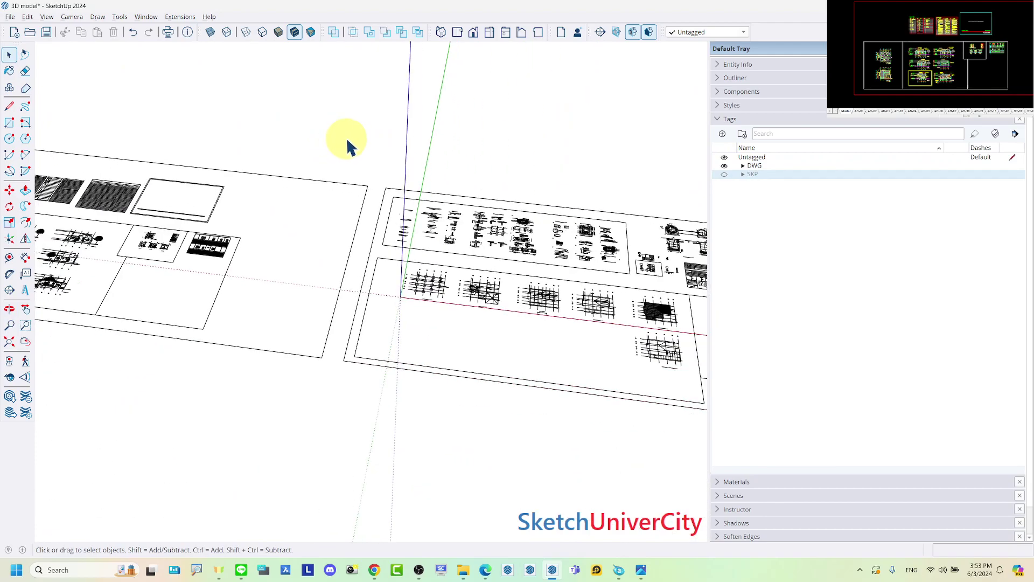
pyautogui.click(724, 165)
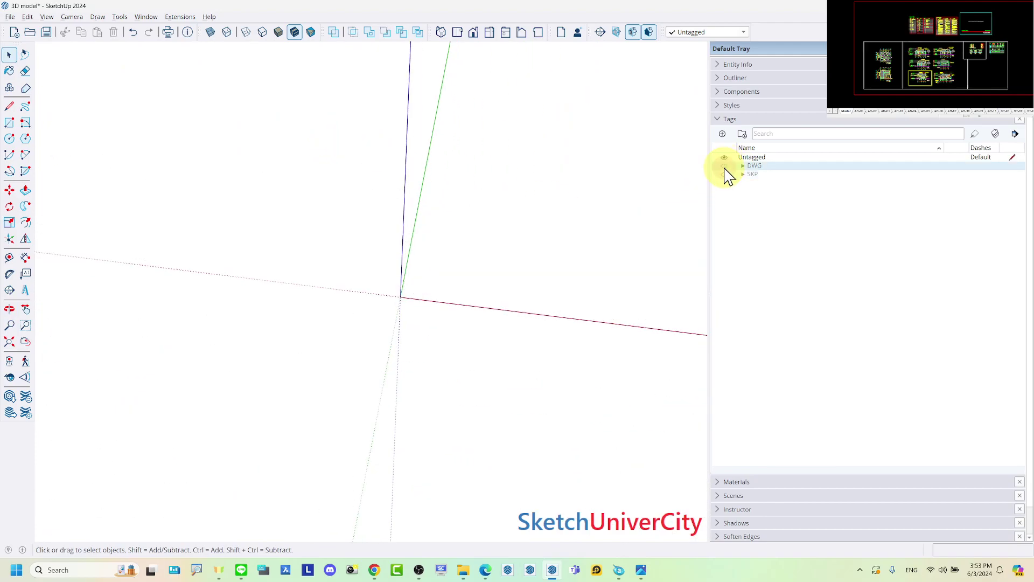
pyautogui.click(724, 165)
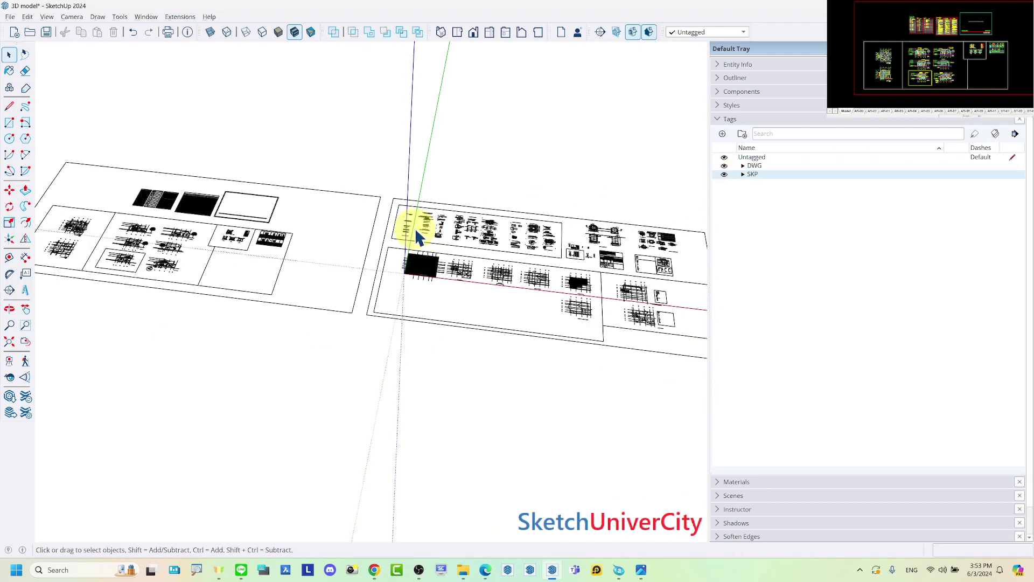
pyautogui.scroll(-3, 425, 240)
# Orbit around the sheets, re-collapse the DWG folder, and select the Untagged entry.
pyautogui.moveTo(450, 220)
pyautogui.mouseDown(button='middle')
pyautogui.moveTo(341, 224)
pyautogui.moveTo(403, 275)
pyautogui.mouseUp(button='middle')
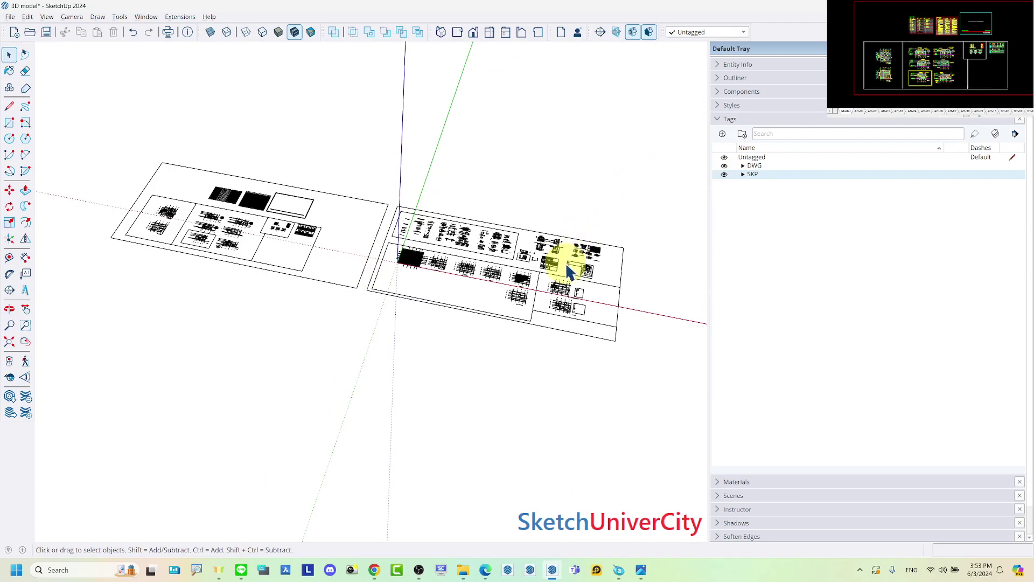
pyautogui.scroll(2, 560, 285)
pyautogui.scroll(1, 560, 285)
pyautogui.click(744, 166)
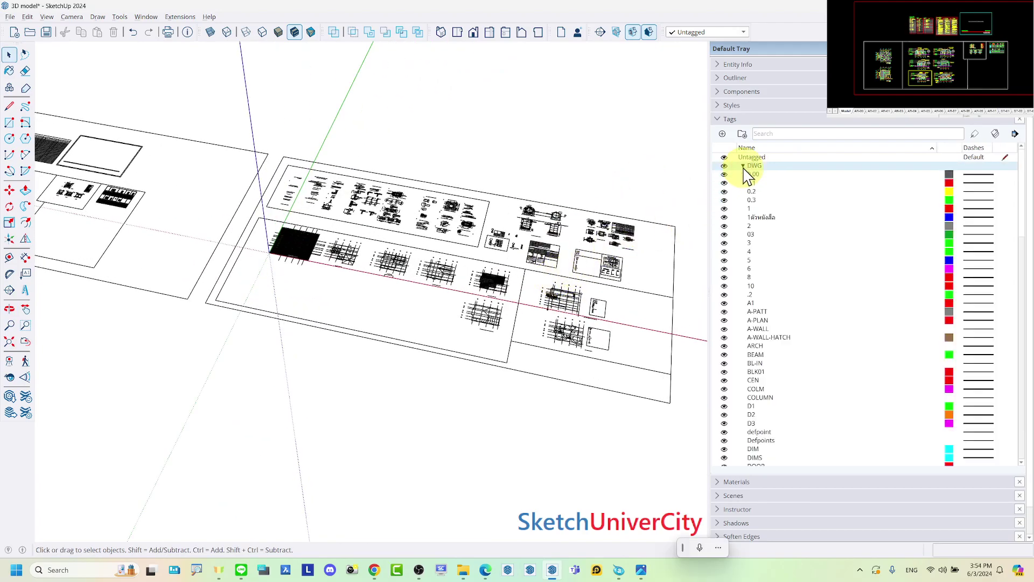
pyautogui.click(743, 166)
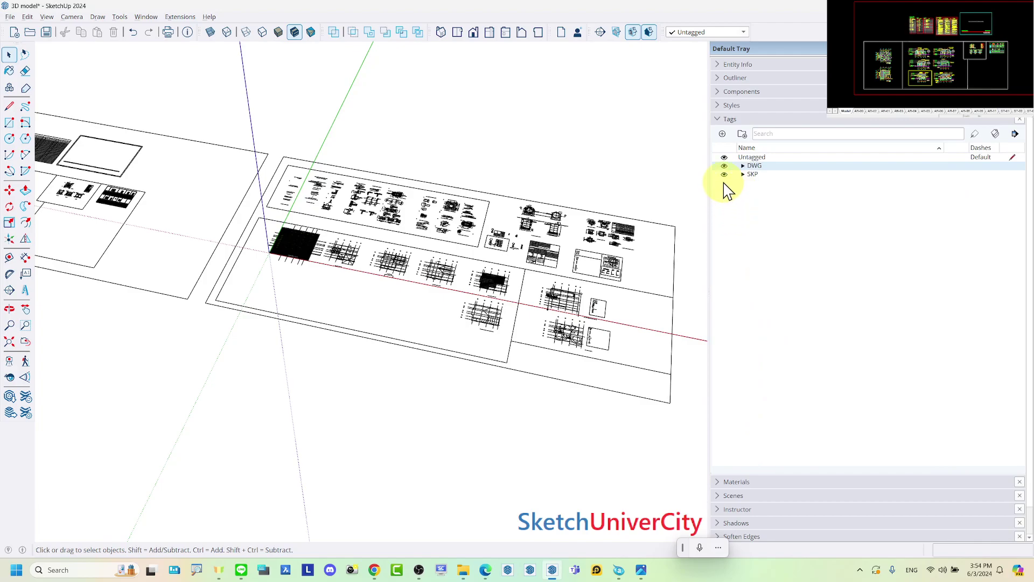
pyautogui.click(754, 157)
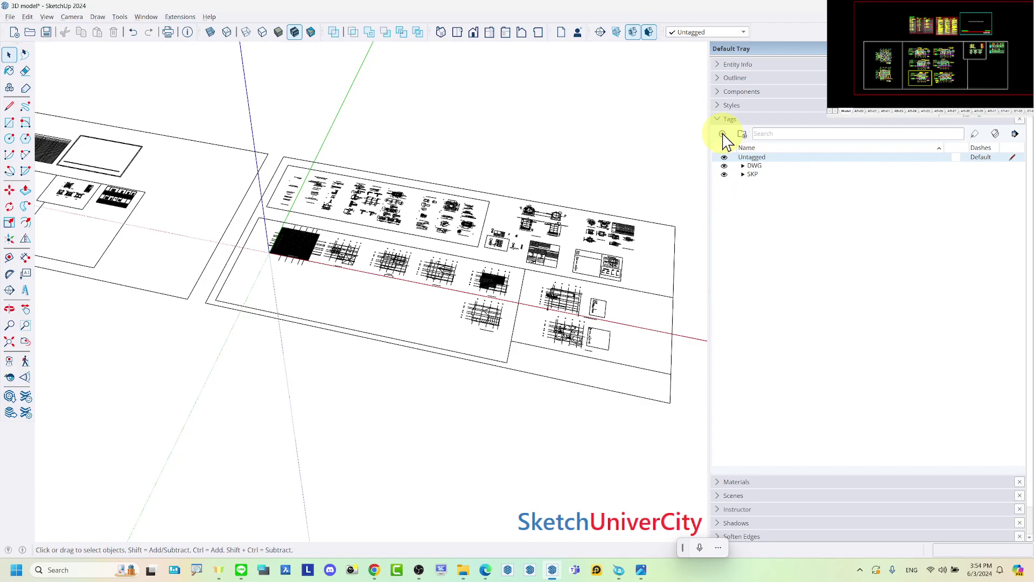
# Create a new standalone tag named DWG, then select and drag its row upward.
pyautogui.click(722, 133)
pyautogui.write('D')
pyautogui.write('WG')
pyautogui.press('Return')
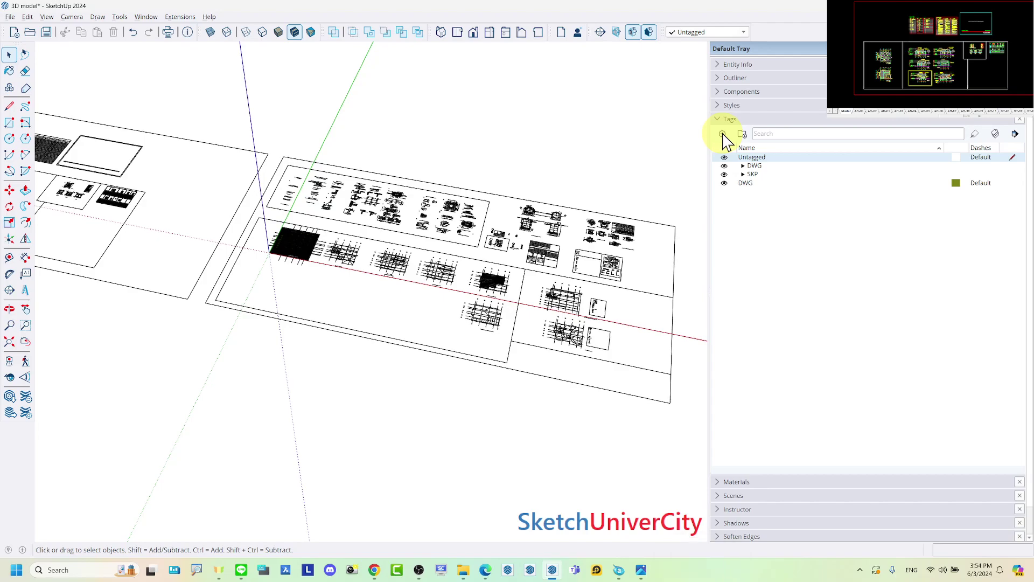
pyautogui.click(746, 186)
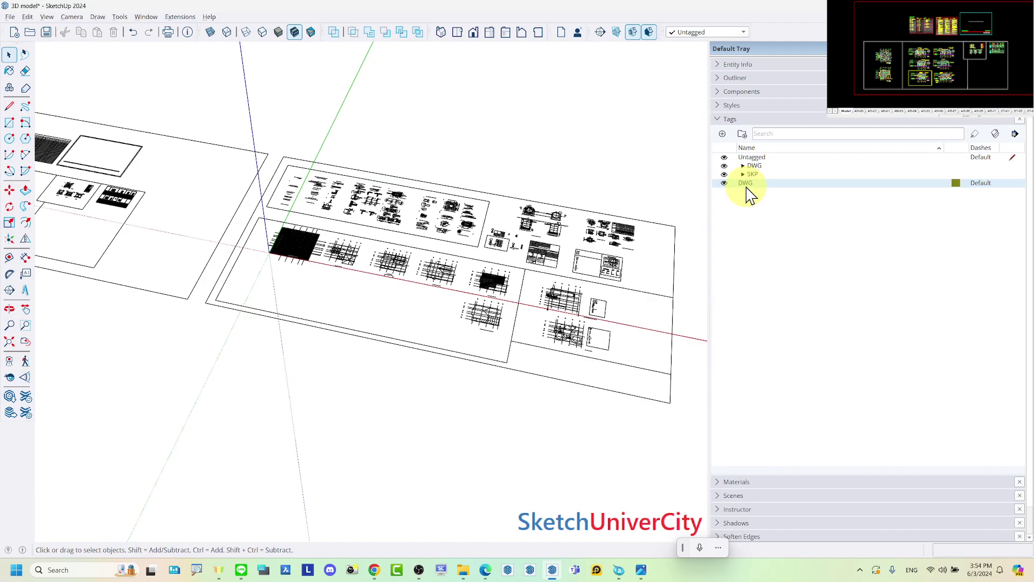
pyautogui.moveTo(746, 186); pyautogui.dragTo(755, 170)
# Expand the DWG folder and select all its CAD tags from 0.00 to the last one.
pyautogui.rightClick(757, 175)
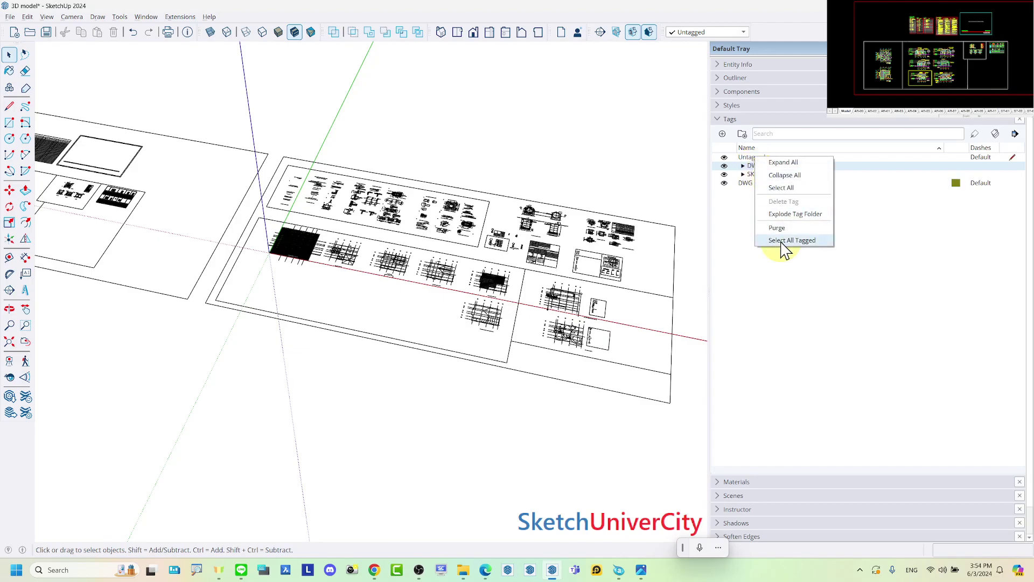
pyautogui.click(756, 263)
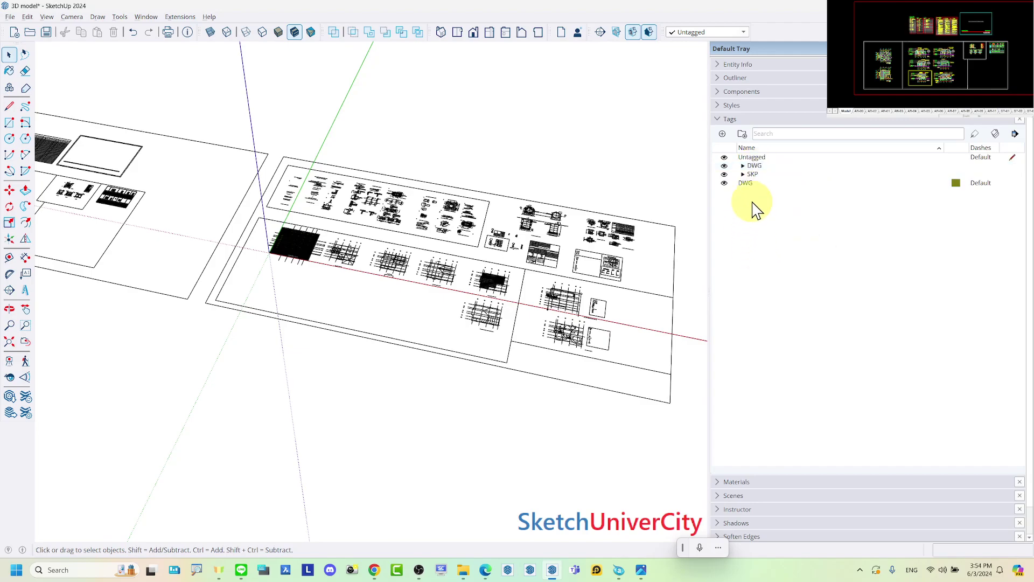
pyautogui.click(743, 166)
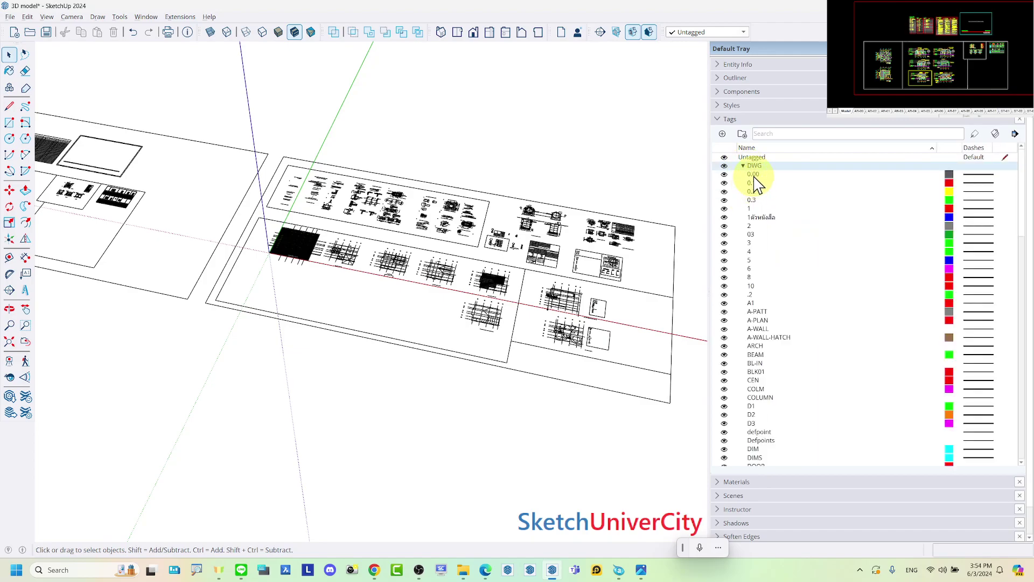
pyautogui.click(754, 175)
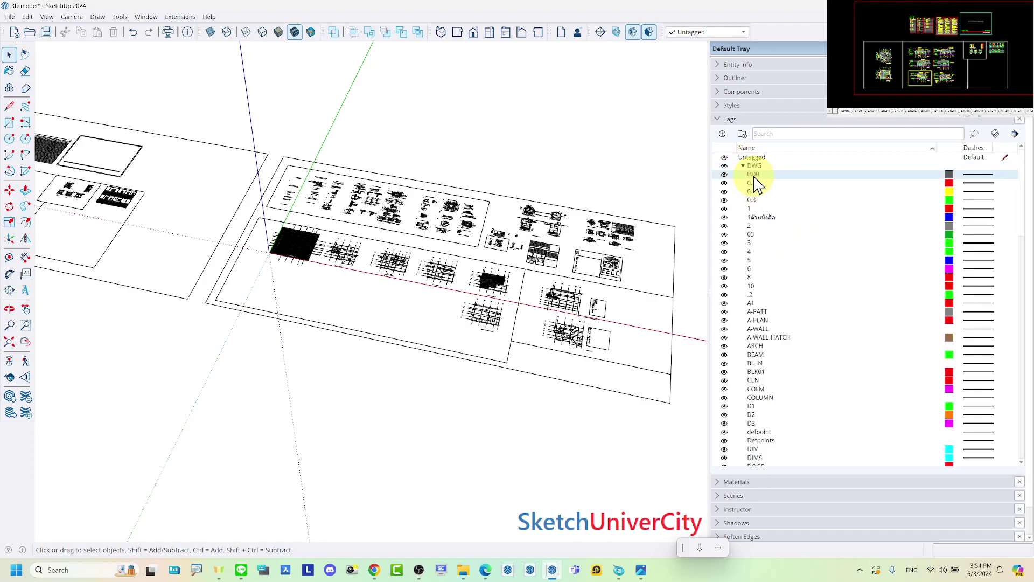
pyautogui.scroll(-5, 755, 178)
pyautogui.scroll(-5, 760, 189)
pyautogui.scroll(-5, 762, 191)
pyautogui.scroll(-5, 762, 185)
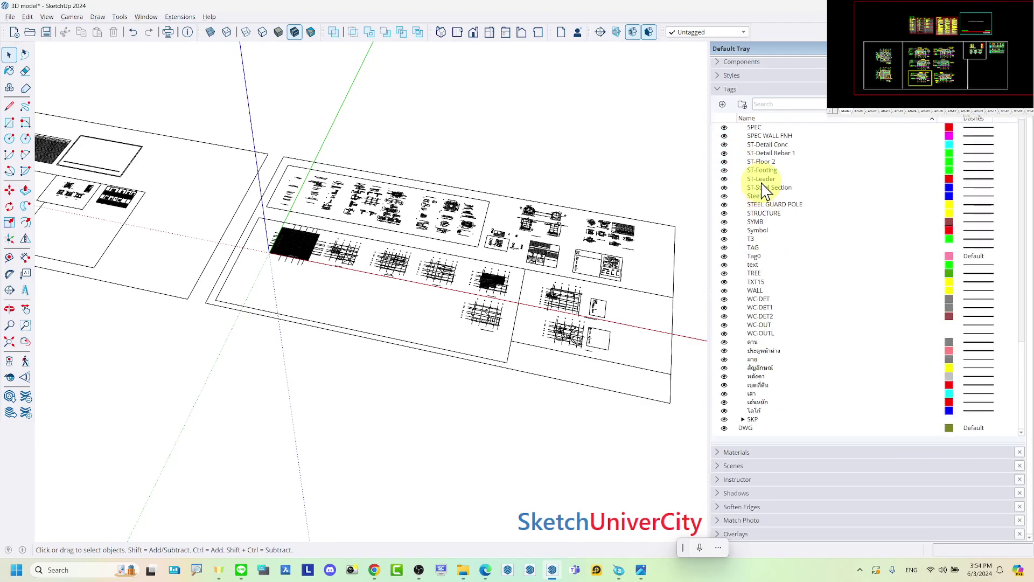
pyautogui.keyDown('shift'); pyautogui.click(755, 411); pyautogui.keyUp('shift')
pyautogui.scroll(5, 802, 280)
pyautogui.scroll(5, 803, 280)
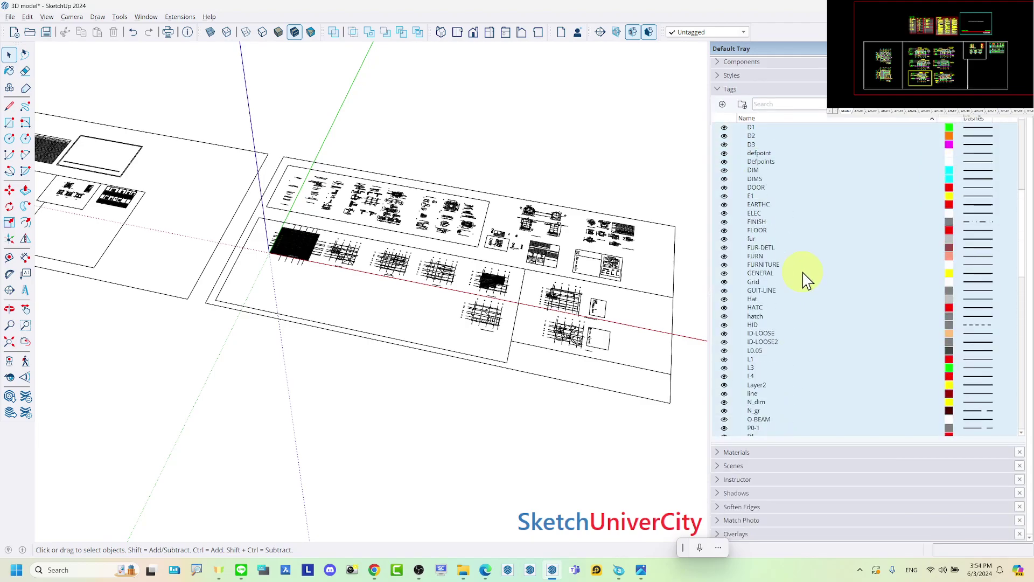
pyautogui.scroll(10, 802, 280)
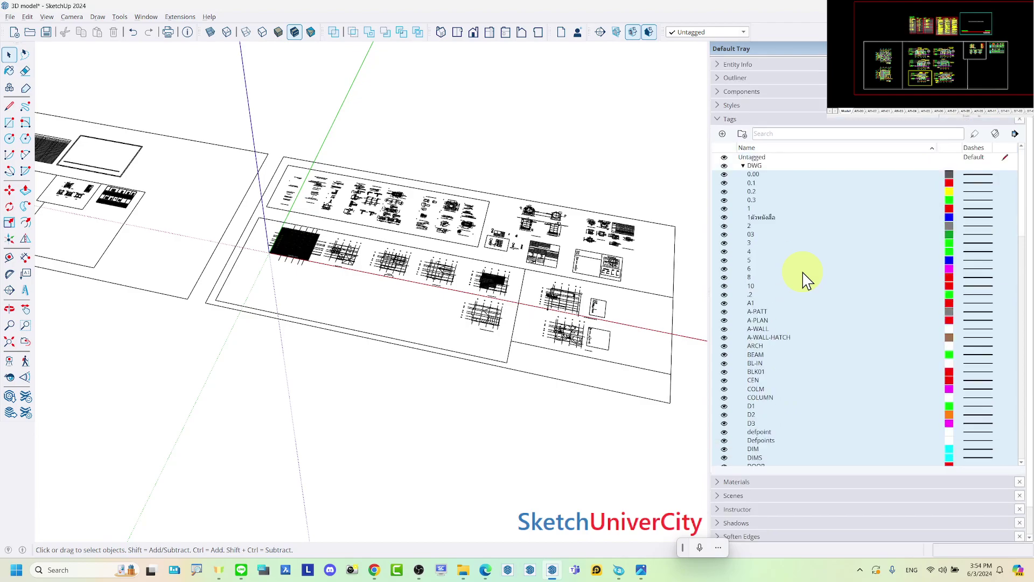
# Delete the selected CAD tags, reassigning all their geometry to the DWG tag.
pyautogui.rightClick(756, 185)
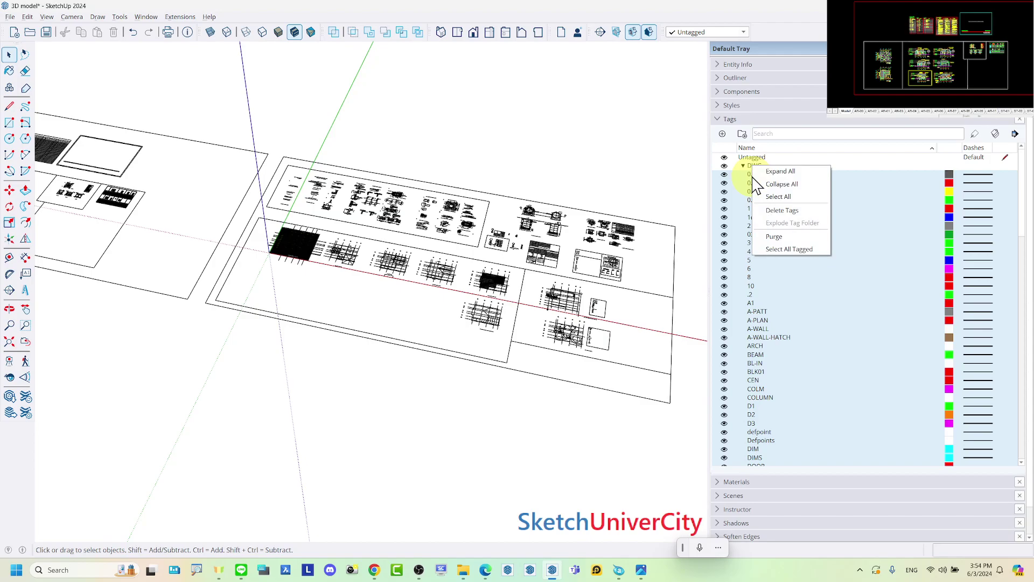
pyautogui.click(782, 212)
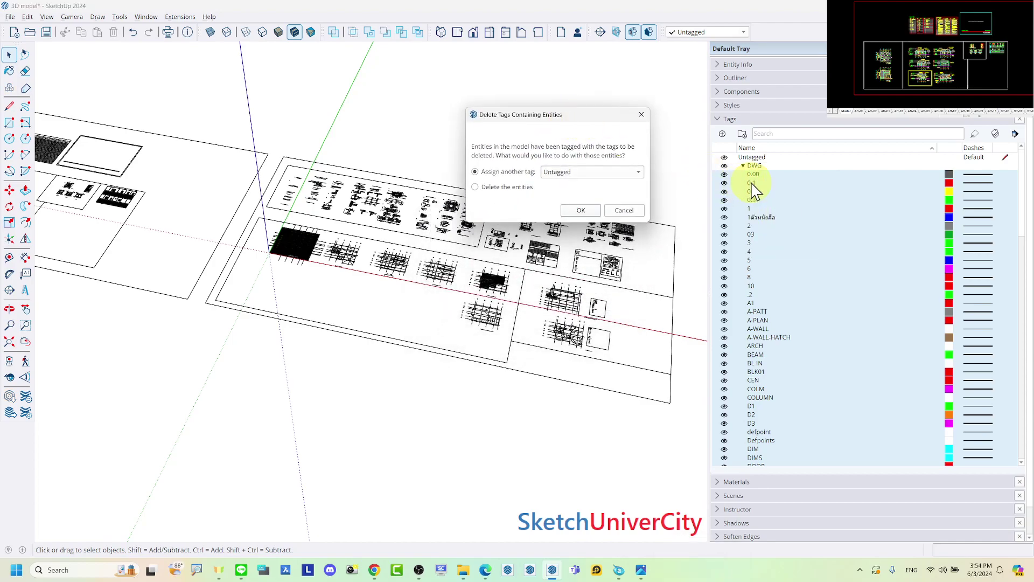
pyautogui.click(481, 173)
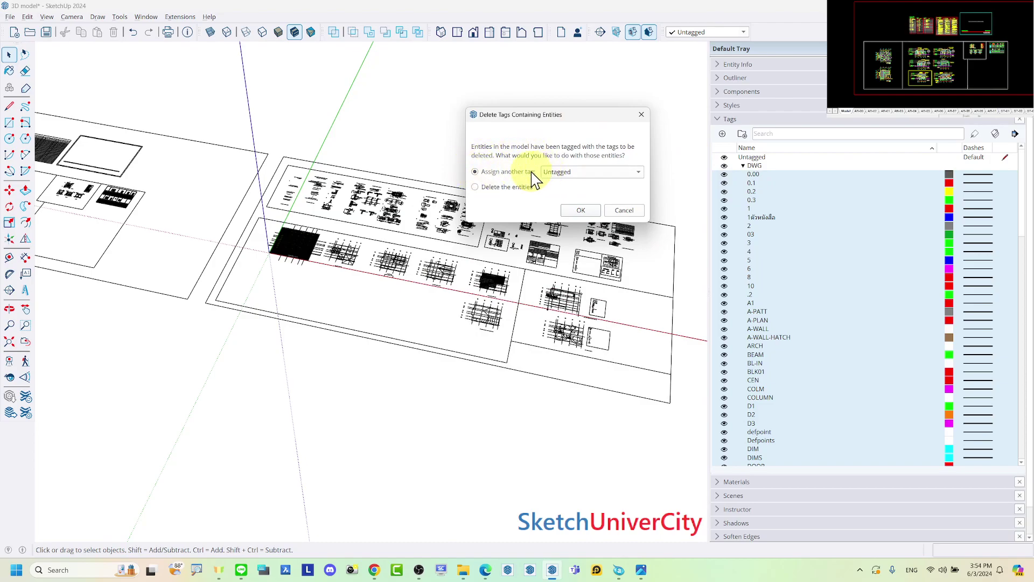
pyautogui.click(589, 173)
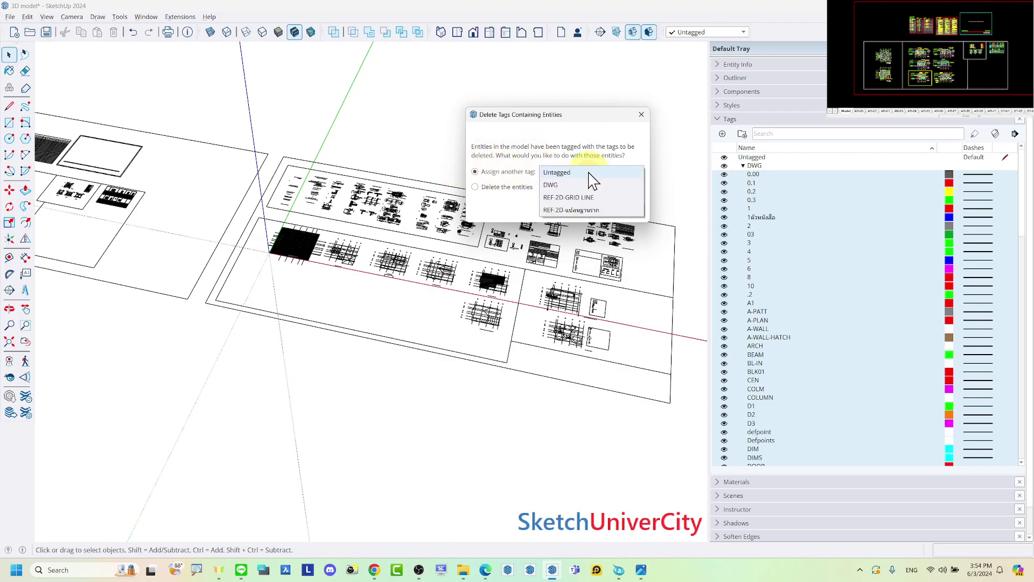
pyautogui.click(560, 184)
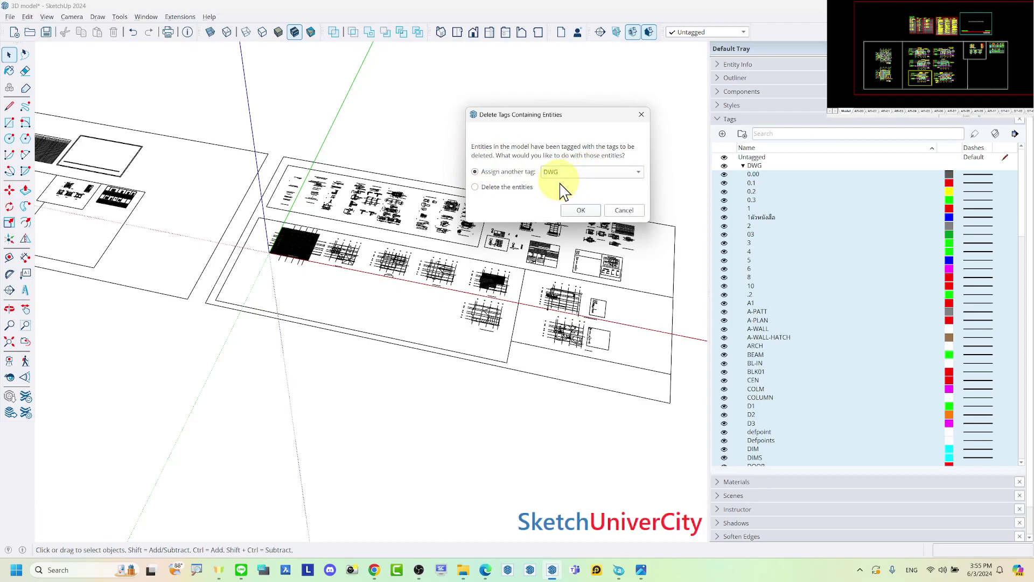
pyautogui.click(478, 190)
pyautogui.click(476, 173)
pyautogui.click(581, 210)
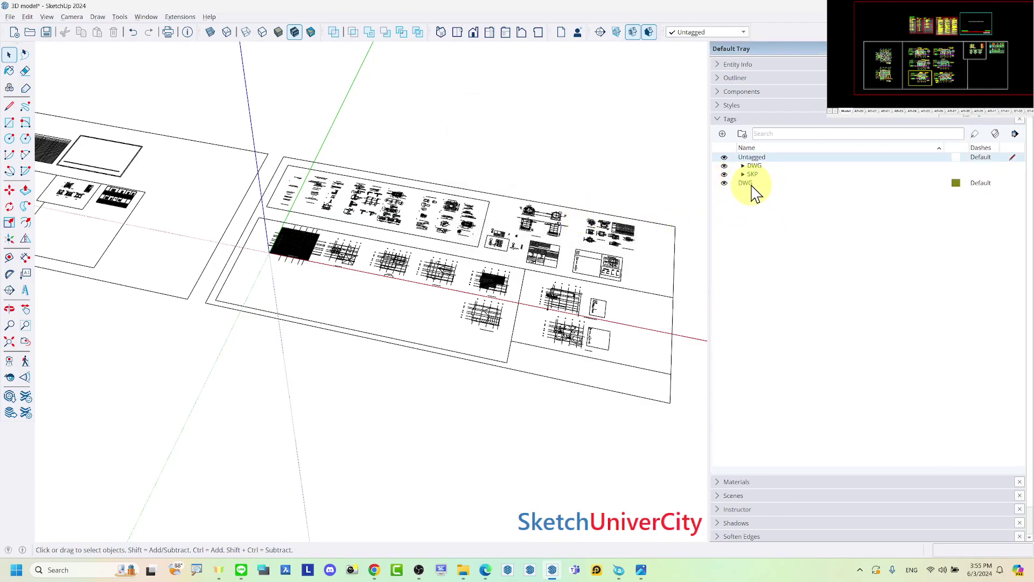
# Explode the DWG tag folder into the top-level tag list.
pyautogui.click(724, 183)
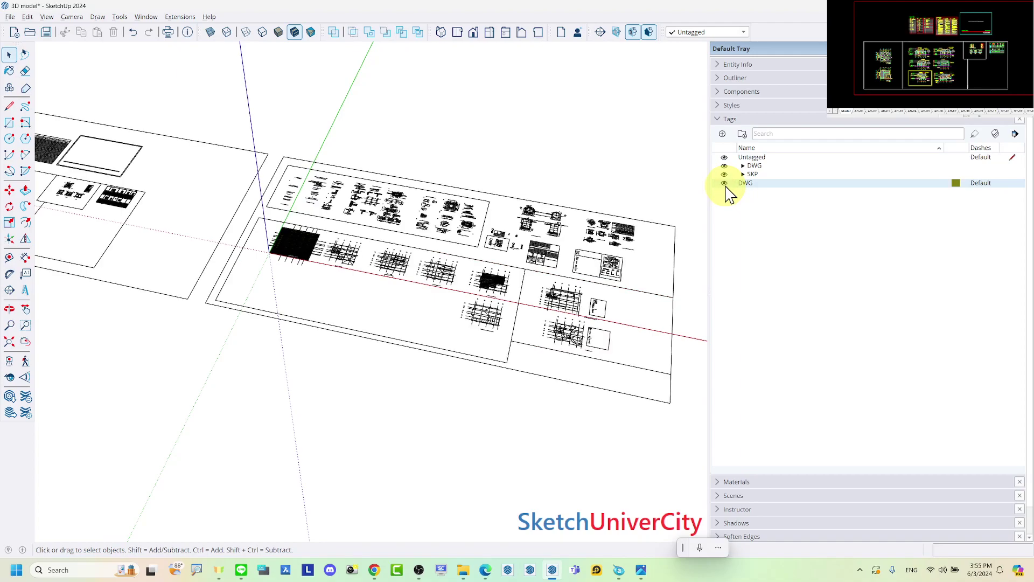
pyautogui.rightClick(751, 166)
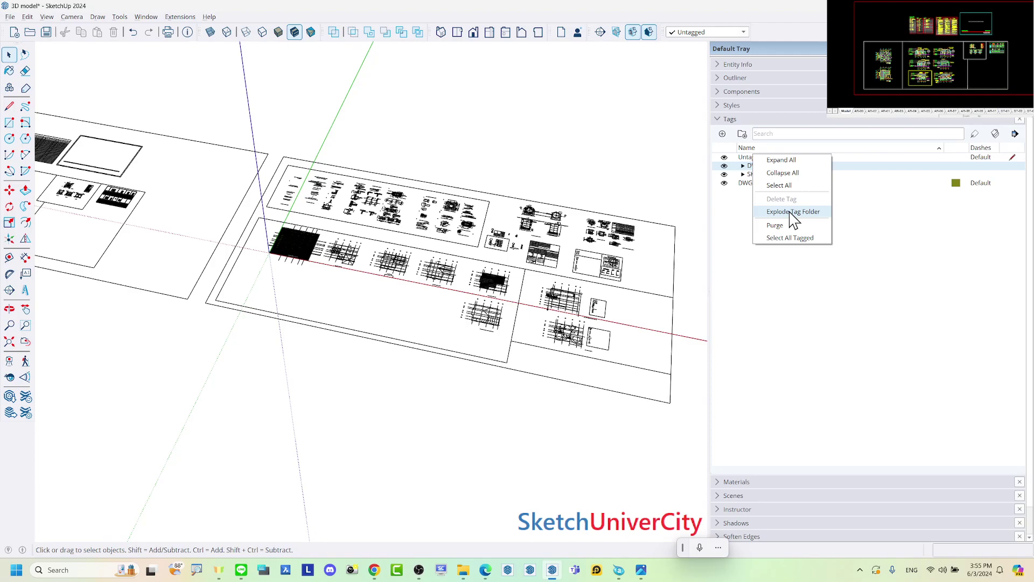
pyautogui.click(790, 212)
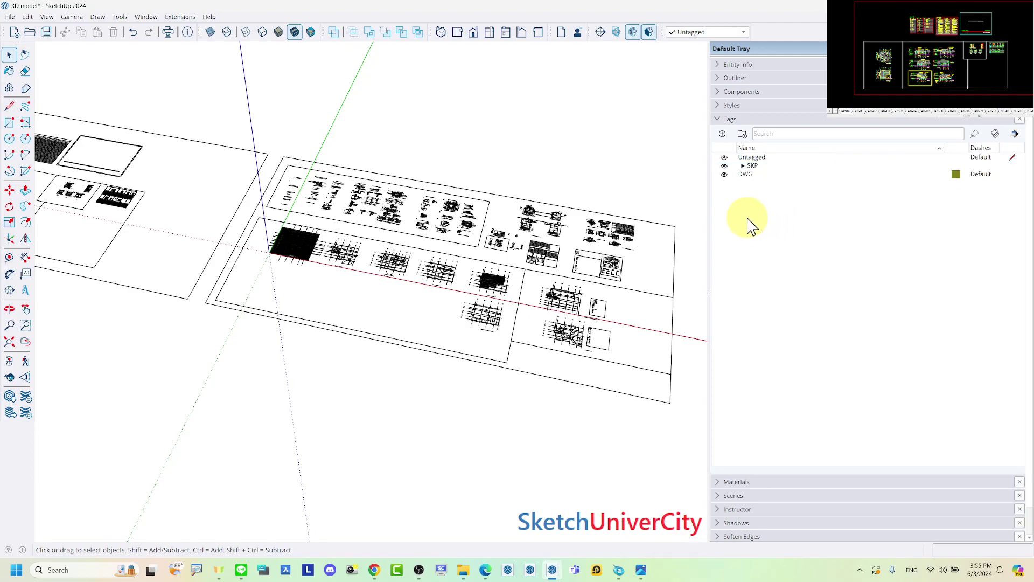
# Check the SKP geometry's visibility, then explode the SKP tag folder into separate tags.
pyautogui.click(724, 166)
pyautogui.click(724, 166)
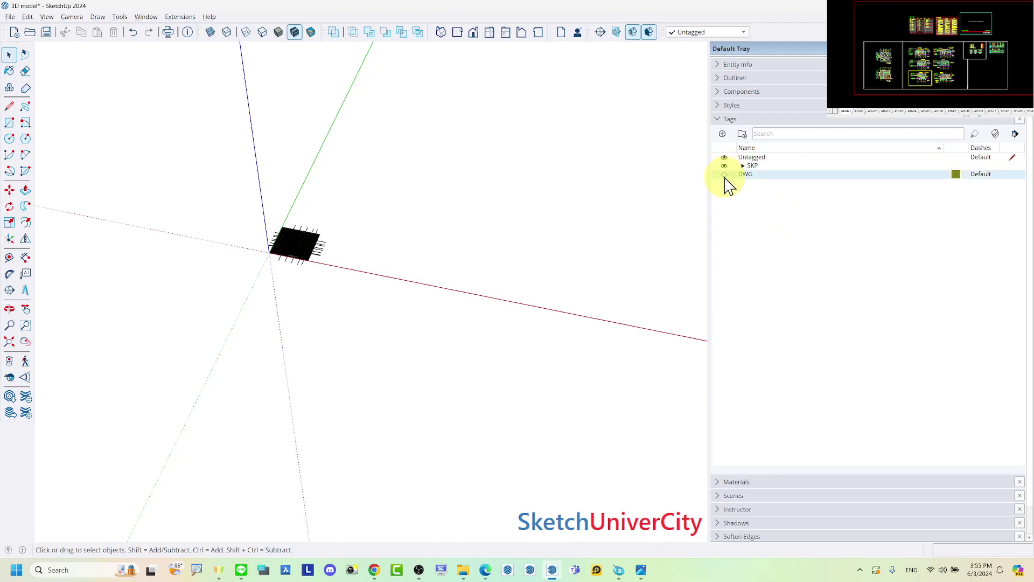
pyautogui.click(724, 174)
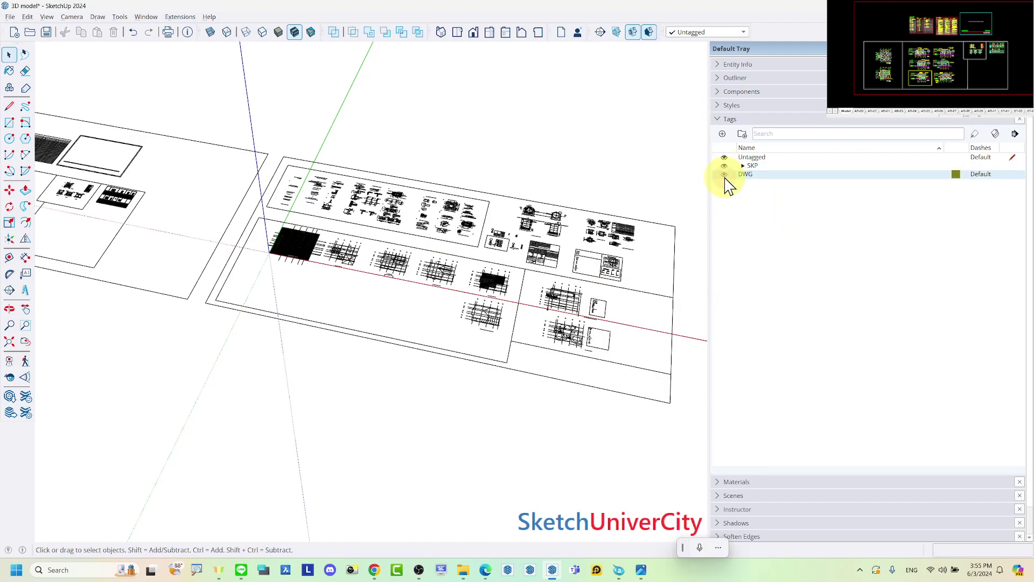
pyautogui.click(751, 167)
pyautogui.rightClick(753, 174)
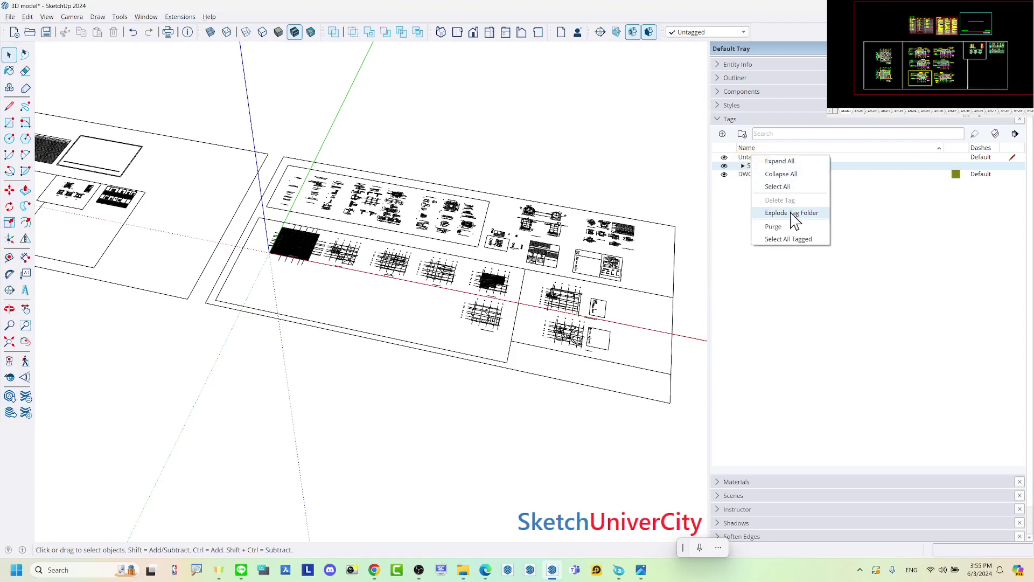
pyautogui.click(795, 216)
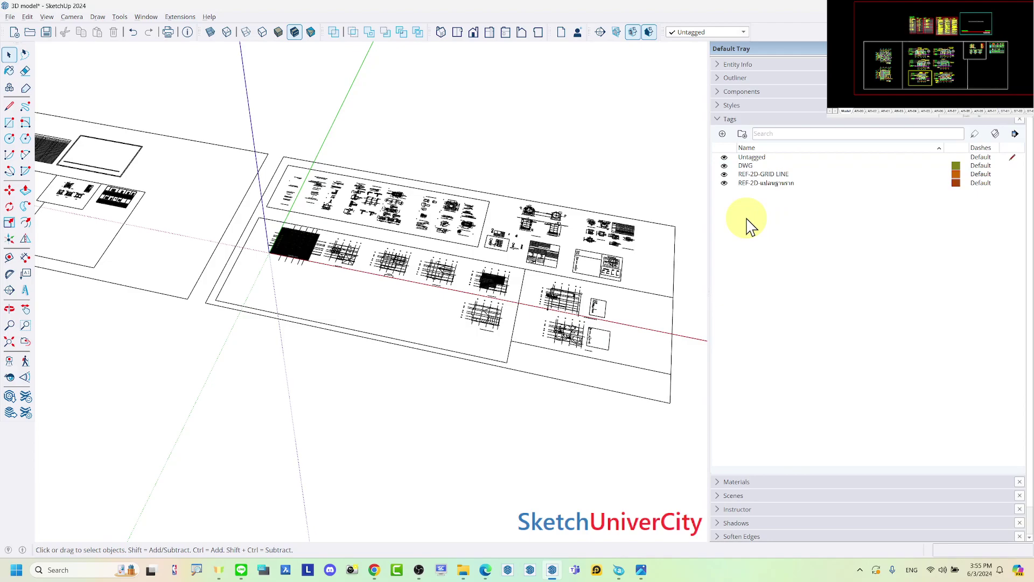
# Test tag visibility, leaving REF-2D-GRID LINE and the other REF-2D tag hidden and DWG shown.
pyautogui.click(725, 167)
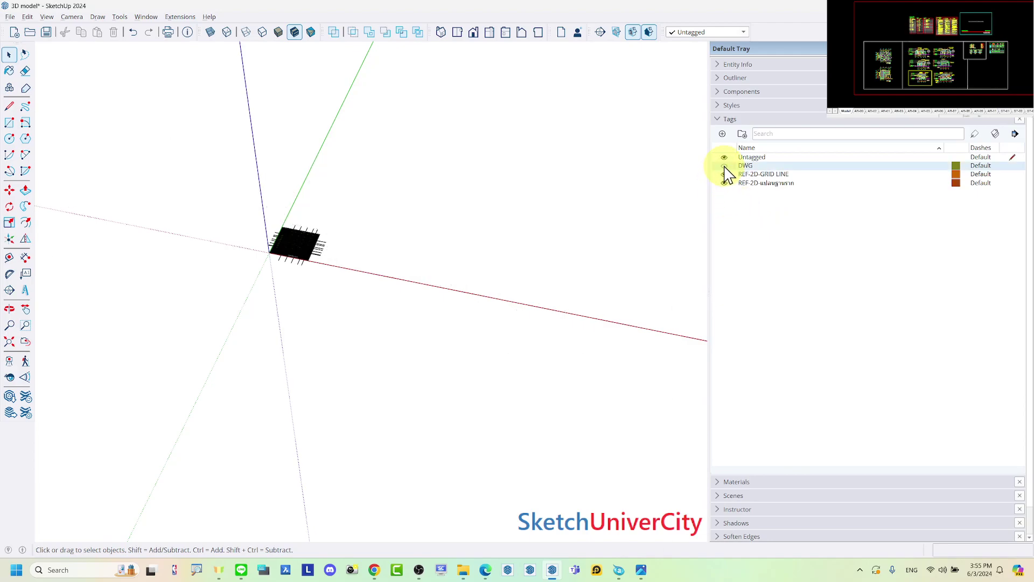
pyautogui.click(725, 174)
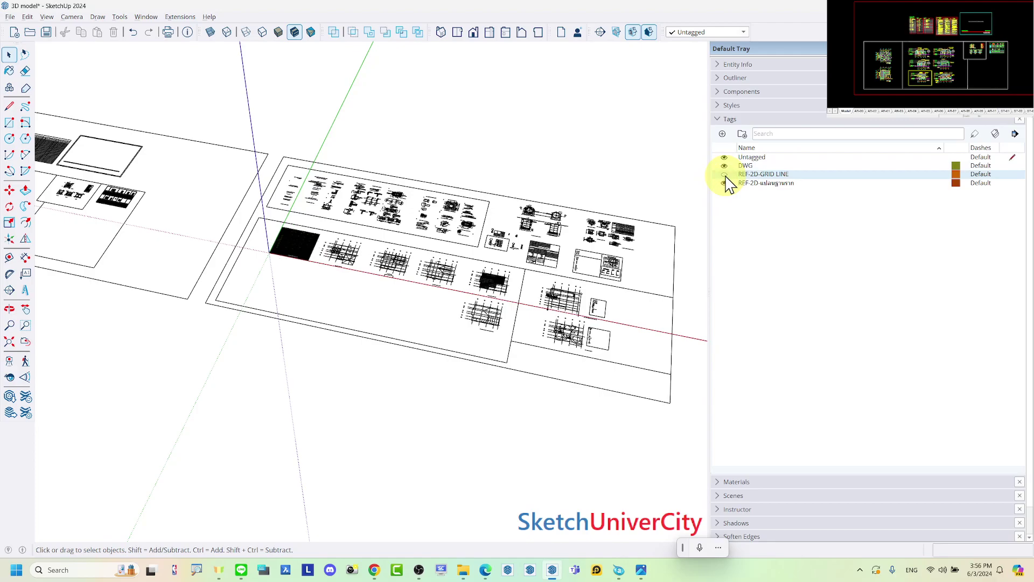
pyautogui.click(724, 183)
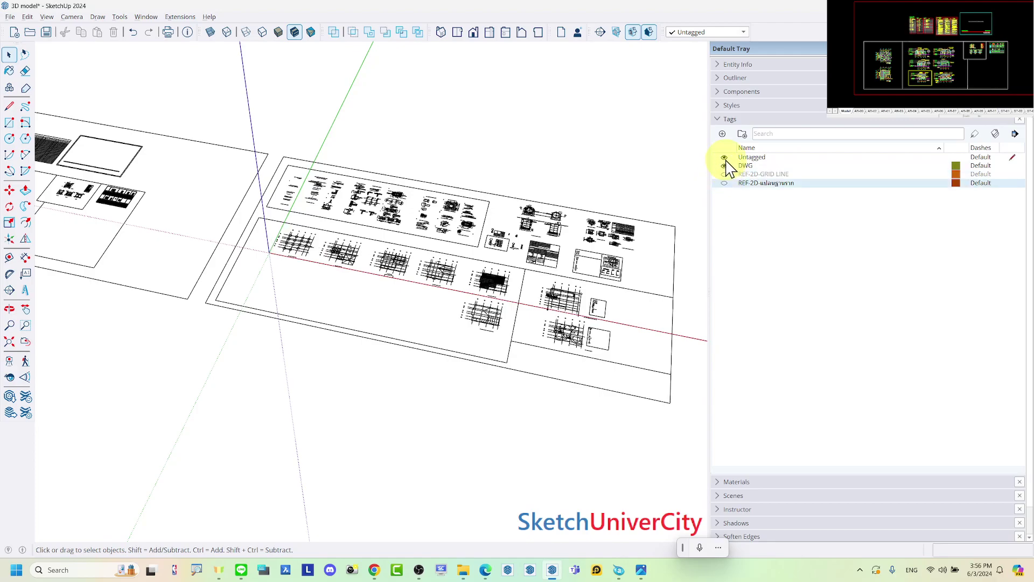
pyautogui.click(724, 167)
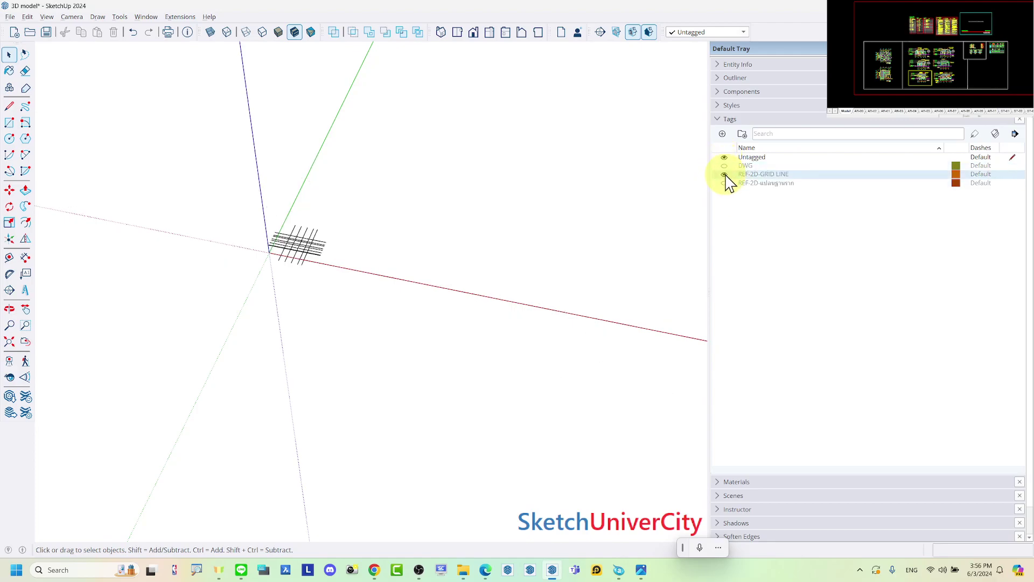
pyautogui.click(725, 183)
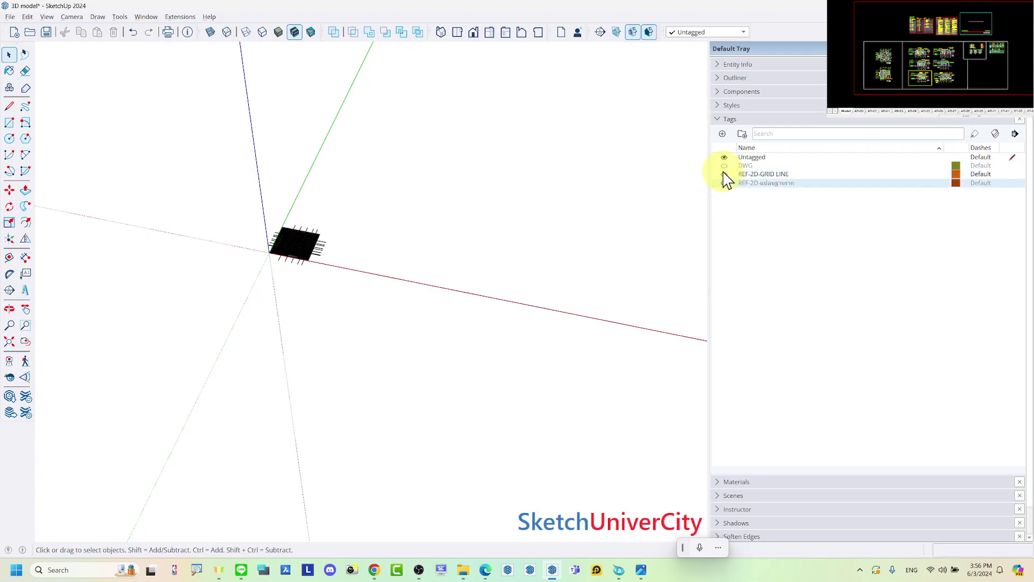
pyautogui.click(724, 175)
pyautogui.click(724, 183)
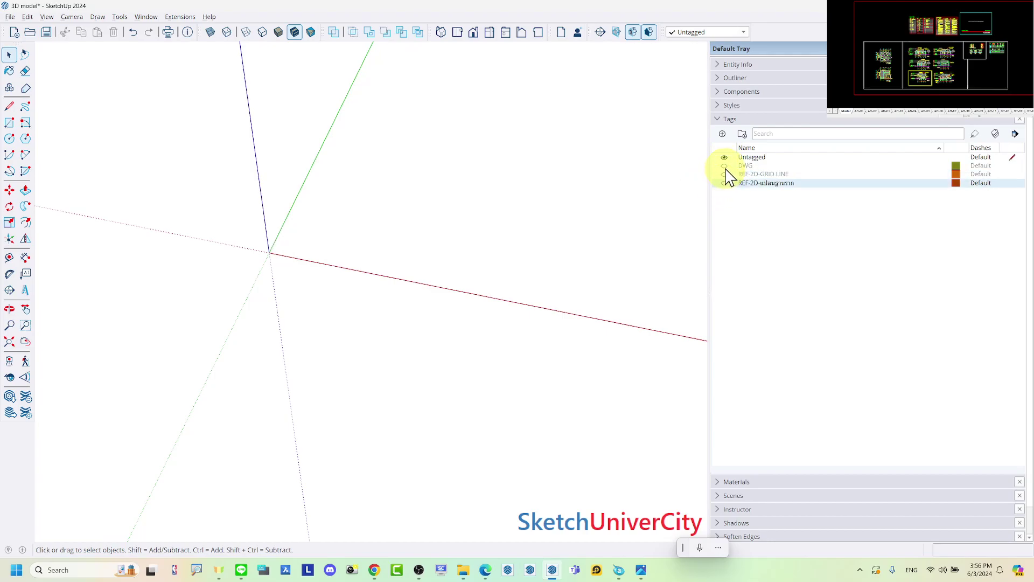
pyautogui.click(724, 166)
# Zoom around the model and fit all the DWG drawing sheets with Zoom Extents.
pyautogui.scroll(3, 297, 215)
pyautogui.scroll(3, 291, 291)
pyautogui.scroll(-2, 367, 253)
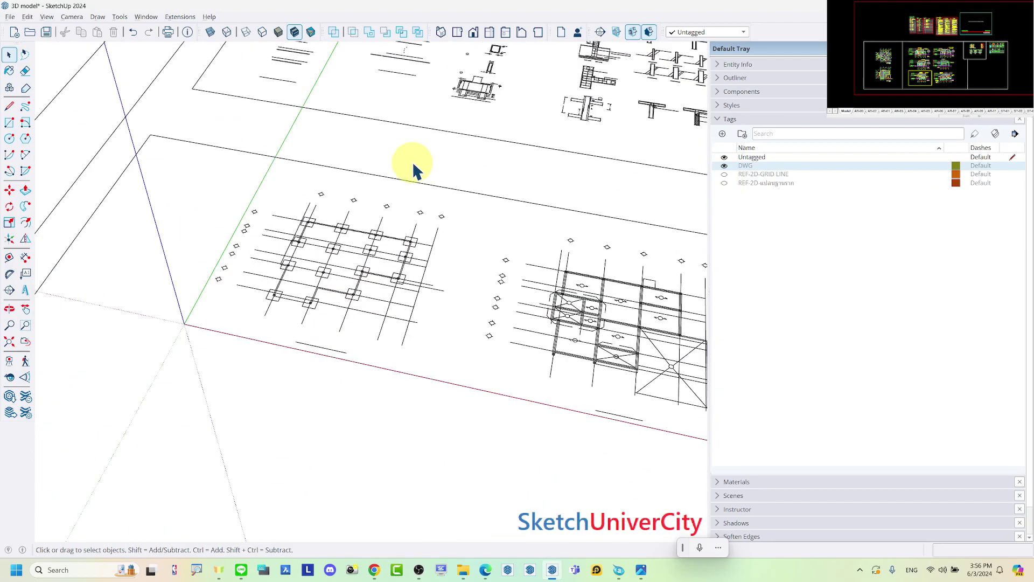
pyautogui.scroll(5, 344, 309)
pyautogui.scroll(-5, 335, 115)
pyautogui.scroll(-5, 336, 121)
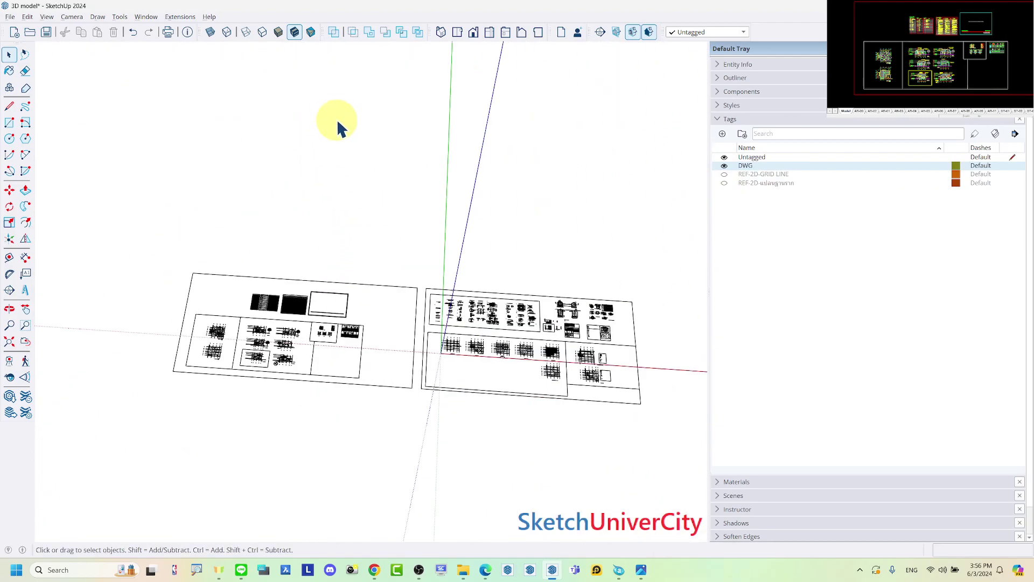
pyautogui.scroll(2, 473, 331)
pyautogui.scroll(3, 456, 387)
pyautogui.scroll(3, 456, 387)
pyautogui.scroll(1, 455, 386)
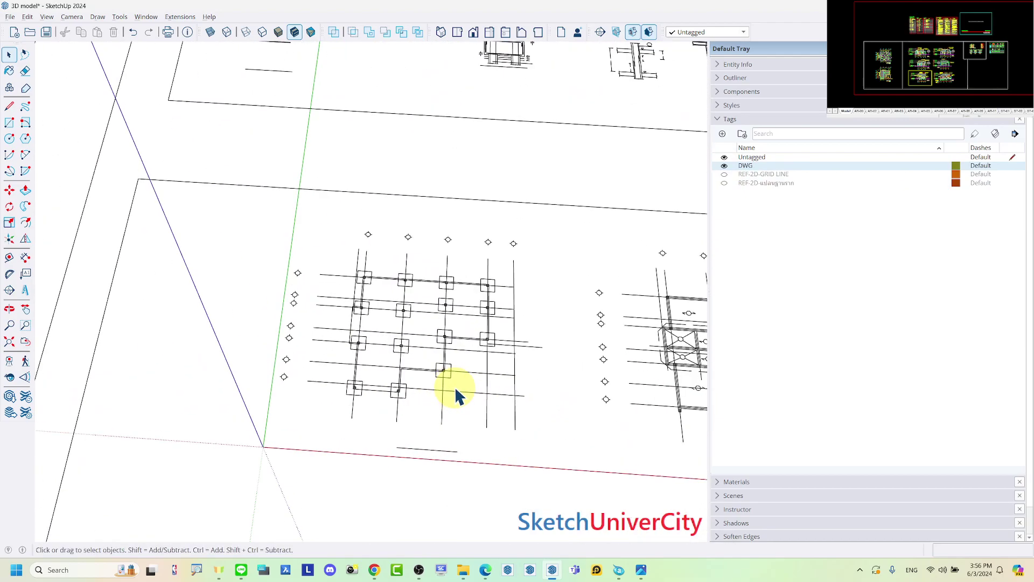
pyautogui.scroll(-2, 454, 386)
pyautogui.scroll(-2, 404, 219)
pyautogui.scroll(-3, 451, 249)
pyautogui.scroll(5, 403, 221)
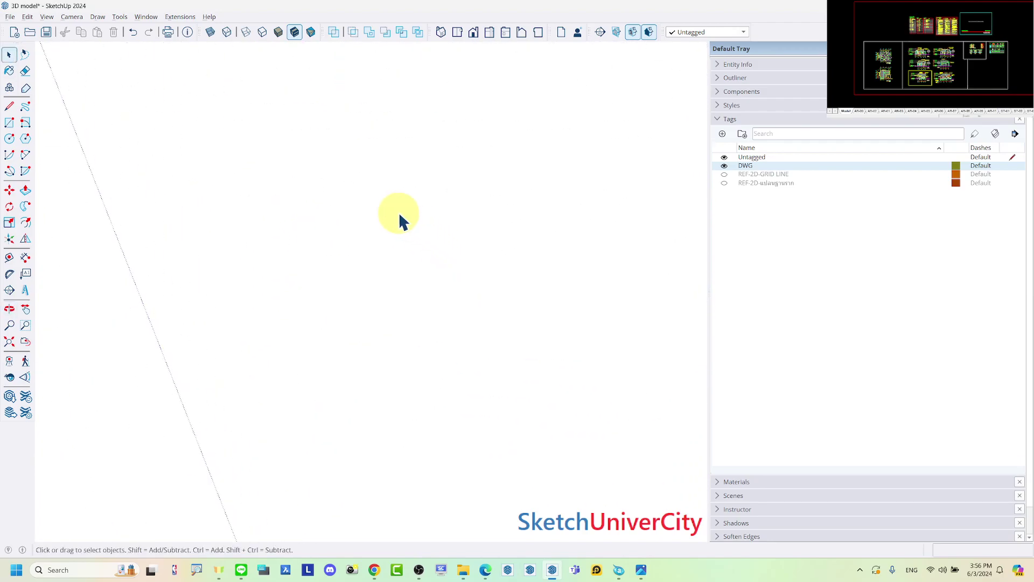
pyautogui.click(10, 341)
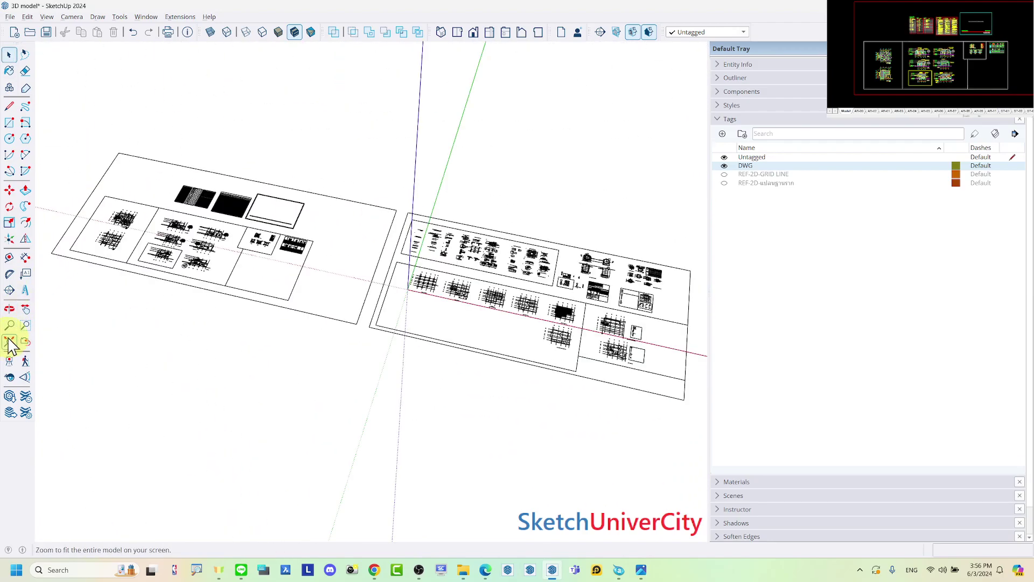
pyautogui.scroll(2, 422, 277)
pyautogui.scroll(3, 439, 293)
pyautogui.scroll(3, 450, 295)
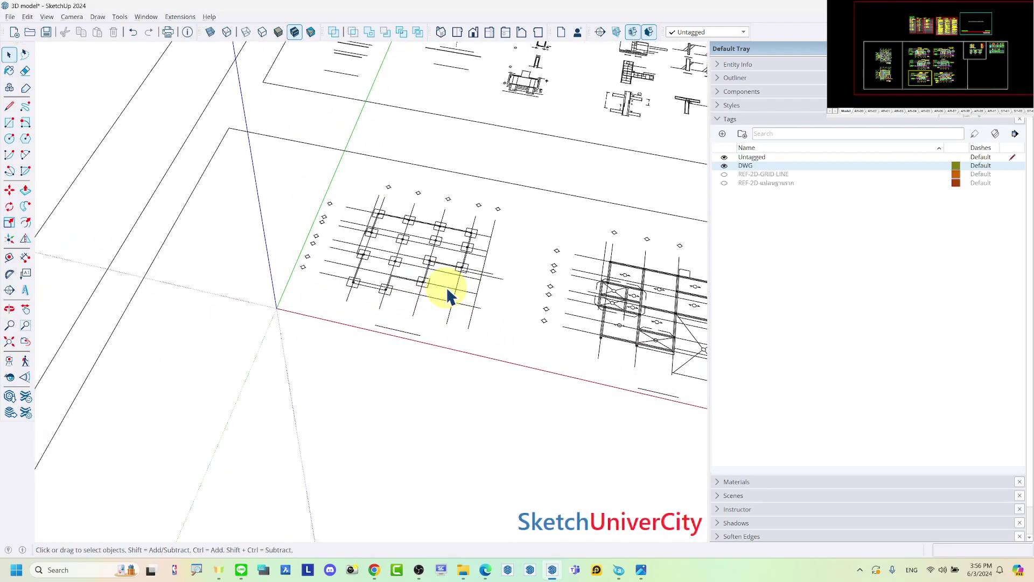